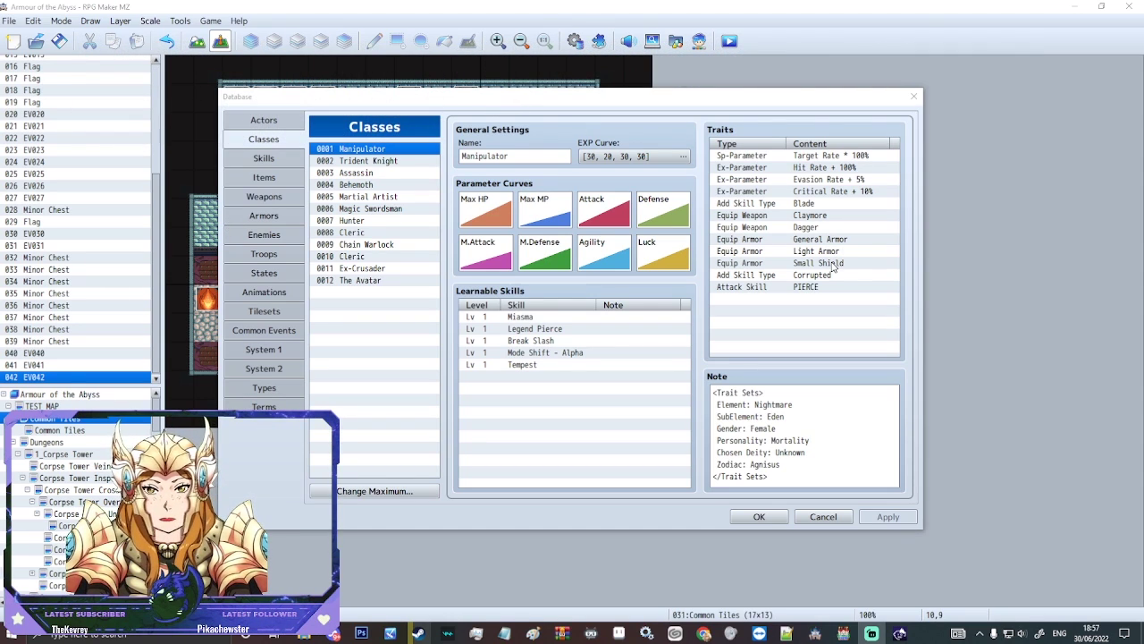
- Browse the Manipulator, Trident Knight, Assassin and Behemoth classes to compare their traits and learnable skills
left_click(779, 170)
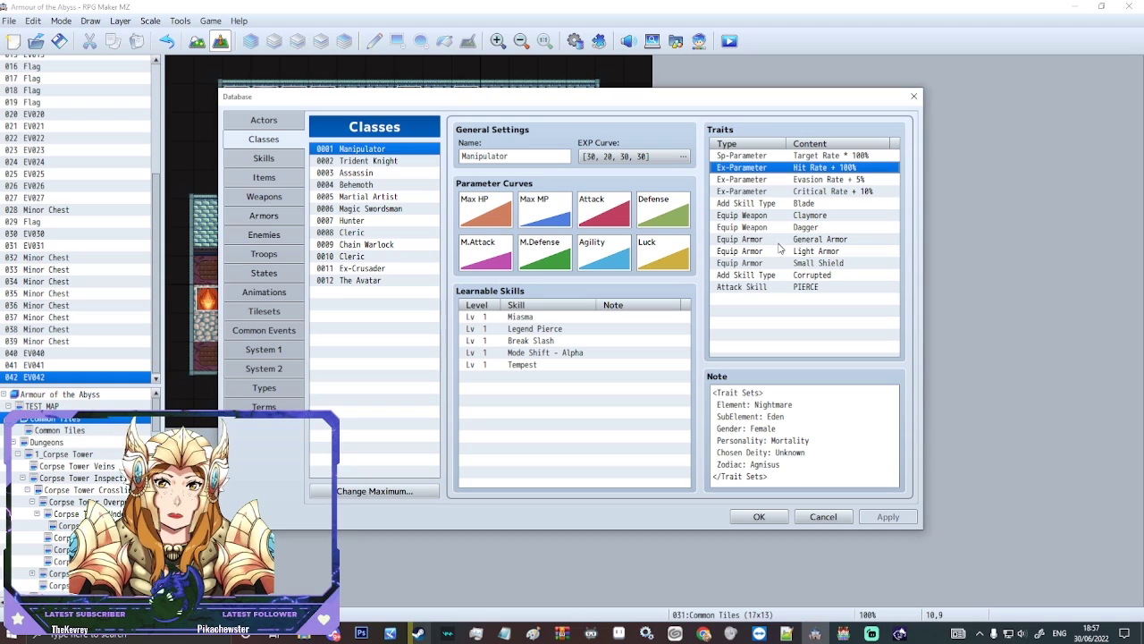
left_click(789, 277)
left_click(774, 336)
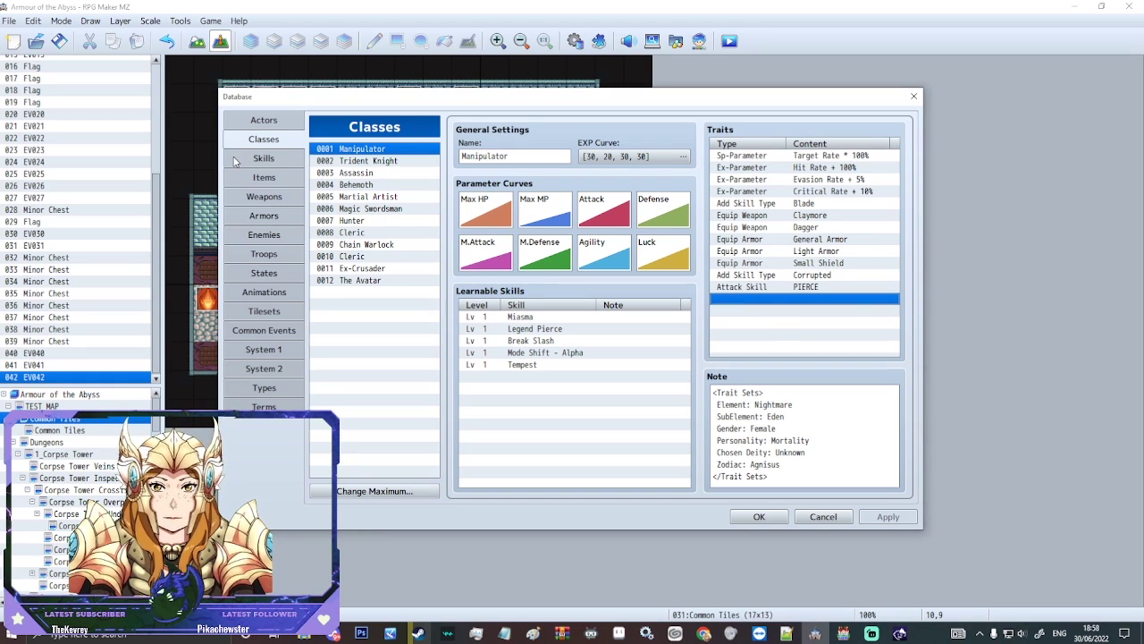
left_click(398, 161)
key("Up")
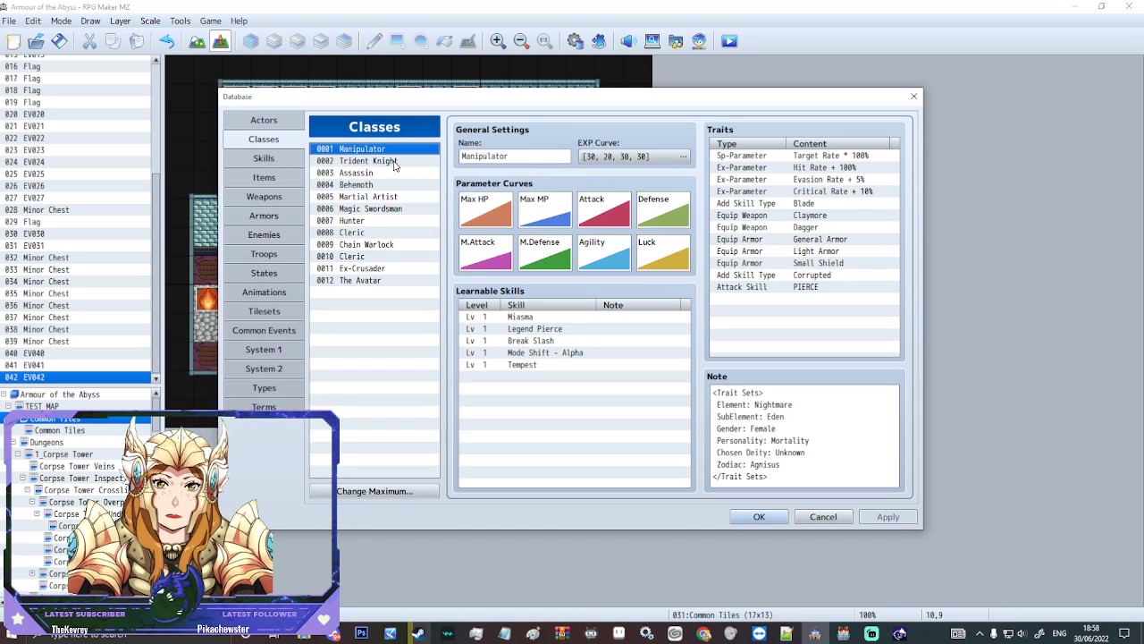
left_click(394, 163)
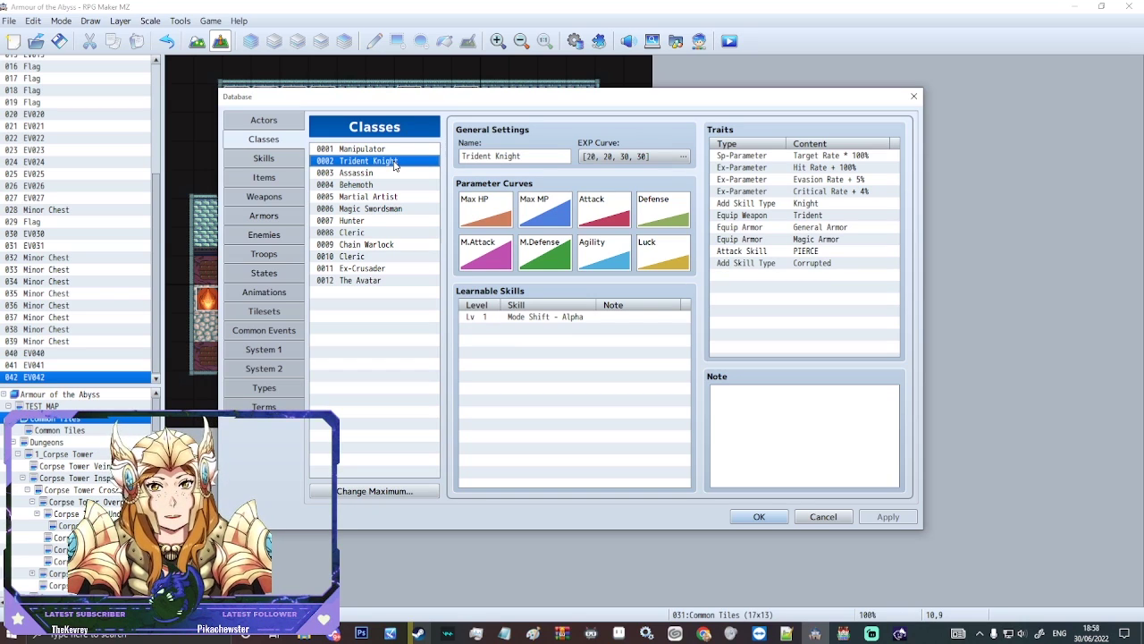
key("Down")
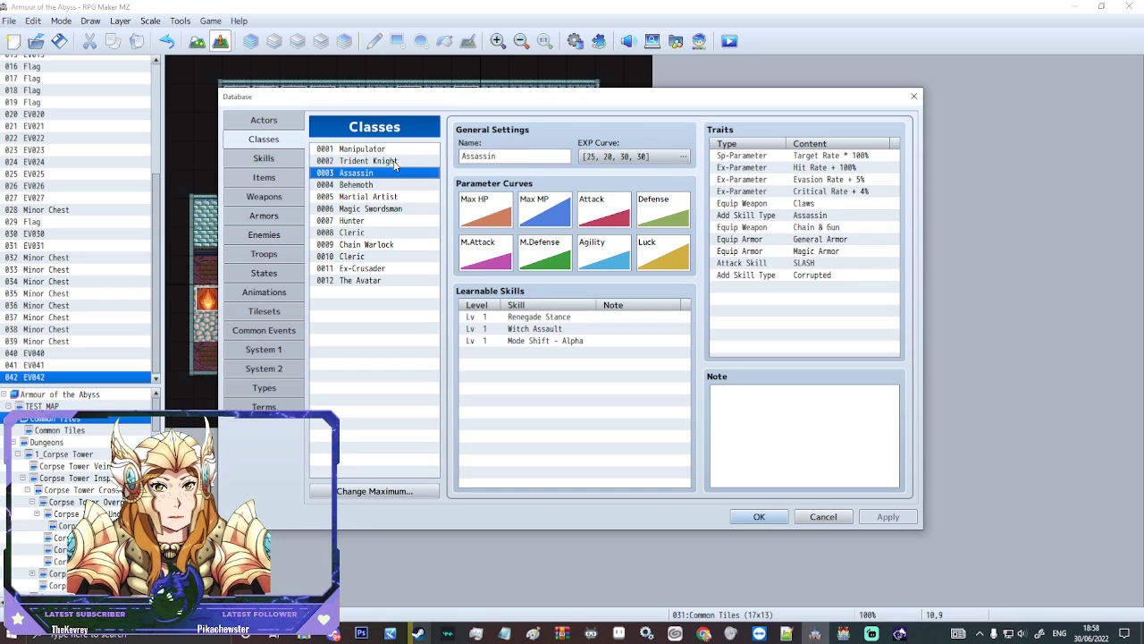
key("Down")
key("Up")
key("Up")
key("Down")
key("Down")
key("Down")
key("Down")
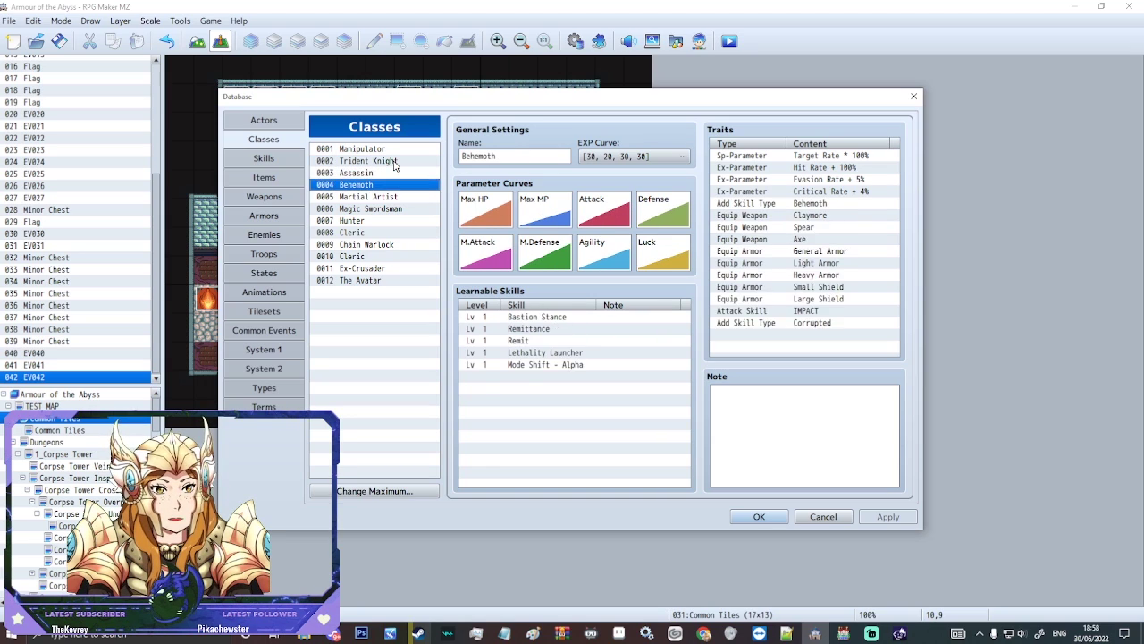
key("Up")
key("Up")
key("Up")
key("Up")
key("Up")
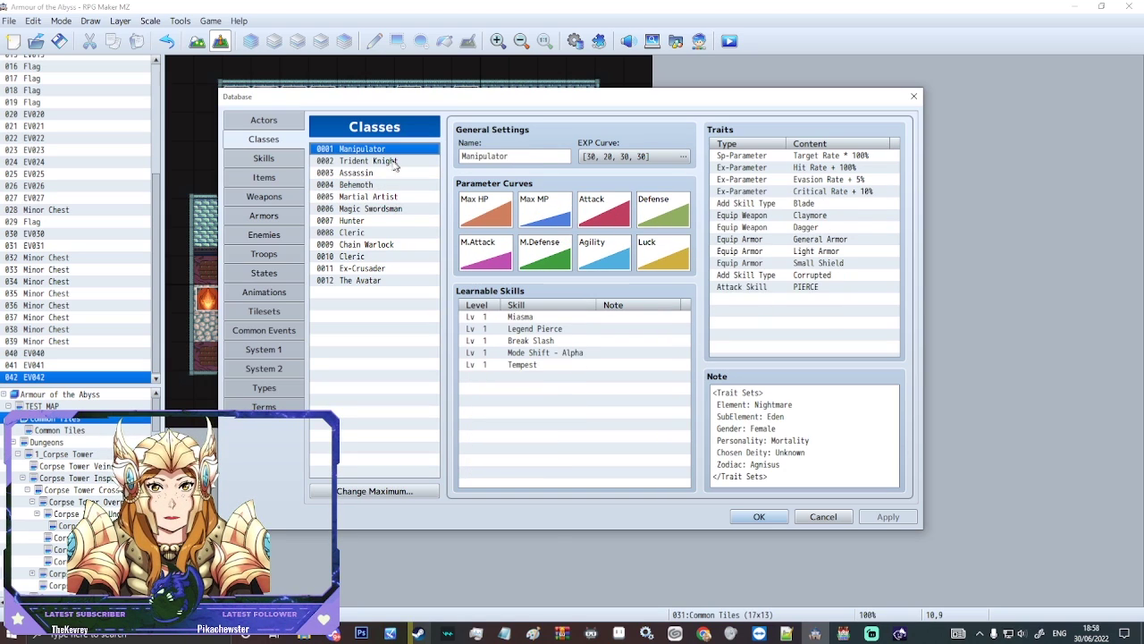
- View the database's Actors list and return to the Manipulator class settings
left_click(278, 115)
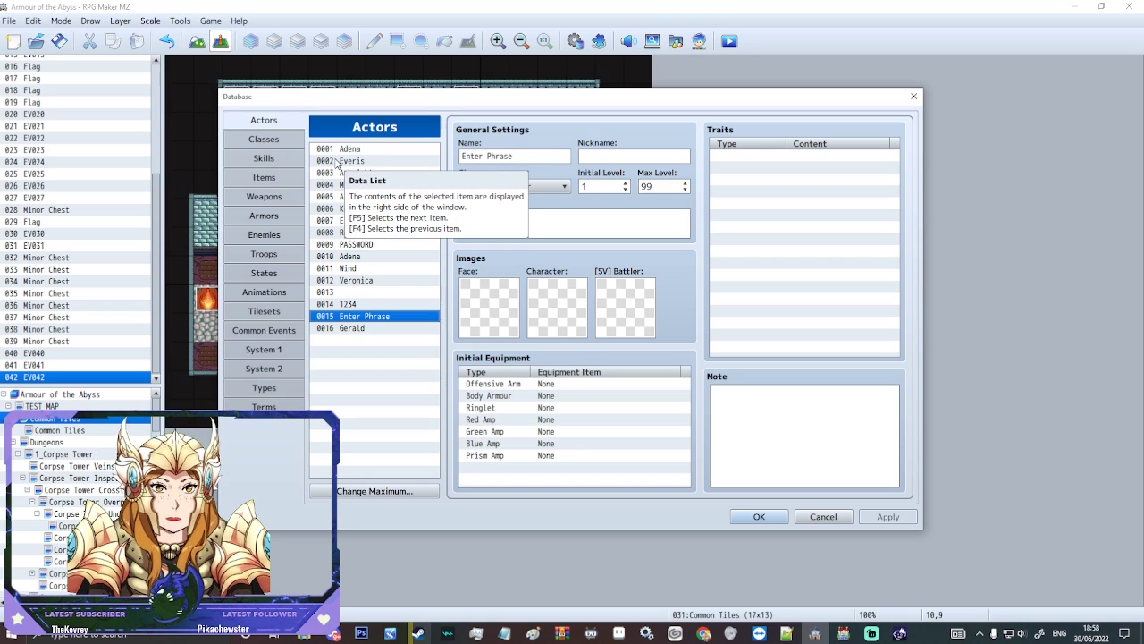
left_click(267, 141)
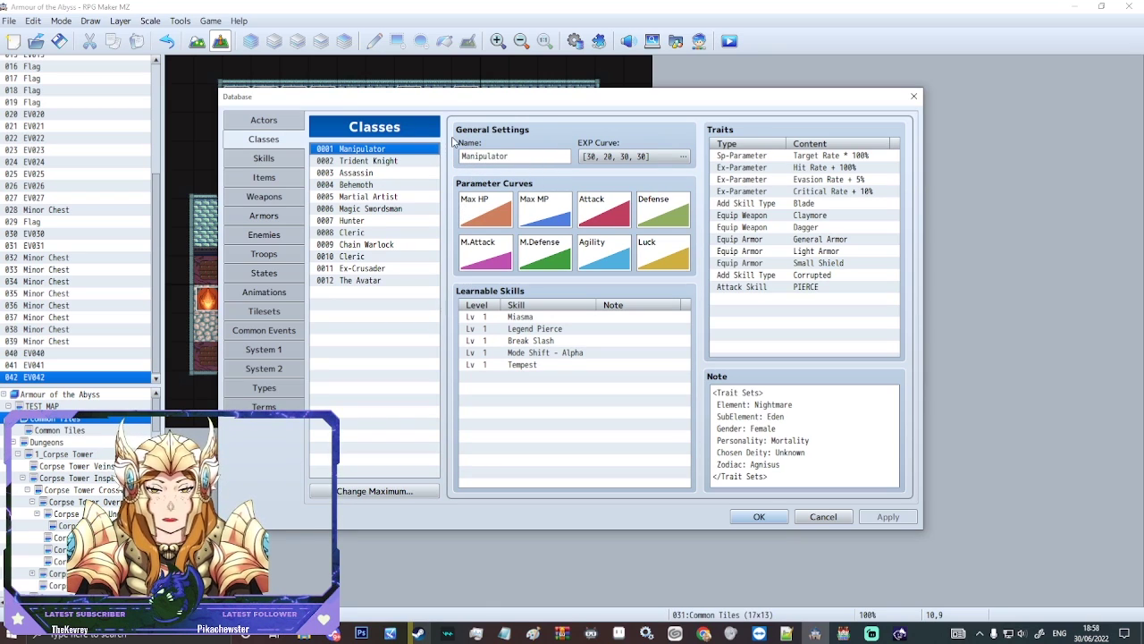
left_click(274, 125)
left_click(295, 139)
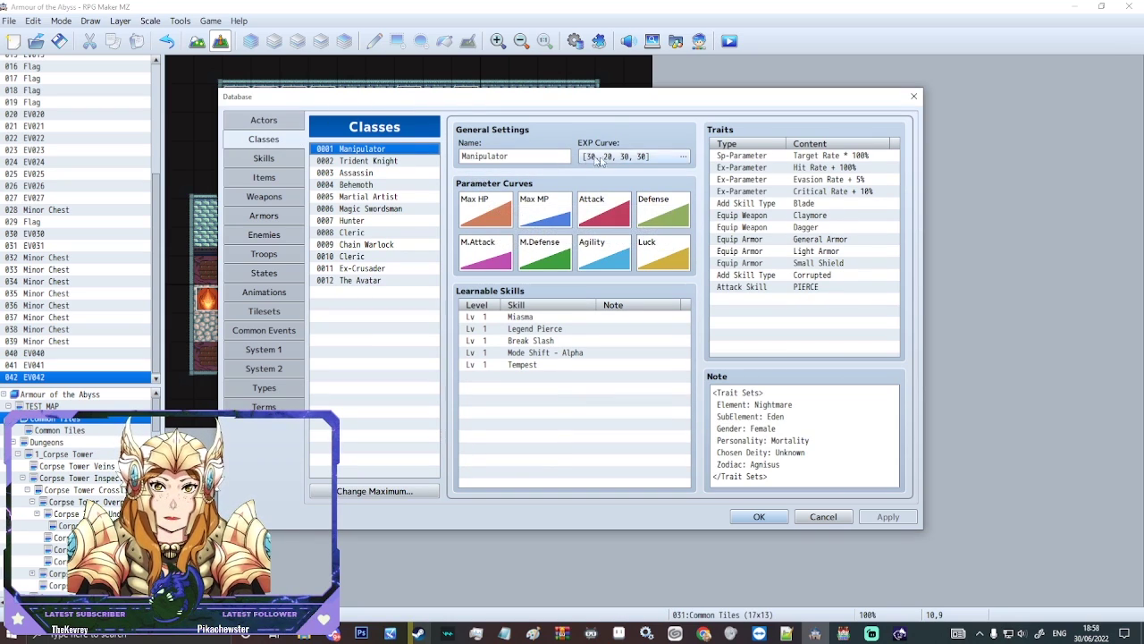
- Try a base value of 50 in the Manipulator's EXP curve and discard the change
left_click(679, 157)
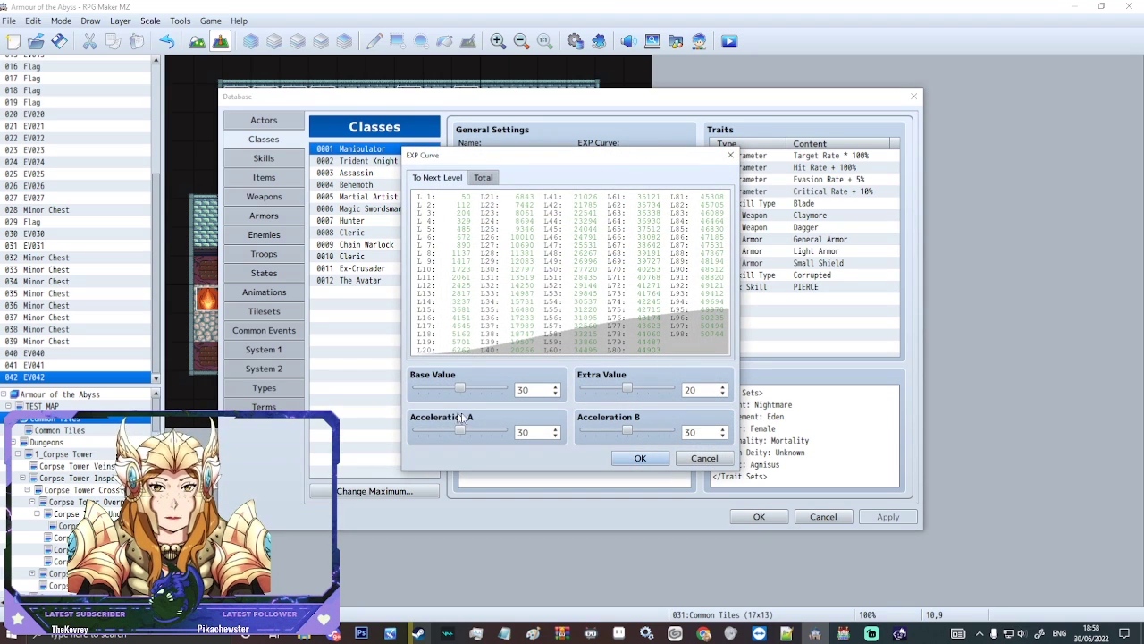
left_click_drag(461, 387, 502, 387)
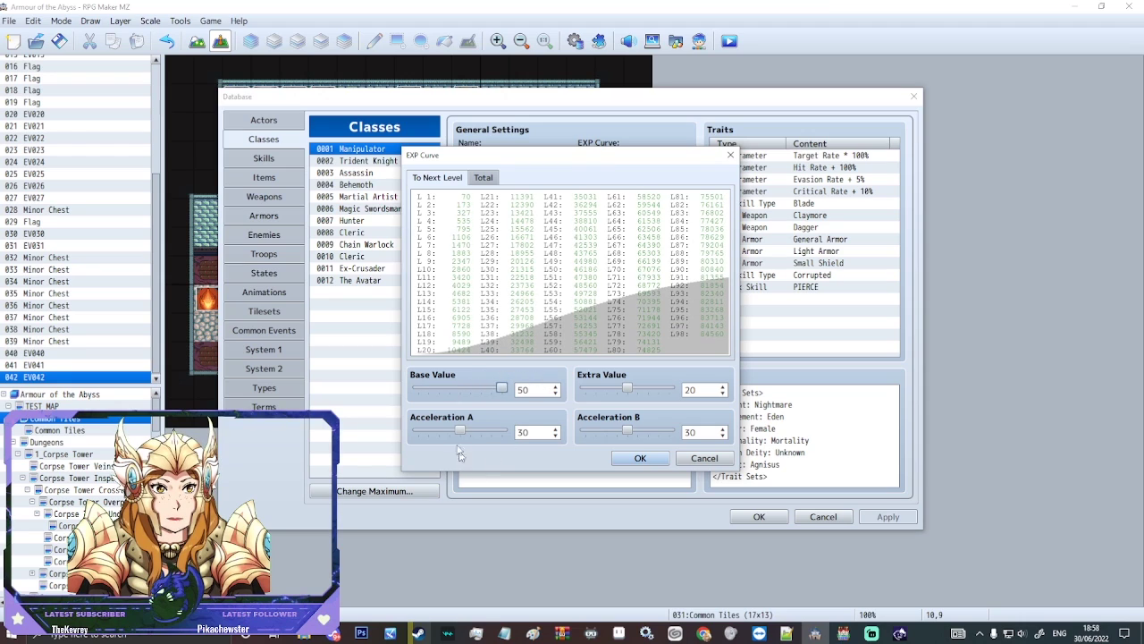
left_click(730, 155)
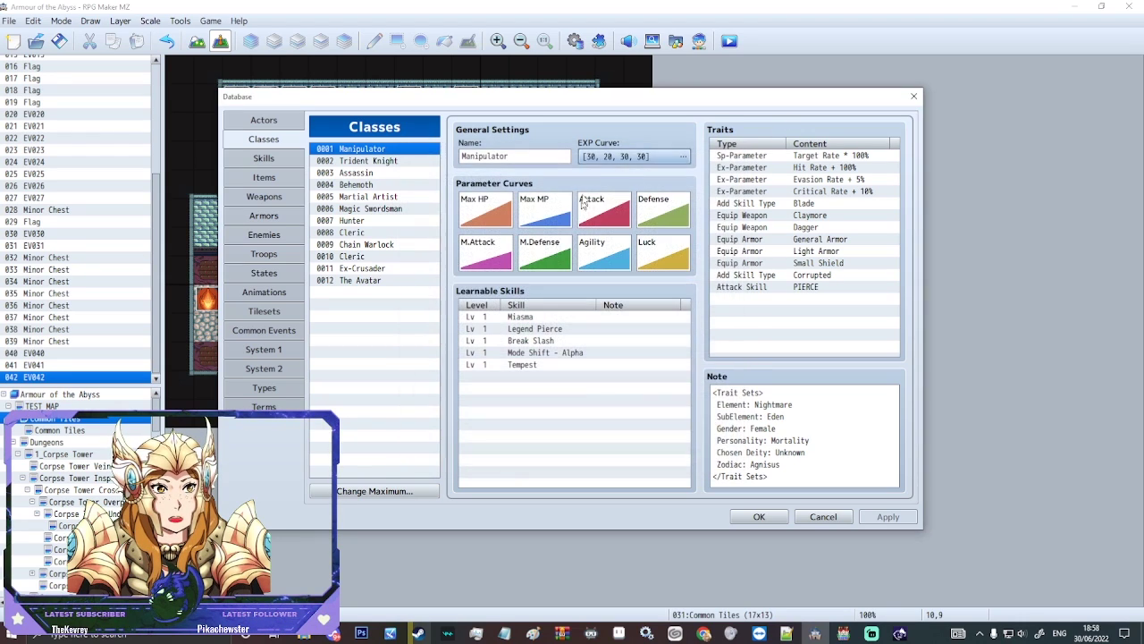
- Try an EXP curve with base value 50, extra value 40 and both accelerations at 50, and cancel it
left_click(631, 163)
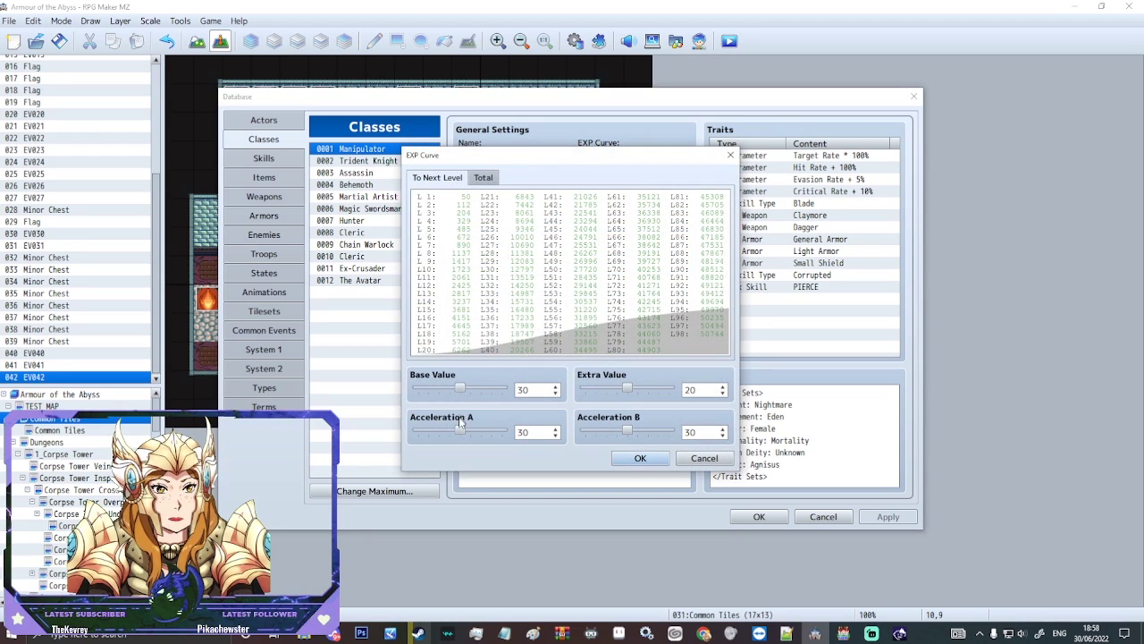
left_click_drag(460, 430, 501, 430)
left_click_drag(459, 387, 501, 387)
left_click_drag(627, 388, 668, 388)
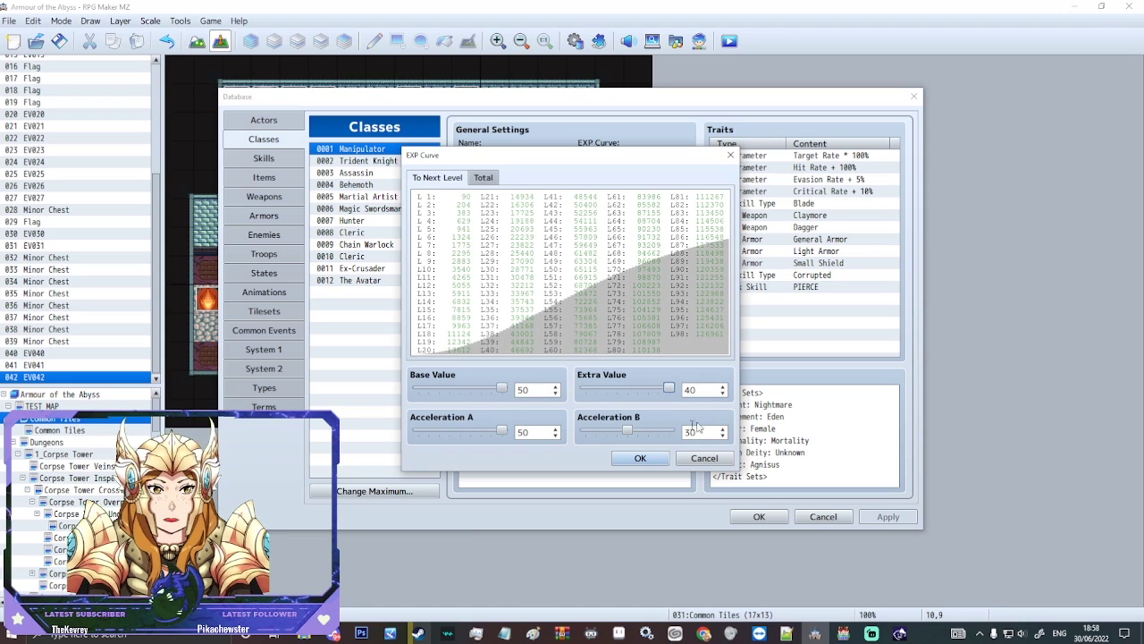
left_click_drag(633, 436, 671, 431)
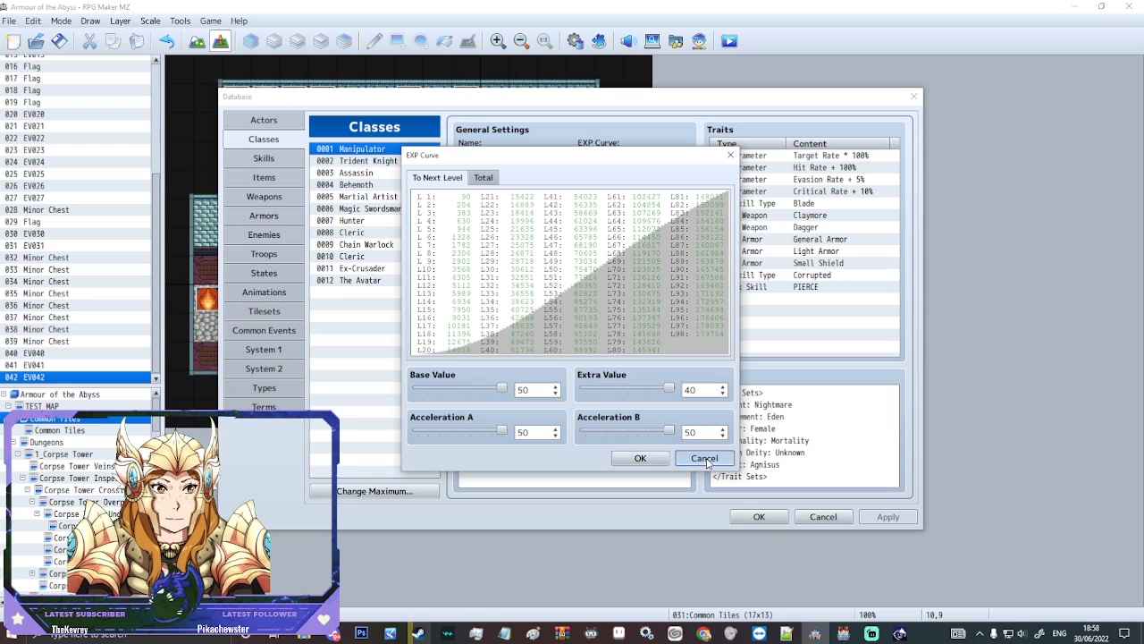
left_click(704, 458)
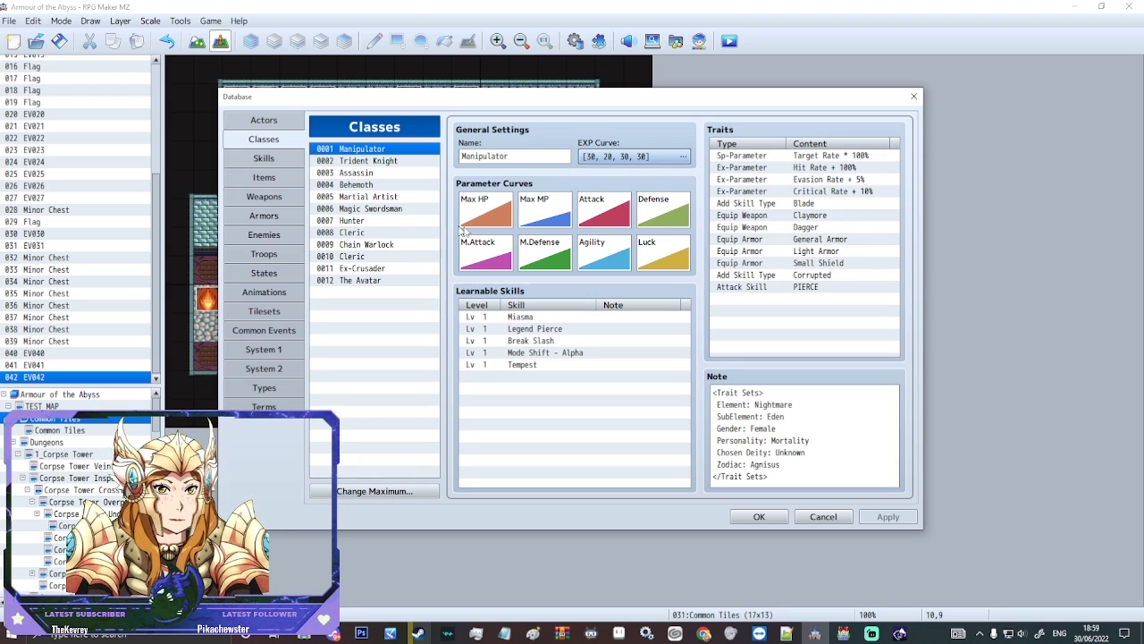
- Try a level 1 Max HP value of 9999 for the Manipulator and discard the change
double_click(487, 223)
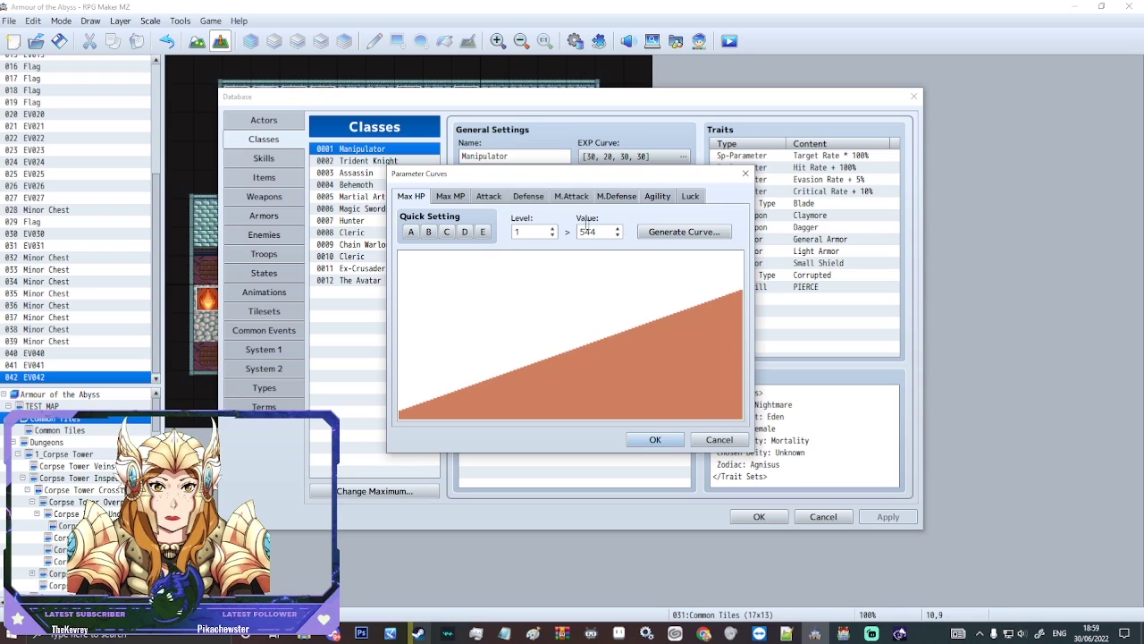
double_click(607, 231)
type("9999")
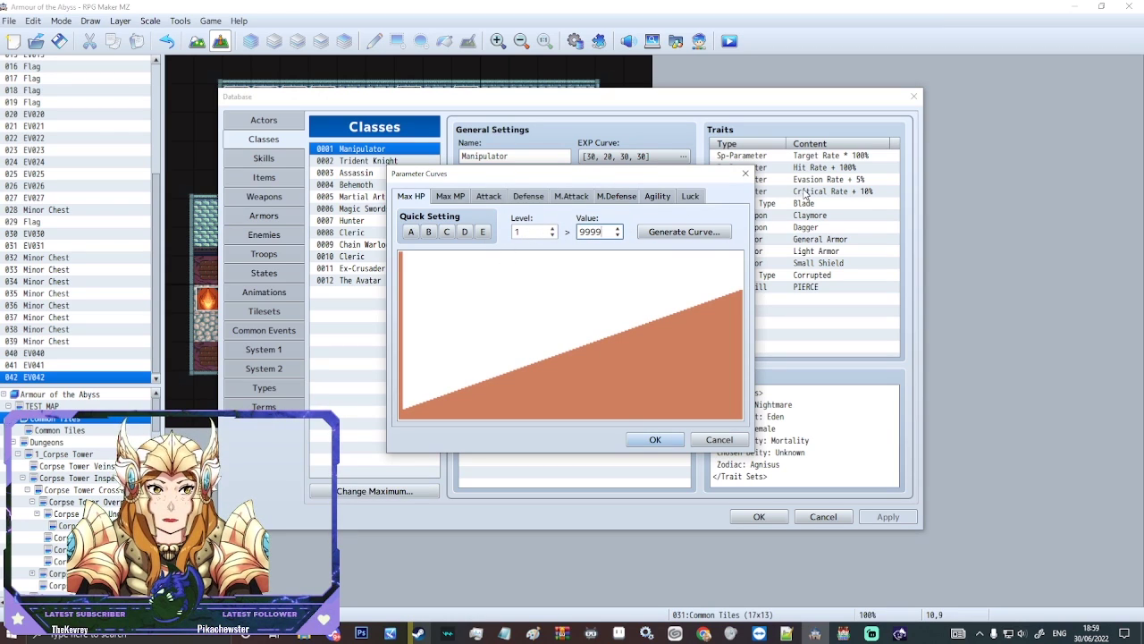
left_click(746, 172)
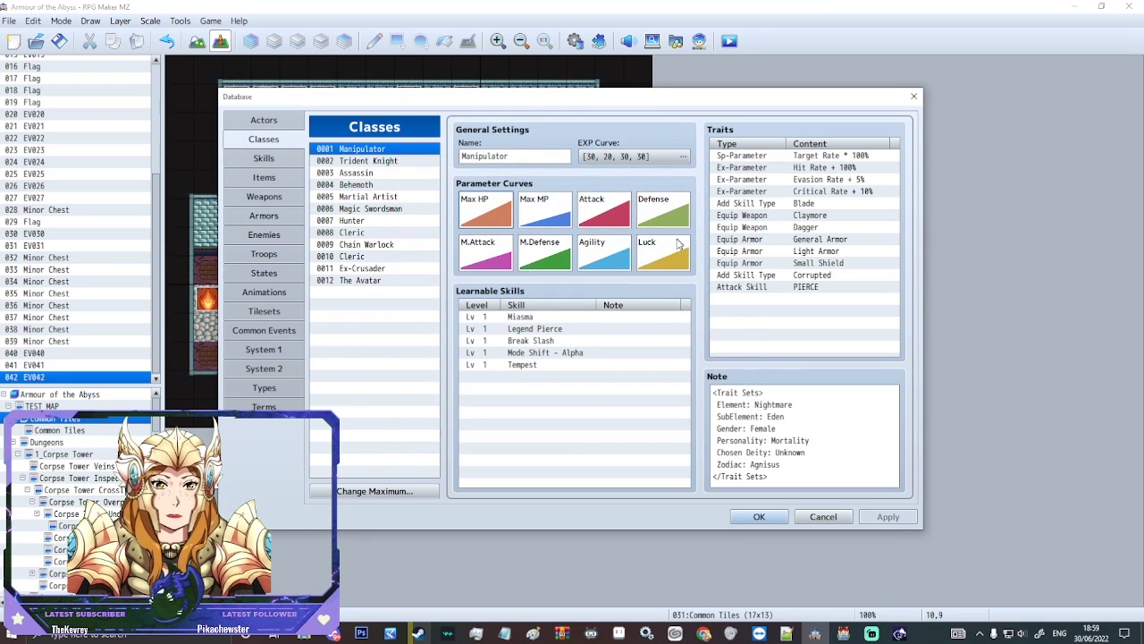
- Try the quick setting presets A to E on the Manipulator's Max HP curve and close without saving
double_click(464, 224)
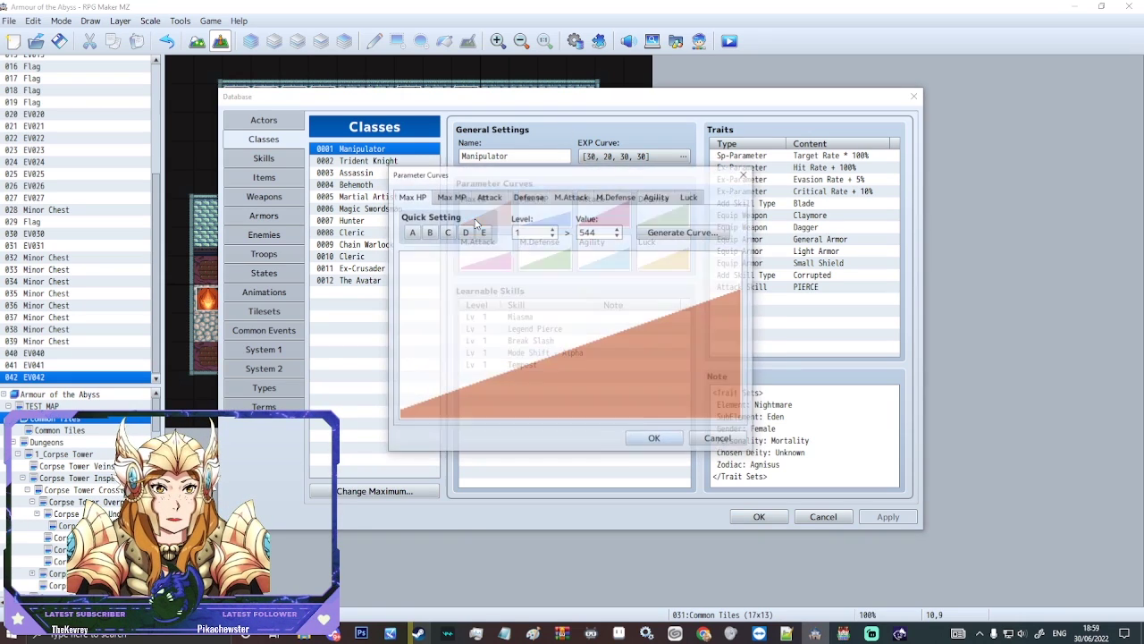
left_click(447, 231)
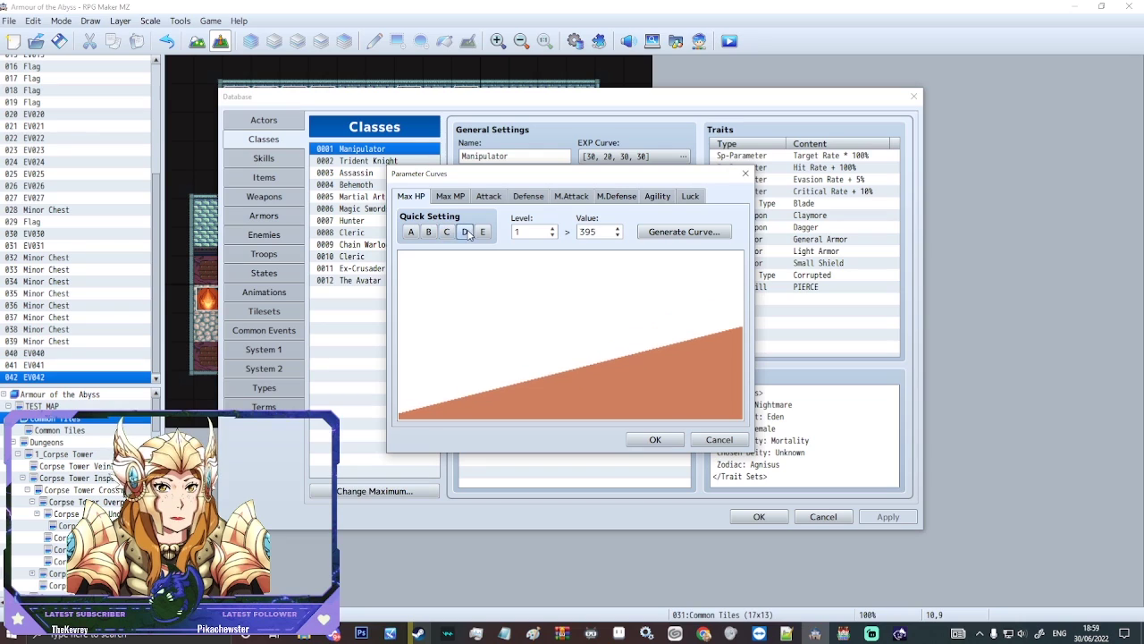
left_click(483, 232)
left_click(463, 231)
left_click(447, 231)
left_click(429, 232)
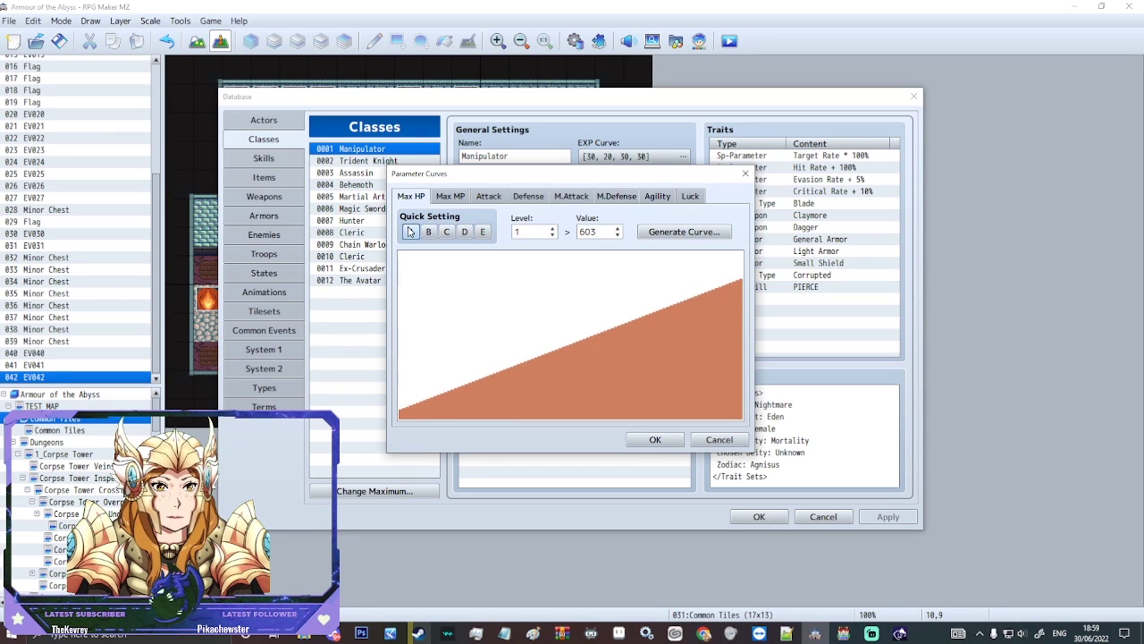
left_click(447, 232)
left_click(464, 232)
left_click(483, 232)
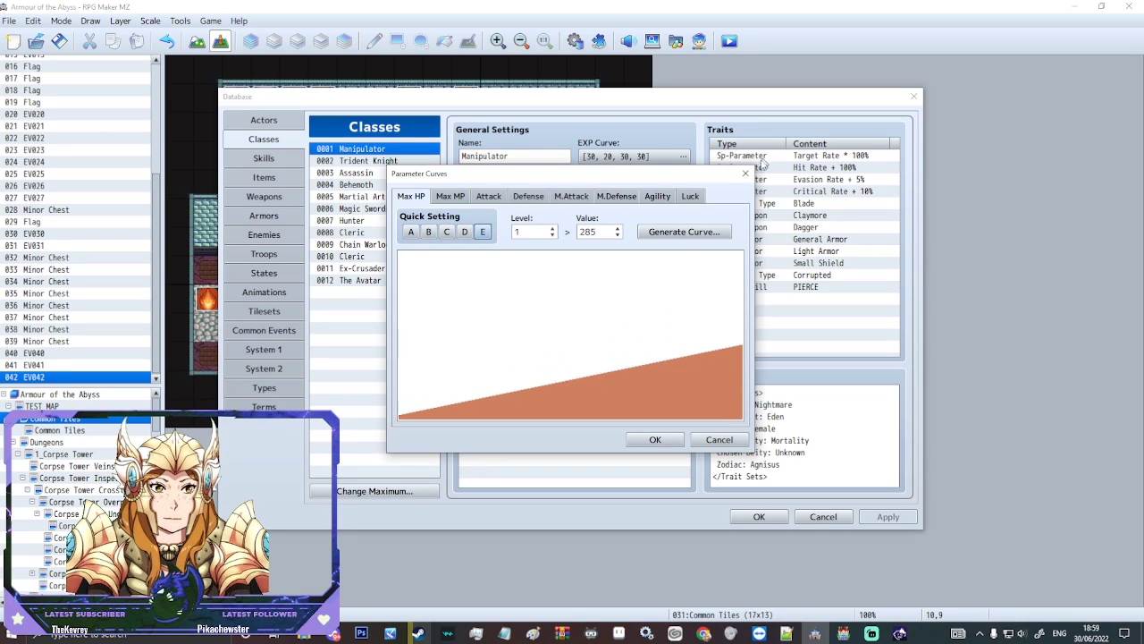
left_click(703, 198)
left_click(745, 173)
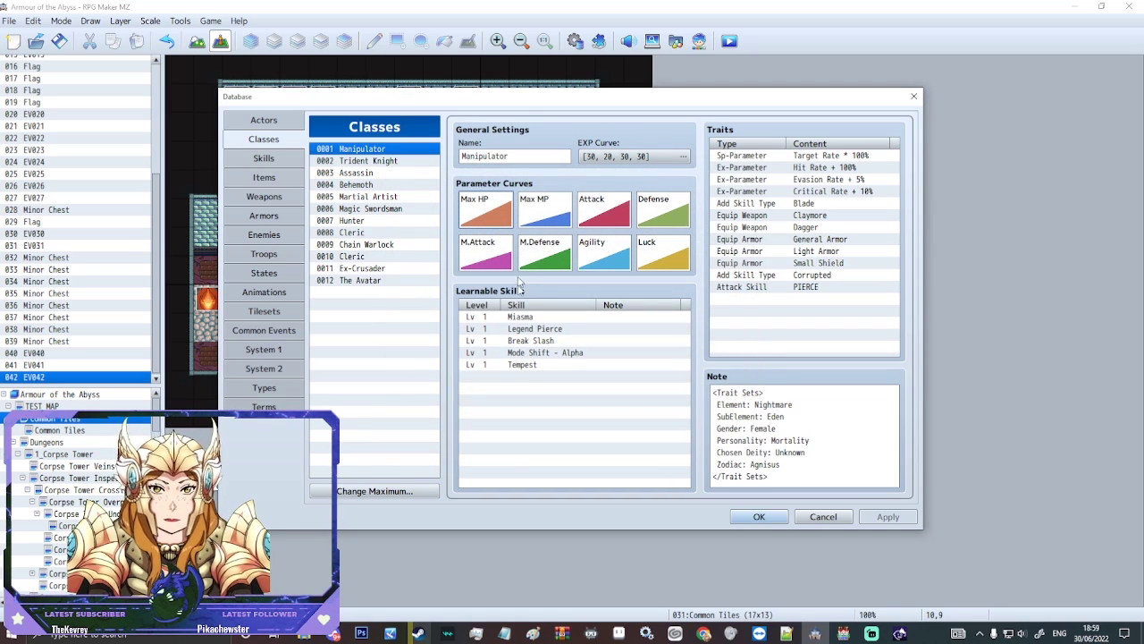
- Set the level at which the Manipulator learns Legend Pierce to 2
left_click(488, 319)
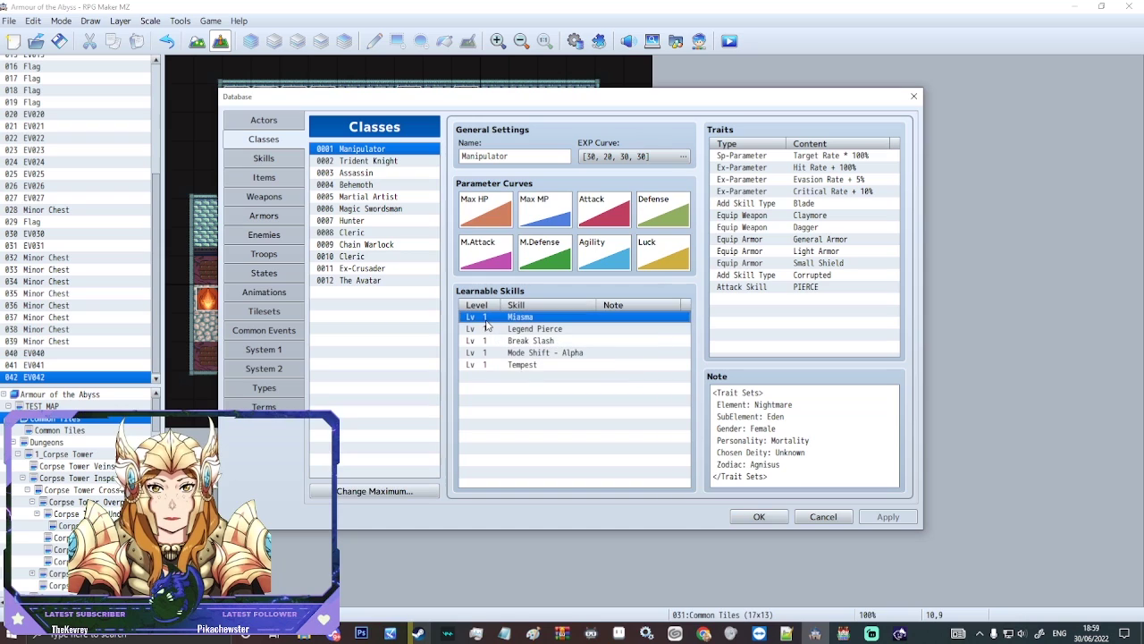
left_click(505, 329)
right_click(505, 329)
left_click(484, 337)
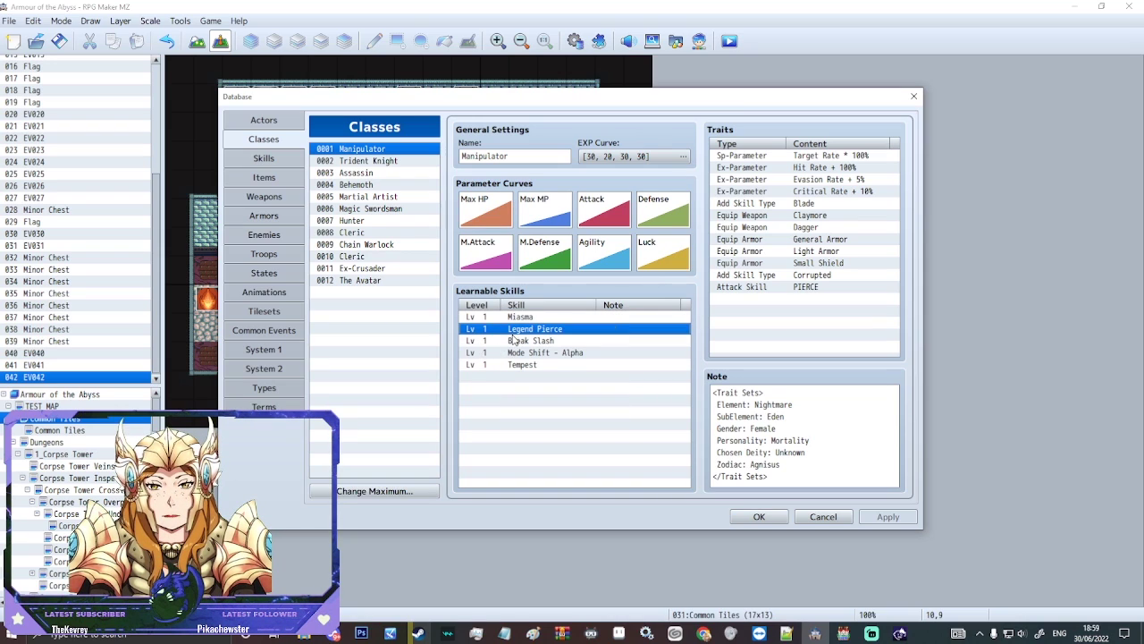
right_click(505, 330)
left_click(528, 341)
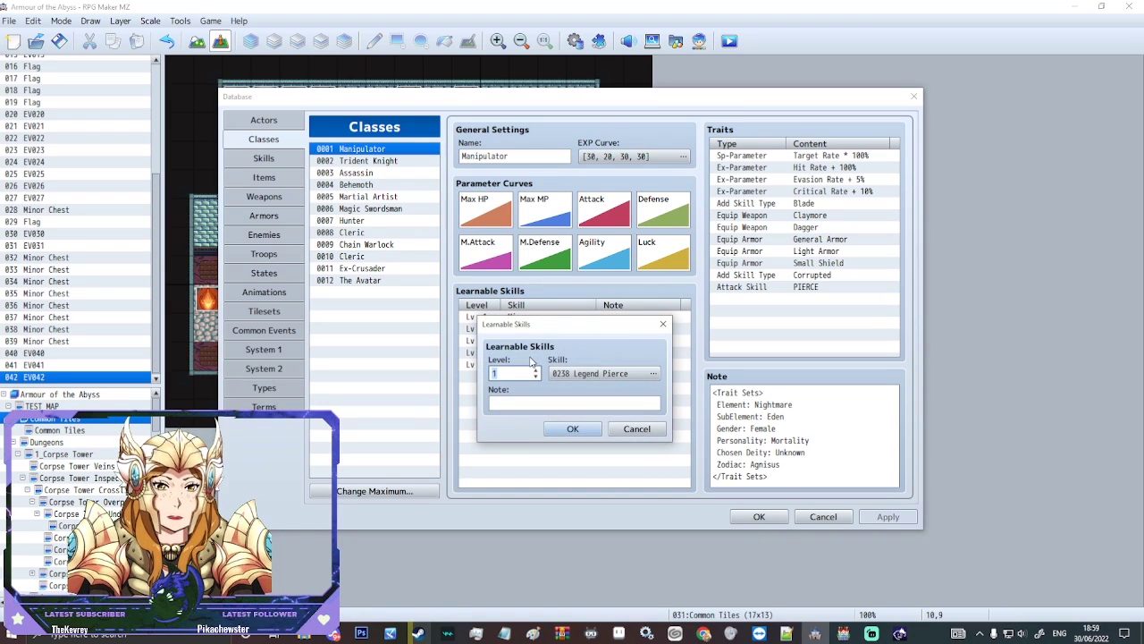
type("2")
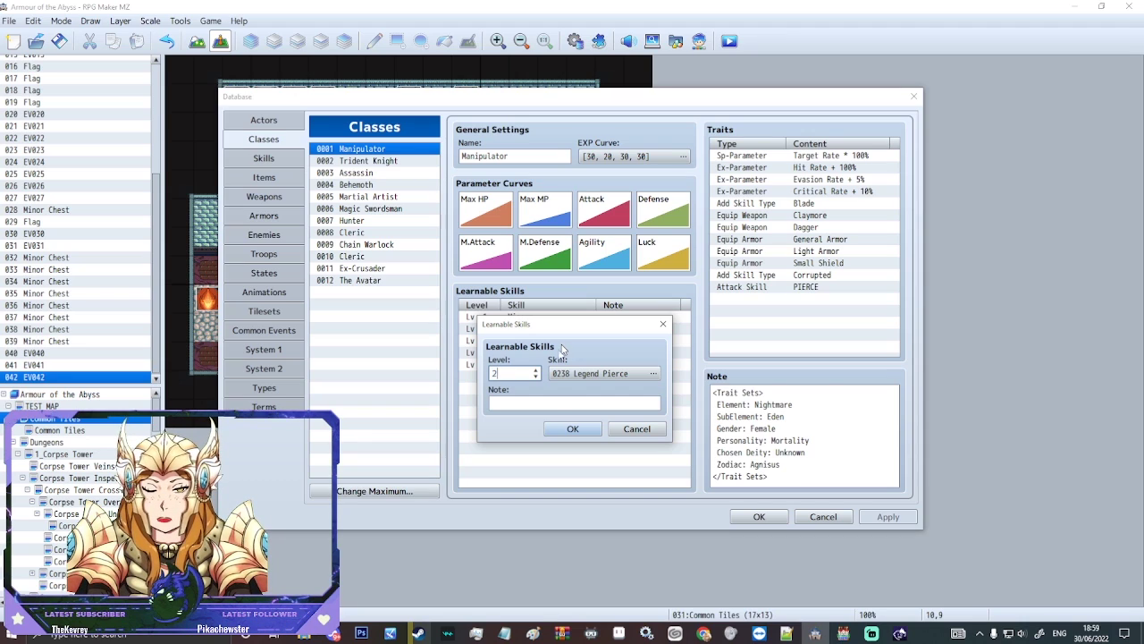
left_click(573, 428)
- Set the level at which the Manipulator learns Break Slash to 2
right_click(506, 341)
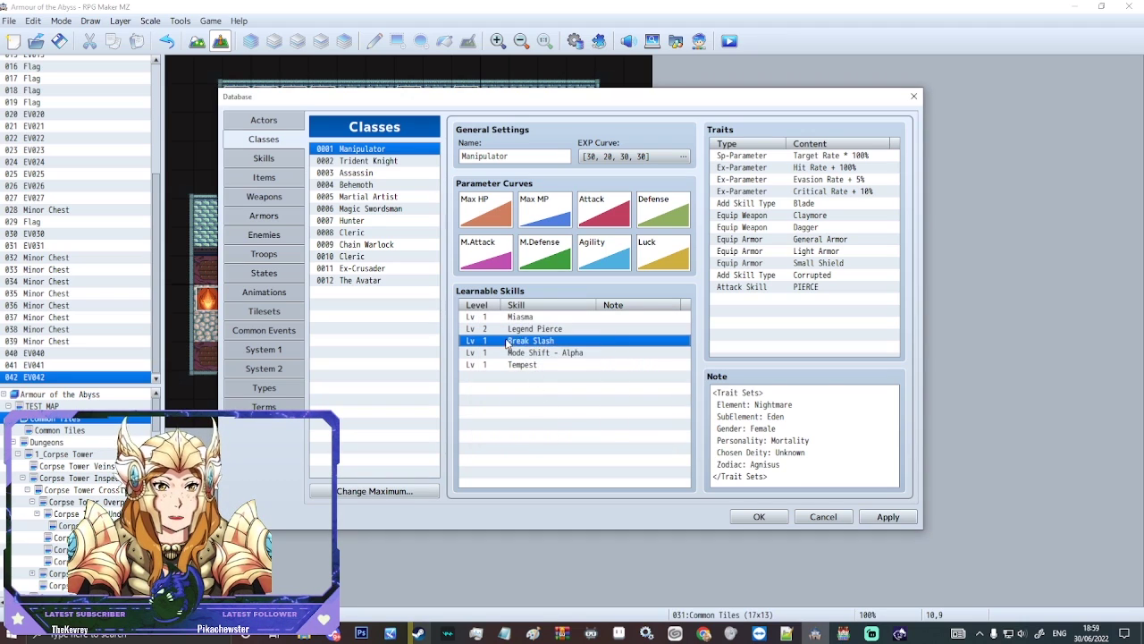
left_click(508, 322)
right_click(506, 341)
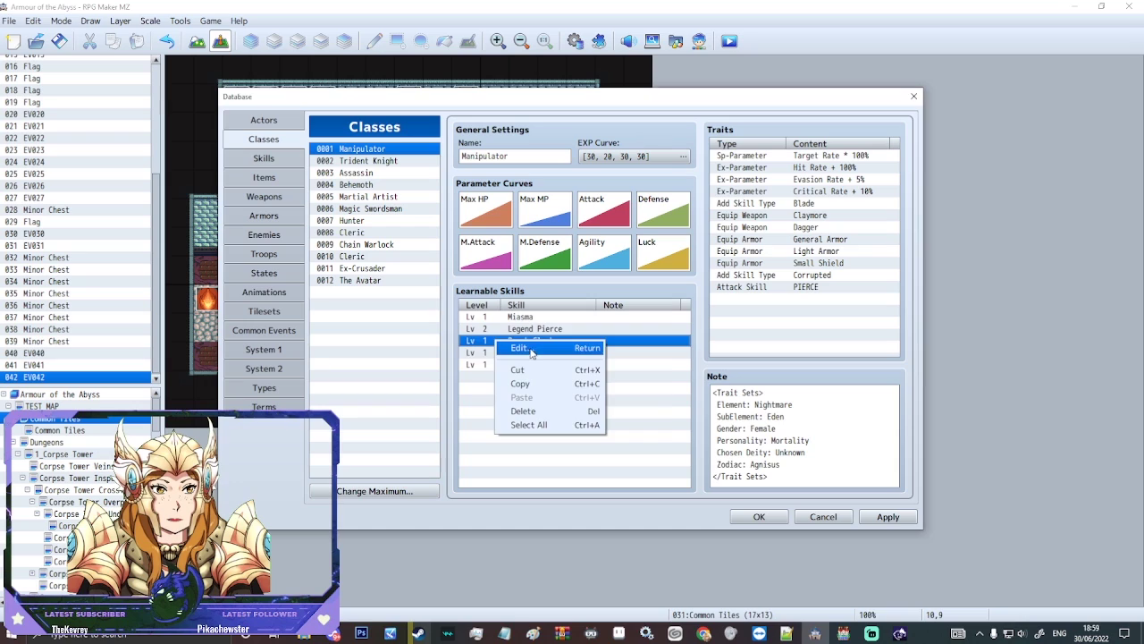
left_click(531, 348)
left_click(573, 429)
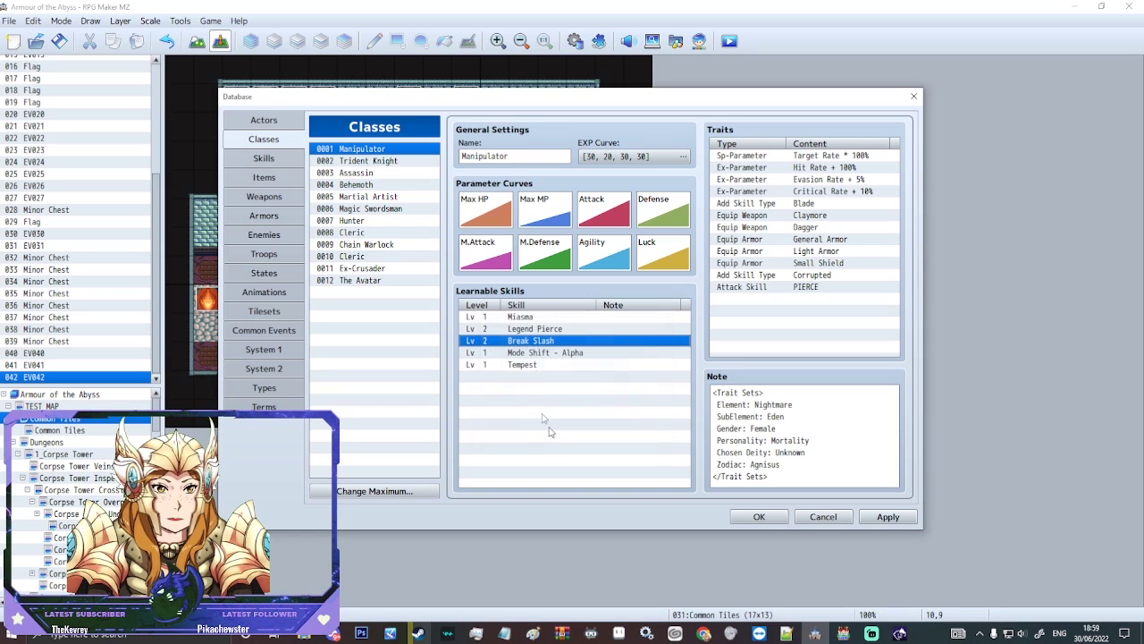
- Set the Manipulator's learning level for Legend Pierce to 3 and select the Break Slash entry
left_click(496, 329)
right_click(494, 328)
left_click(518, 335)
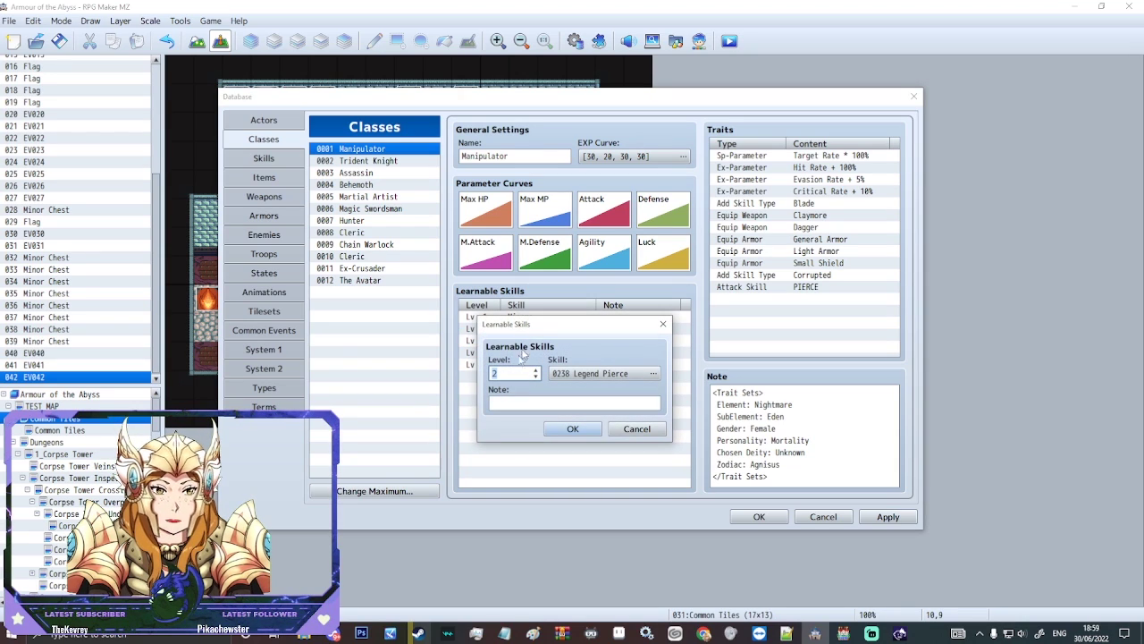
type("3")
left_click(573, 428)
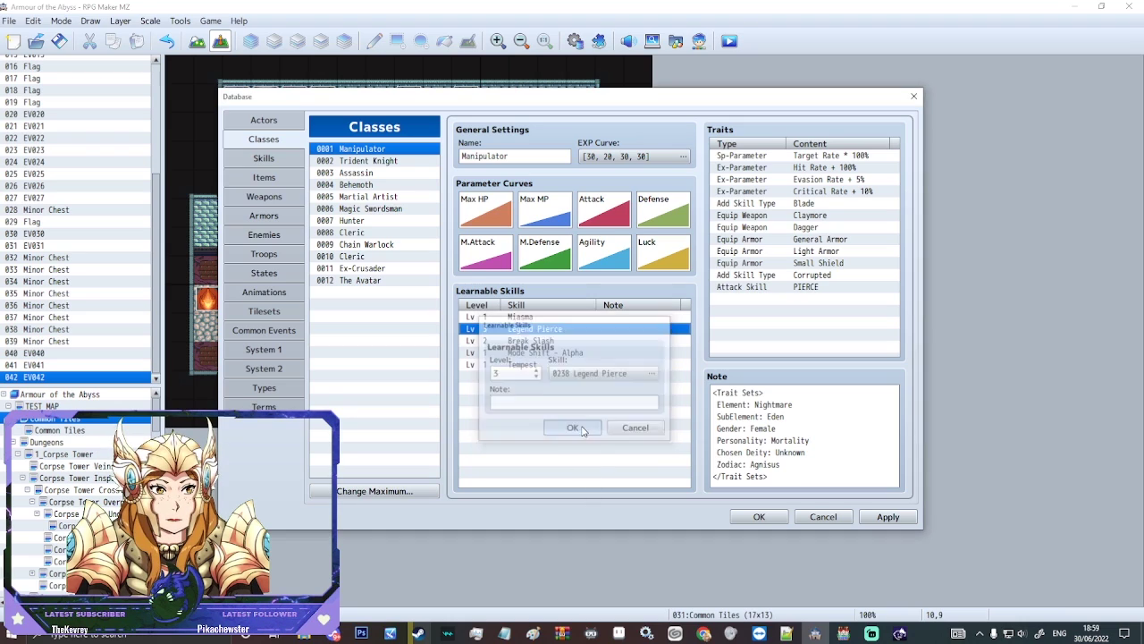
left_click(521, 365)
left_click(528, 340)
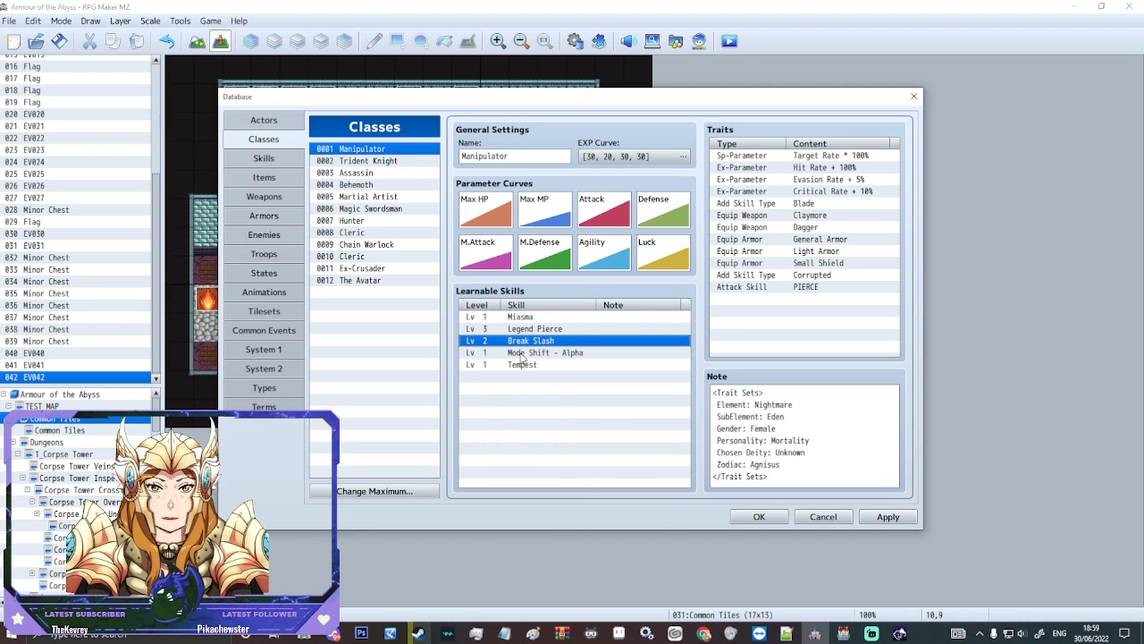
- Set the level at which the Manipulator learns Tempest to 4
left_click(534, 353)
left_click(539, 364)
right_click(559, 368)
left_click(572, 373)
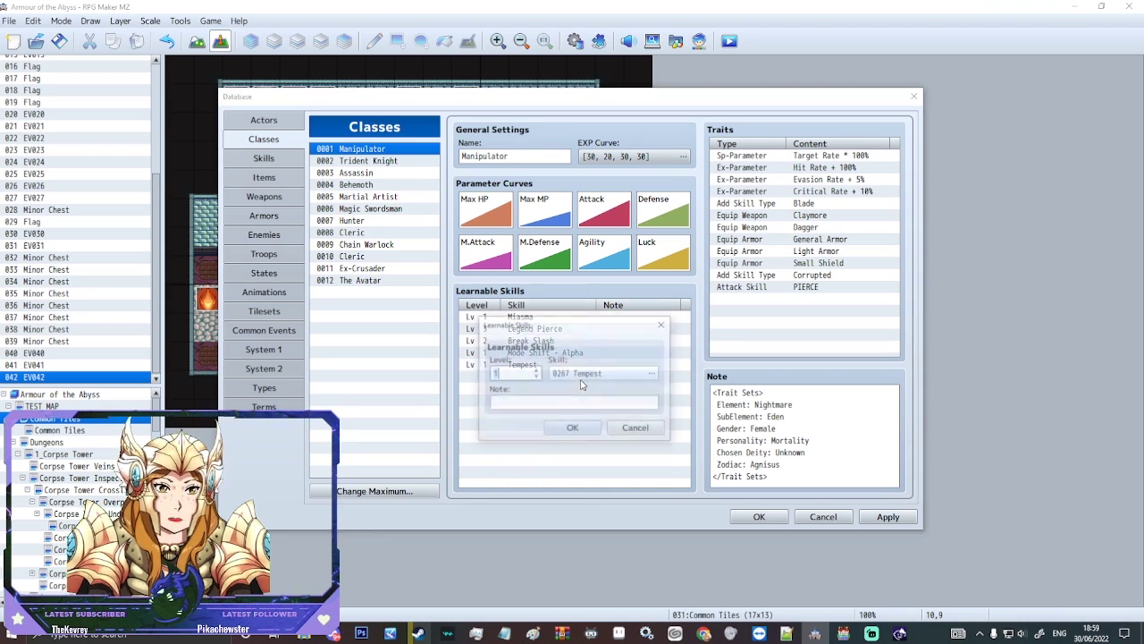
type("4")
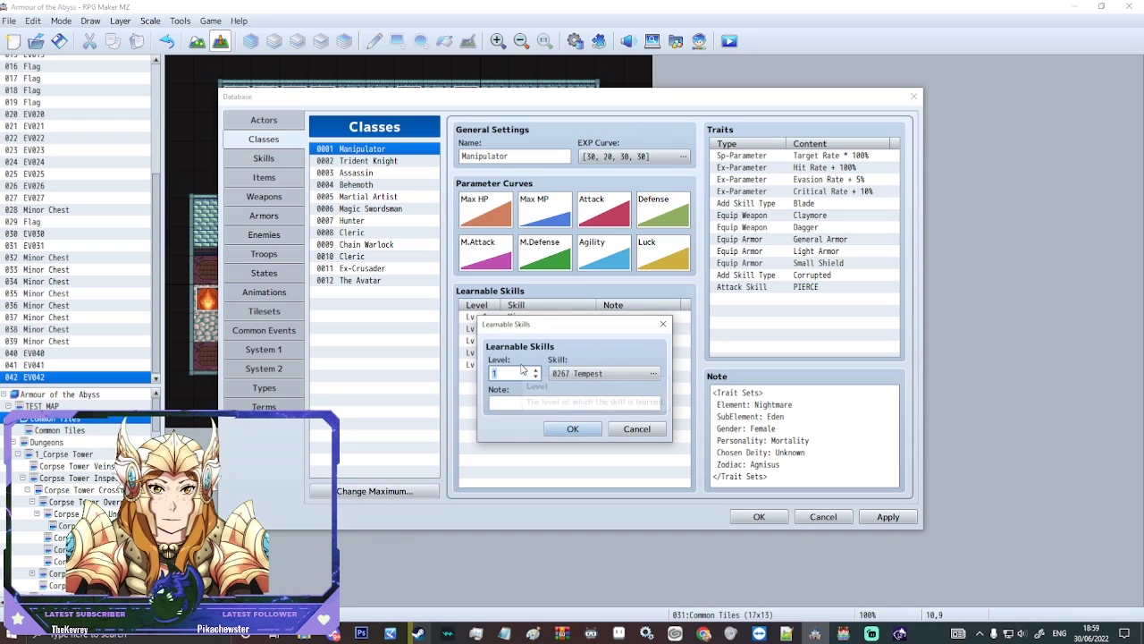
left_click(573, 429)
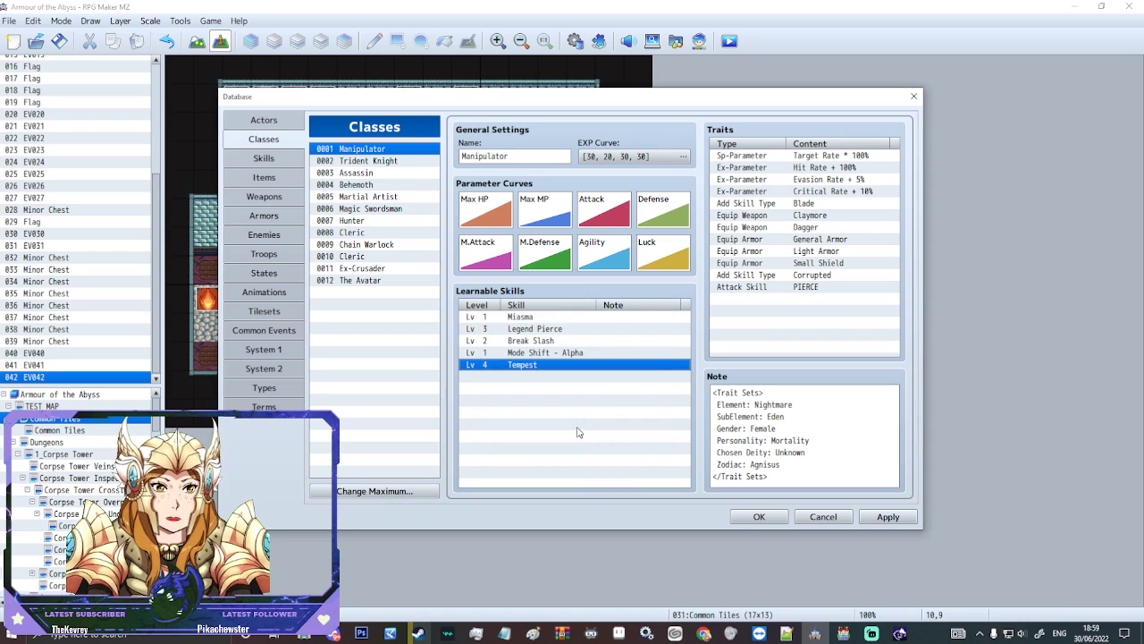
- Examine the parameter entries in the Manipulator's trait list, from Target Rate through Hit Rate and Evasion Rate to Critical Rate
left_click(826, 309)
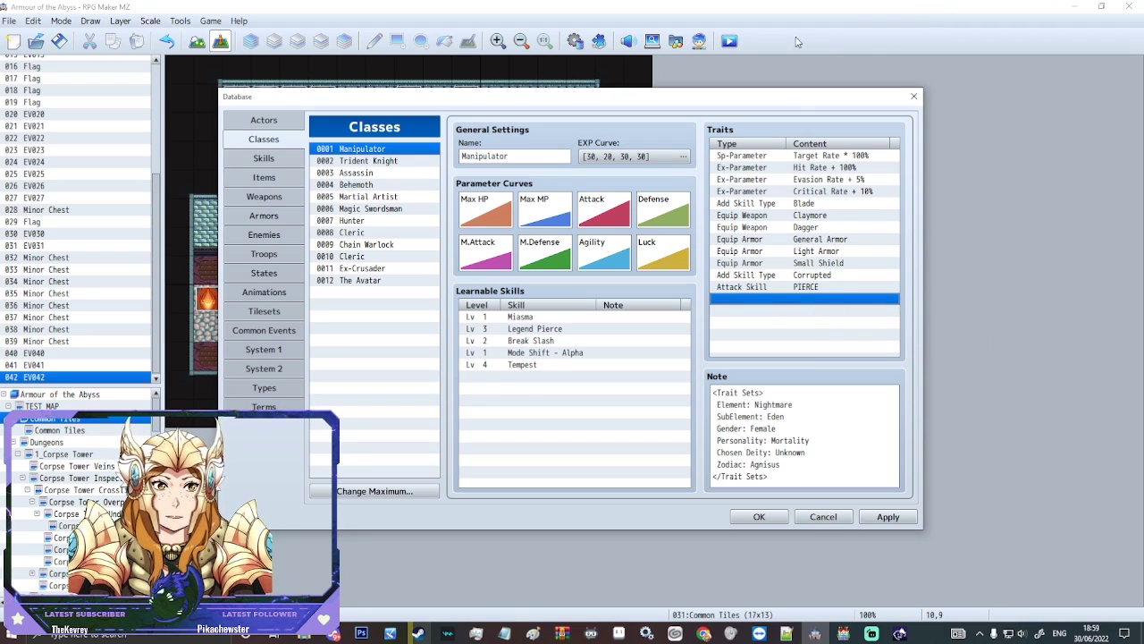
left_click(840, 158)
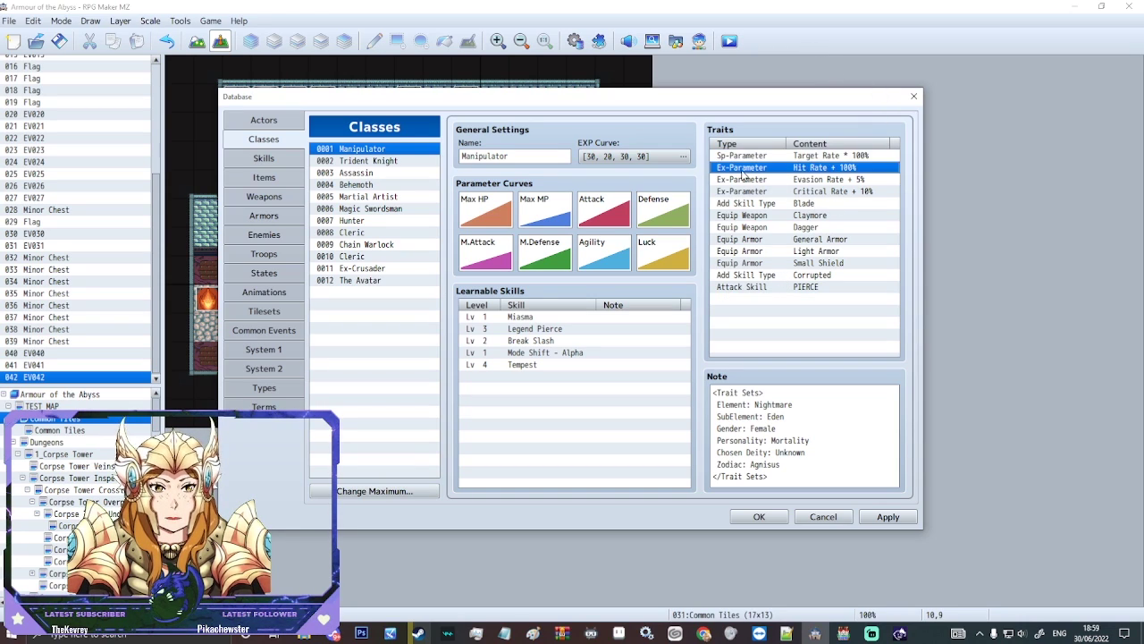
key("Down")
key("Down")
key("Down")
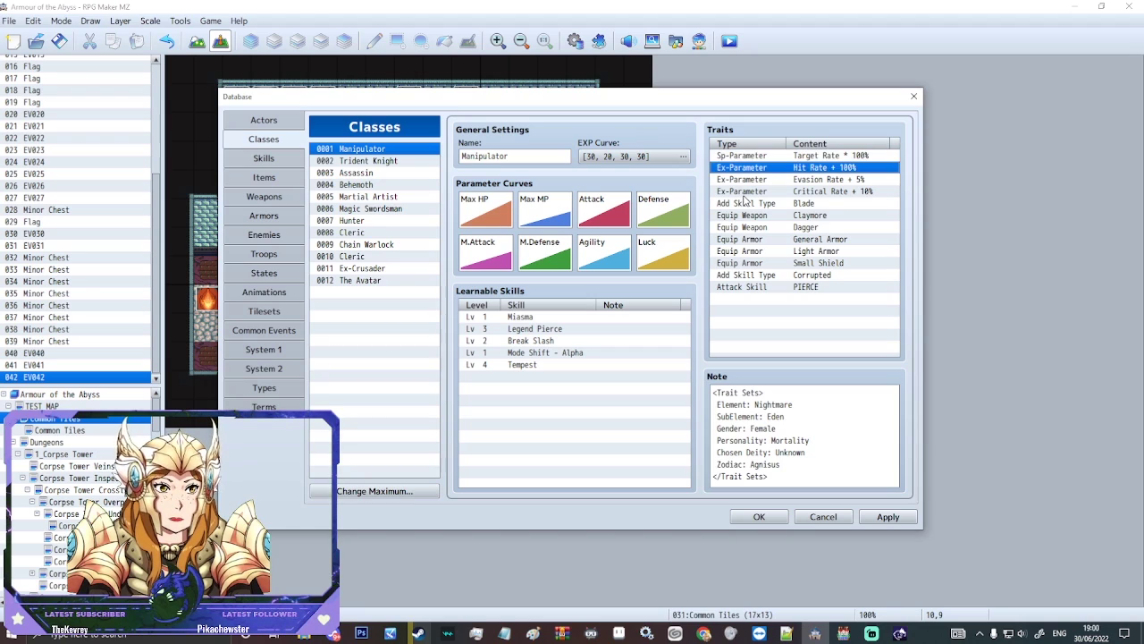
key("Up")
key("Up")
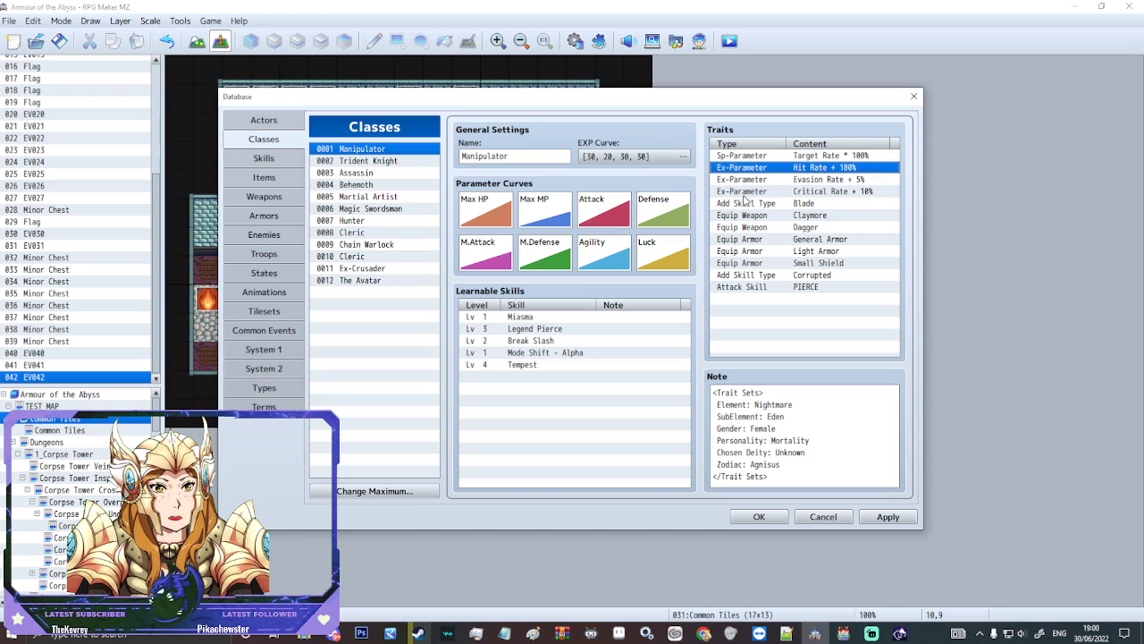
key("Up")
key("Down")
key("Down")
key("Down")
key("Up")
key("Up")
key("Up")
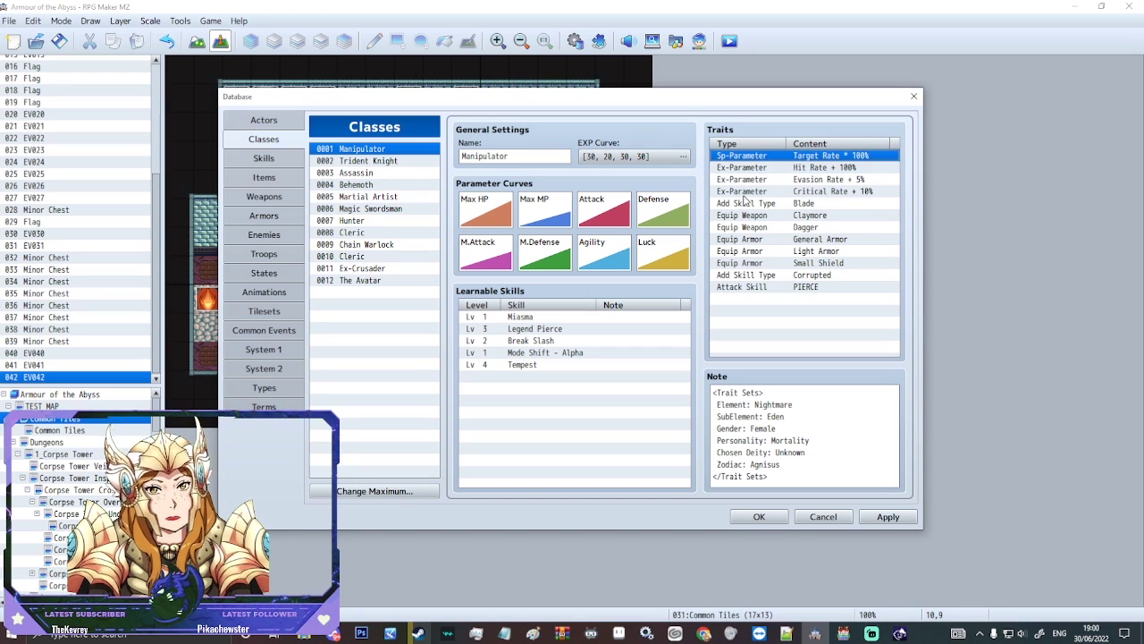
key("Down")
key("Down")
key("Down")
key("Up")
key("Up")
key("Up")
key("Down")
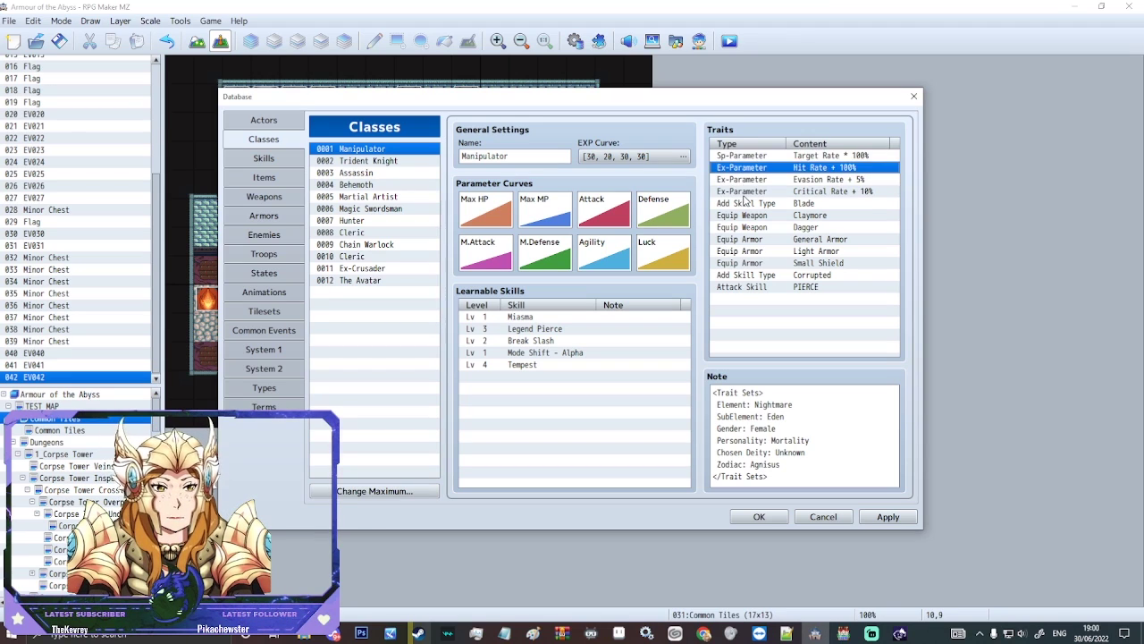
key("Down")
key("Down")
key("Up")
key("Up")
key("Up")
key("Down")
key("Down")
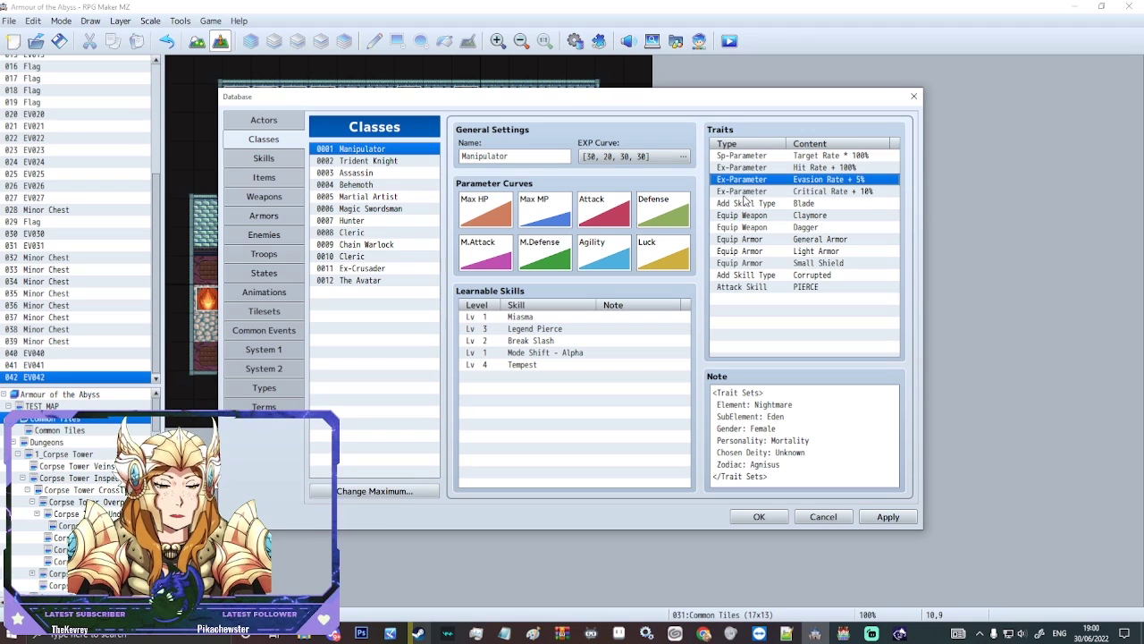
key("Down")
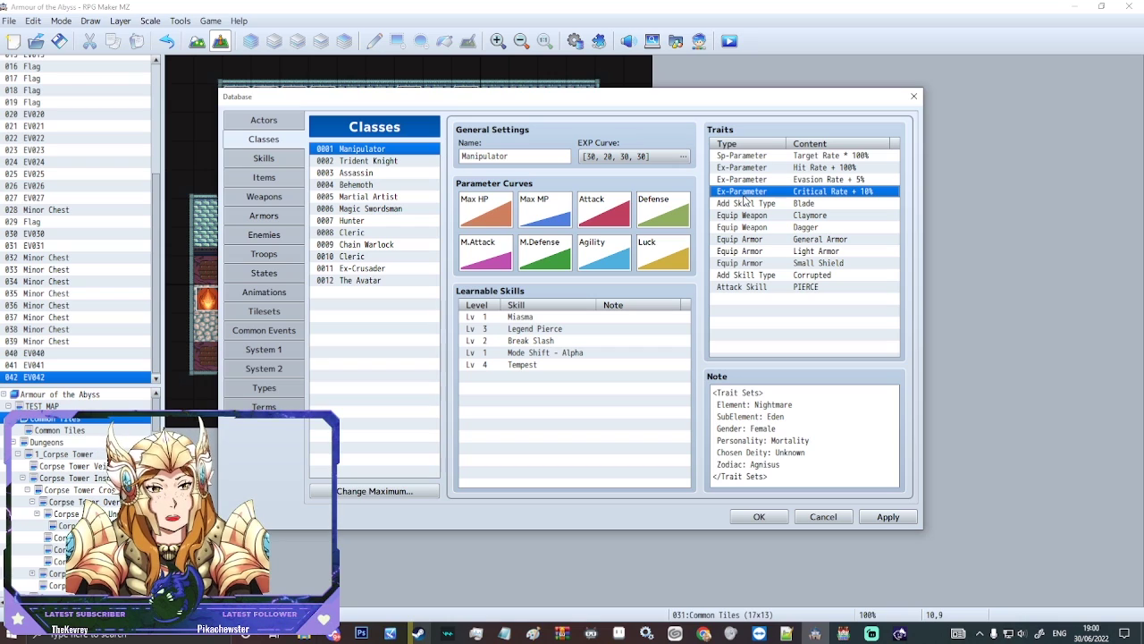
key("Up")
key("Up")
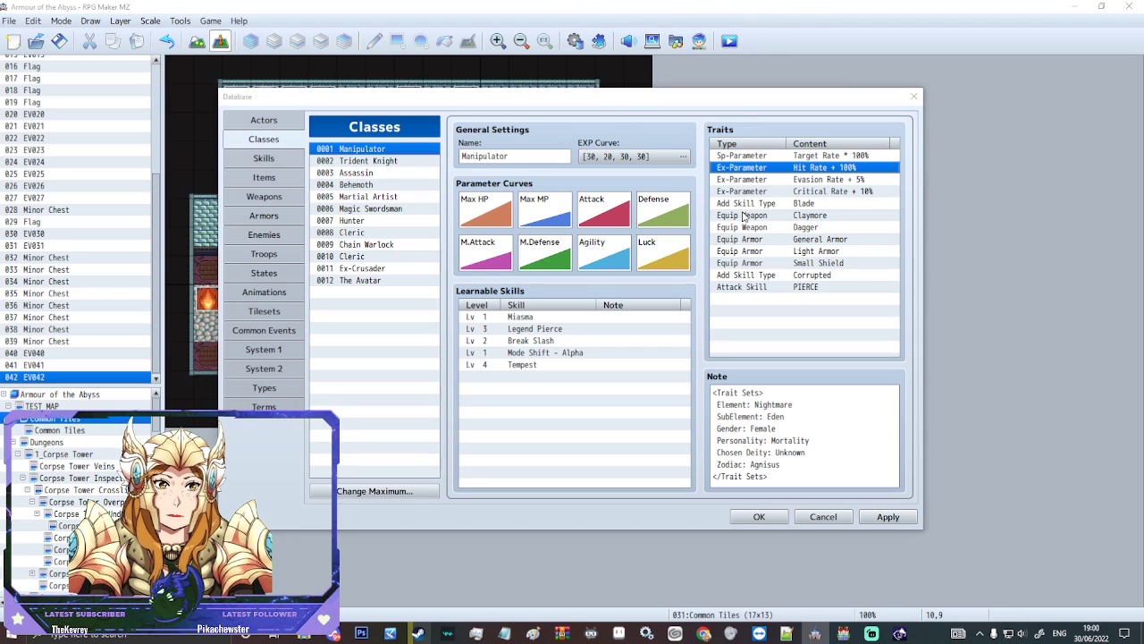
- Try values of 200% and 50% in the Manipulator's Hit Rate trait and close it without saving
left_click(827, 168)
left_click(844, 155)
left_click(830, 168)
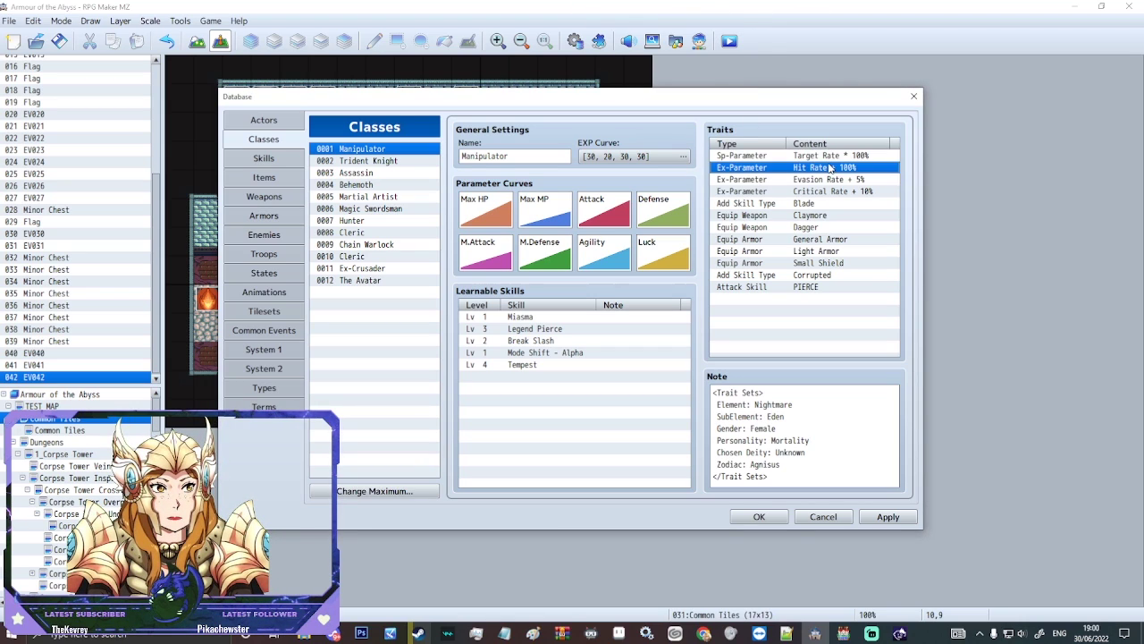
right_click(830, 168)
left_click(845, 175)
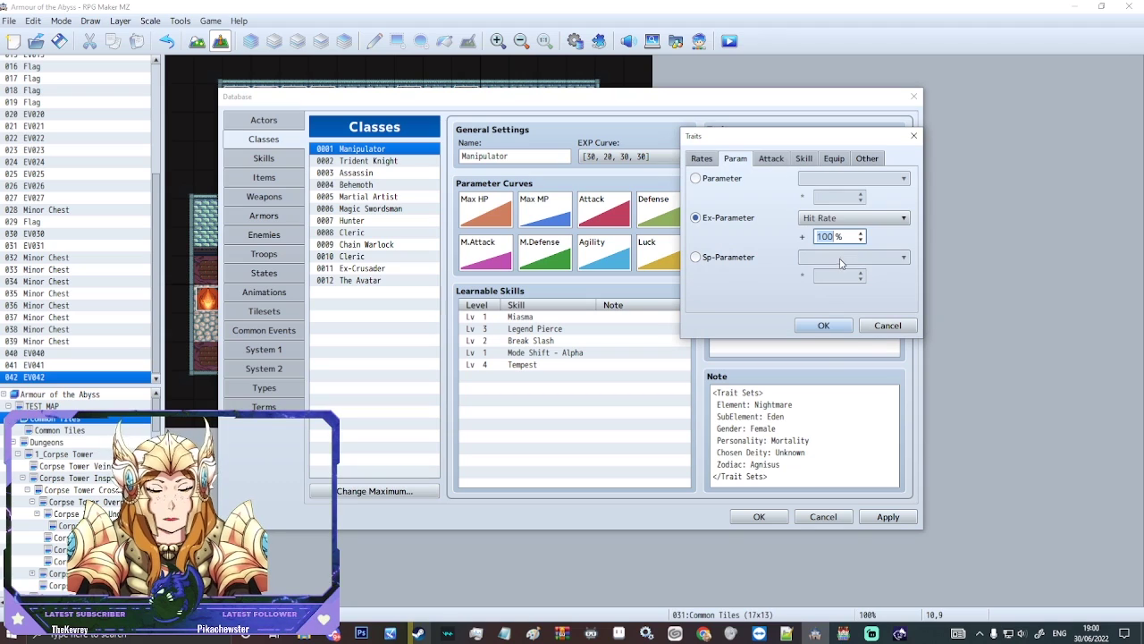
type("2")
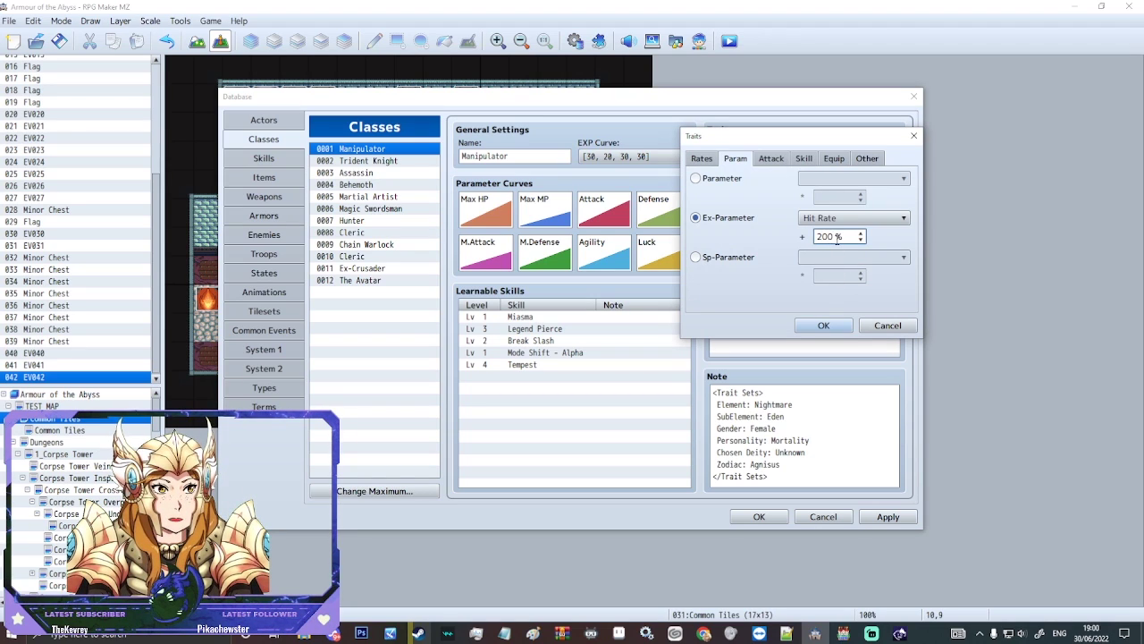
left_click_drag(837, 238, 673, 217)
key("BackSpace")
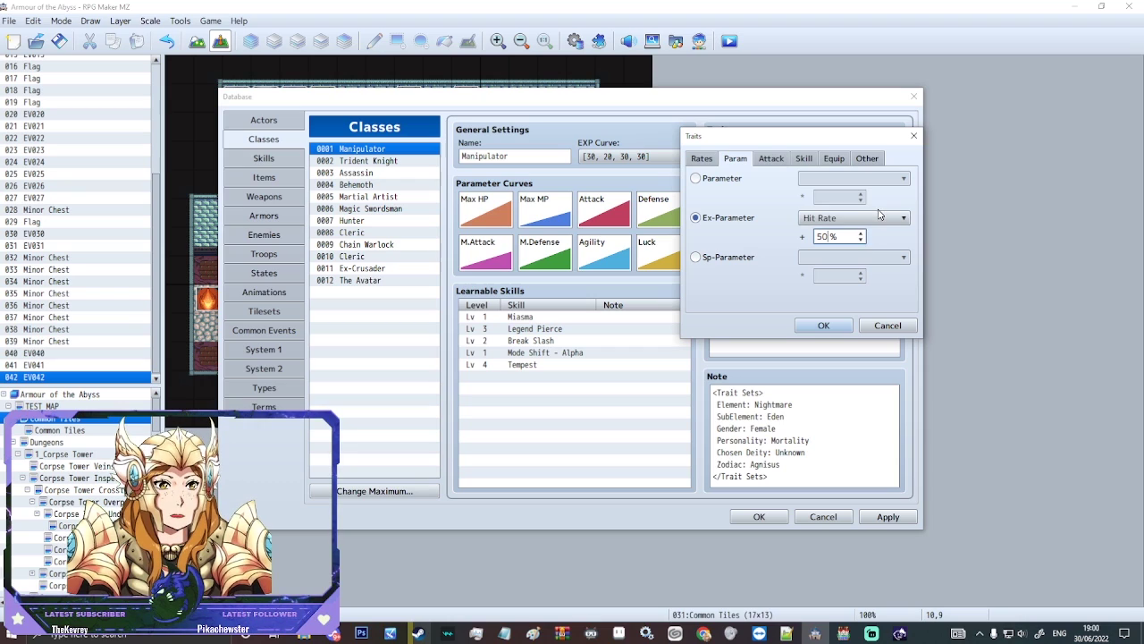
left_click(914, 136)
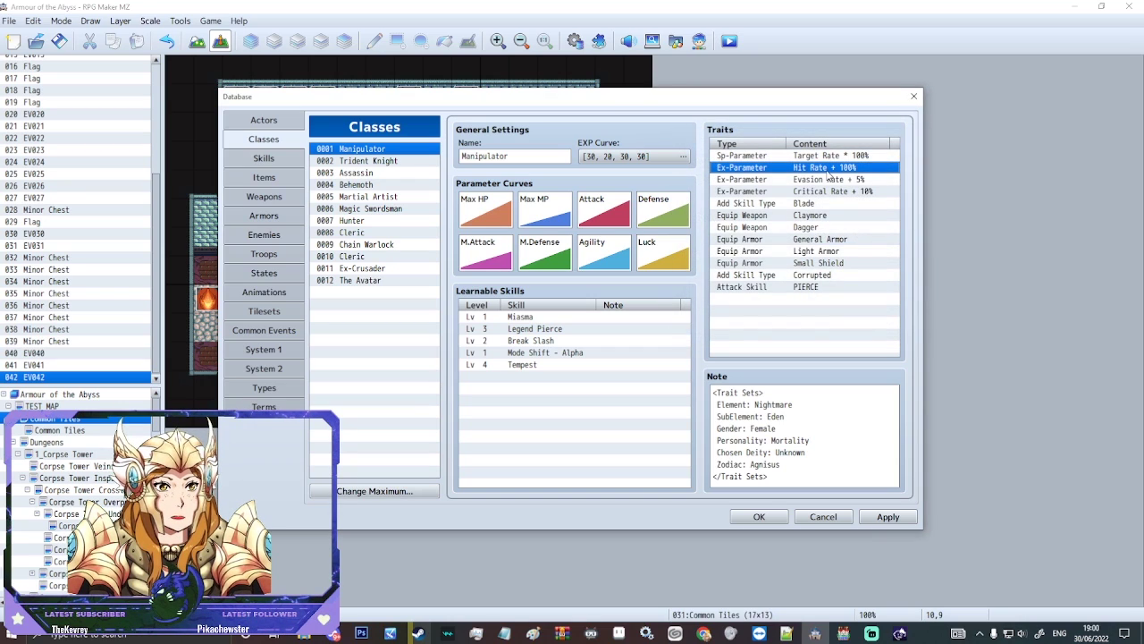
- View the settings of the Manipulator's Critical Rate trait and close them without changes
left_click(804, 179)
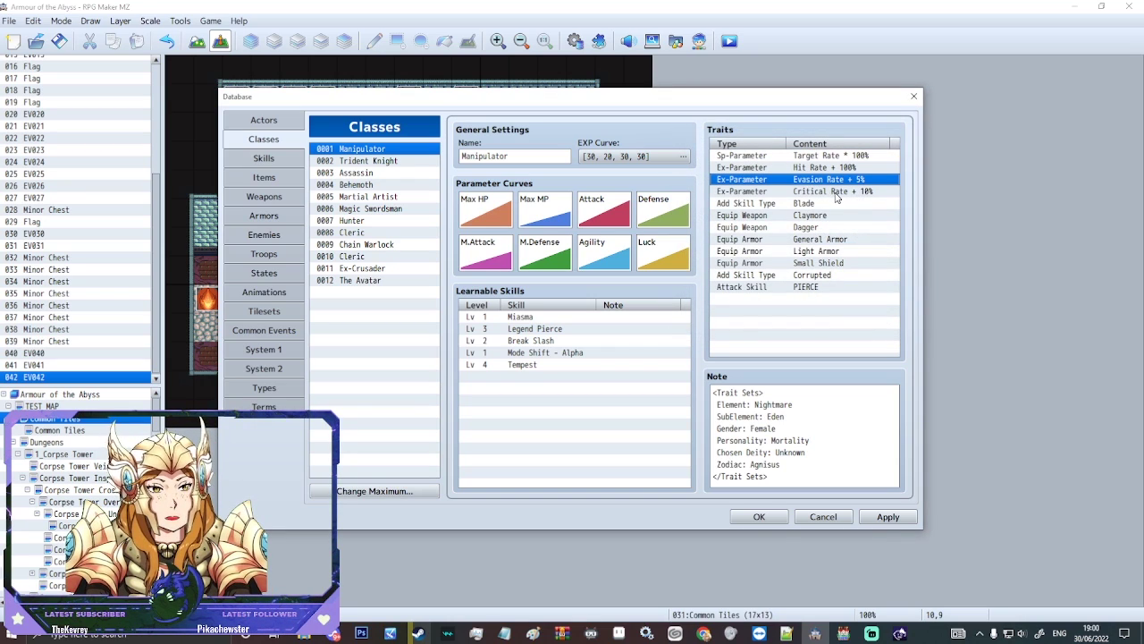
right_click(837, 193)
left_click(923, 200)
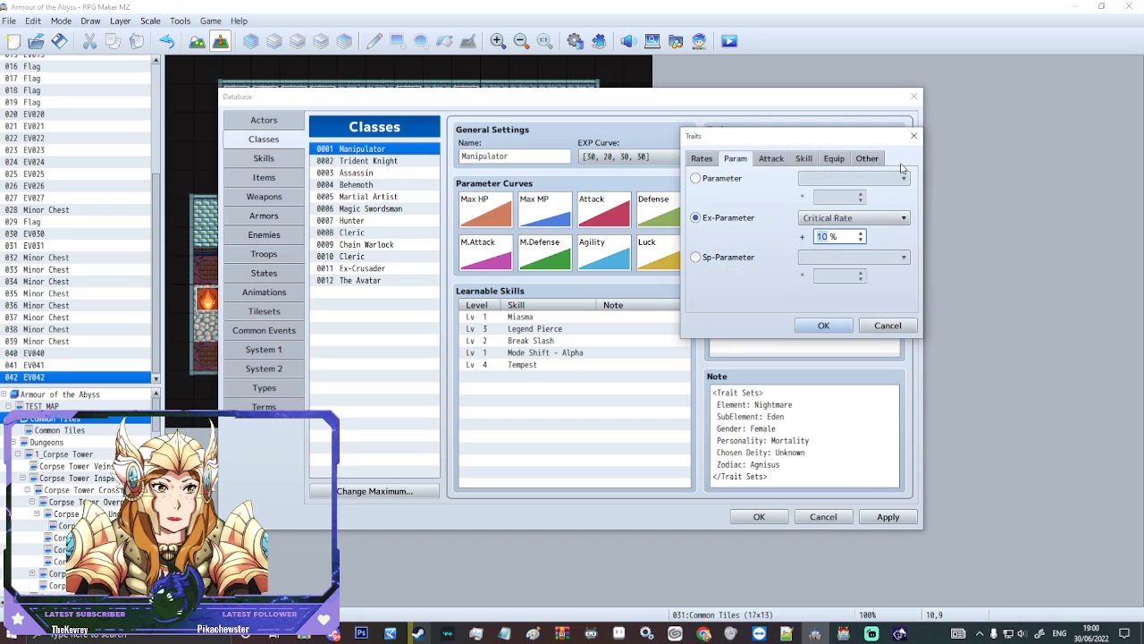
left_click(914, 136)
- Inspect the Sp-Parameter settings of the Manipulator's Target Rate trait
left_click(826, 155)
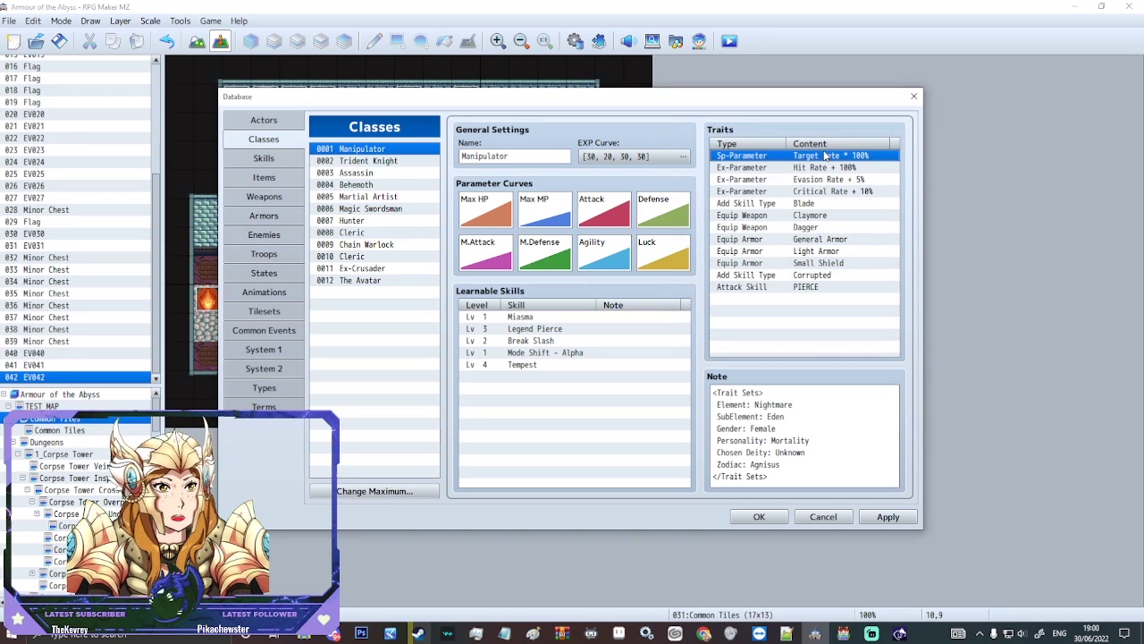
right_click(826, 156)
left_click(912, 163)
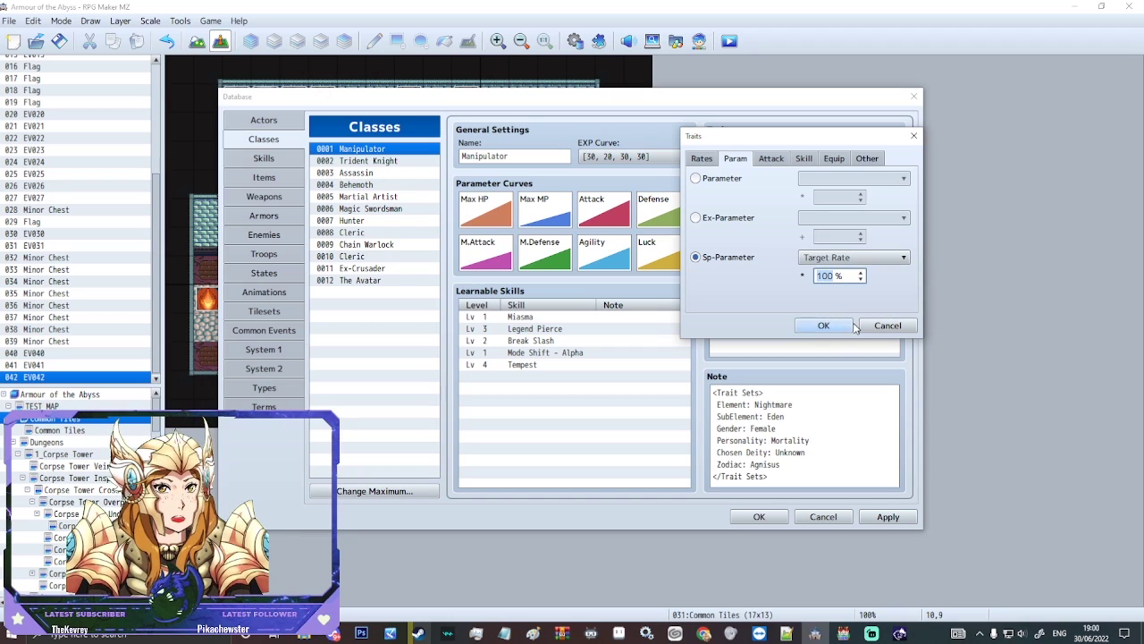
left_click(824, 326)
- Inspect the Add Skill Type settings of the Manipulator's Blade trait
left_click(773, 205)
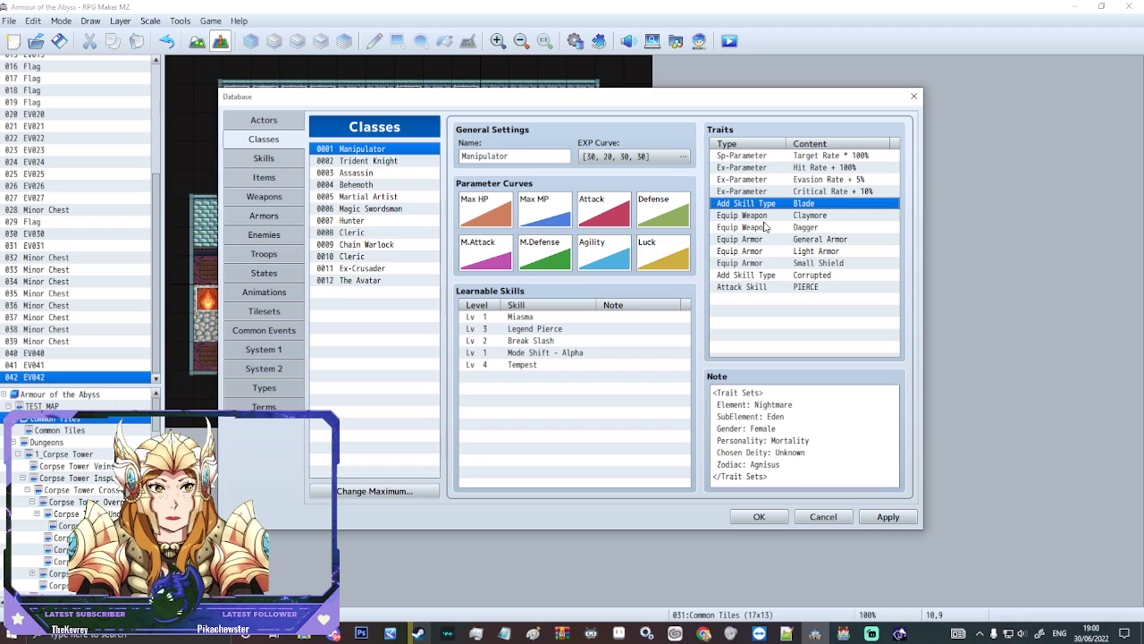
right_click(722, 207)
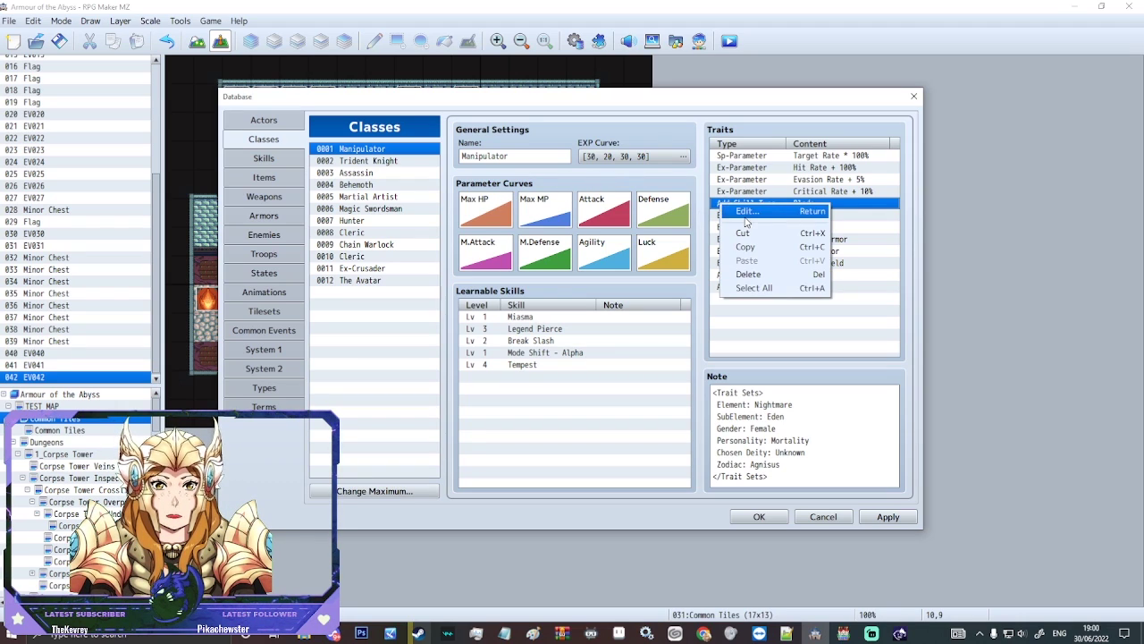
left_click(751, 220)
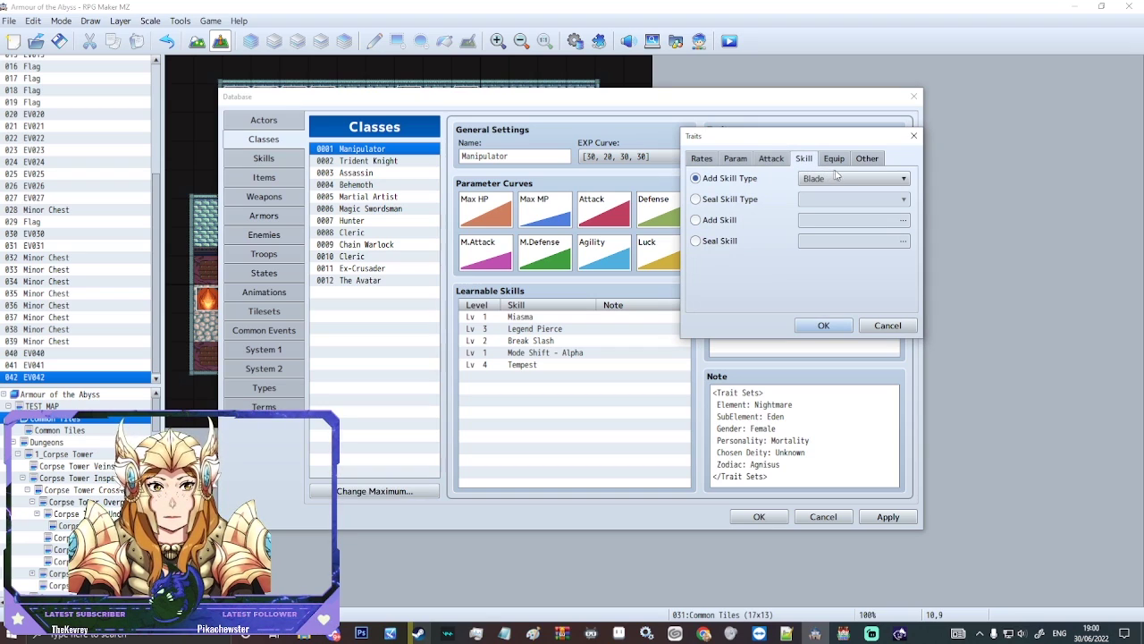
left_click(823, 325)
- Show the settings of the Miasma skill in the database's skill list
left_click(513, 330)
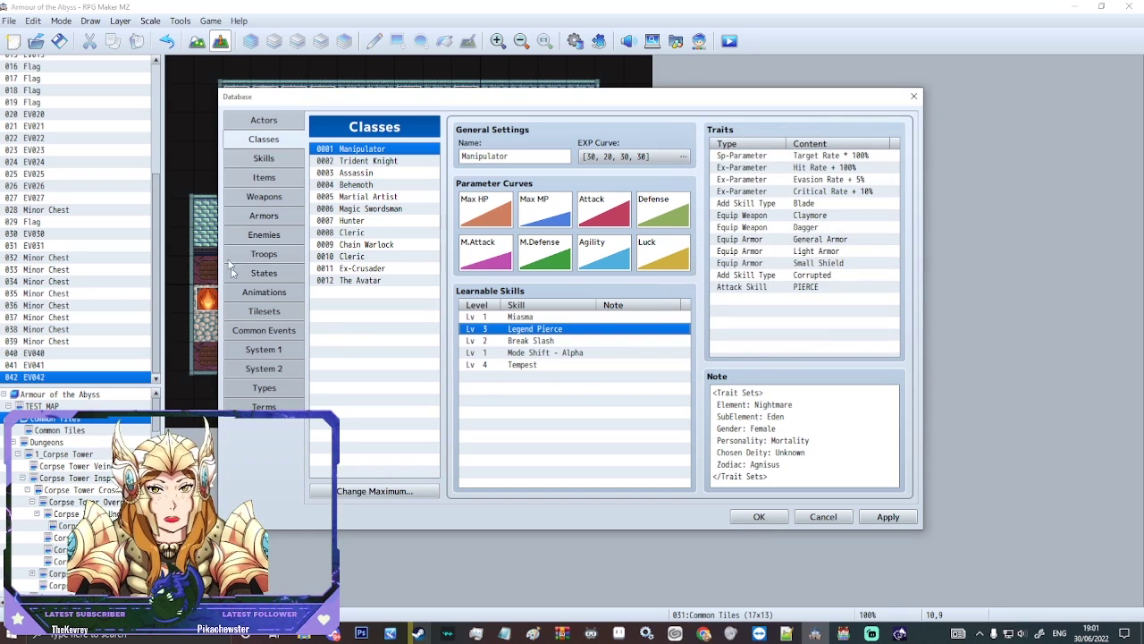
left_click(264, 157)
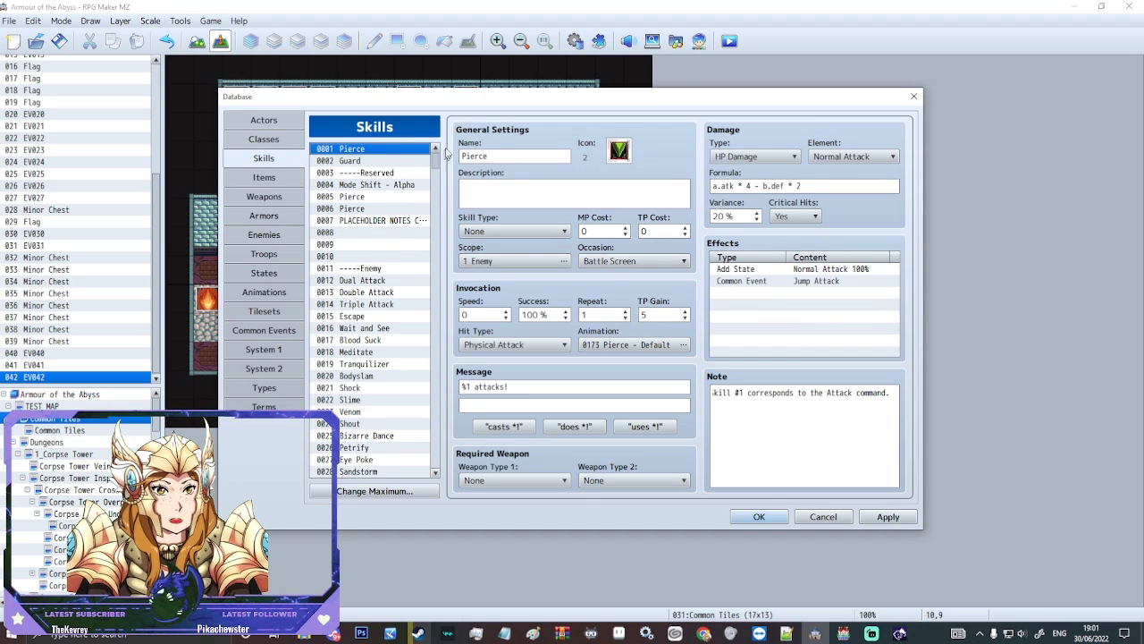
left_click_drag(436, 154, 430, 303)
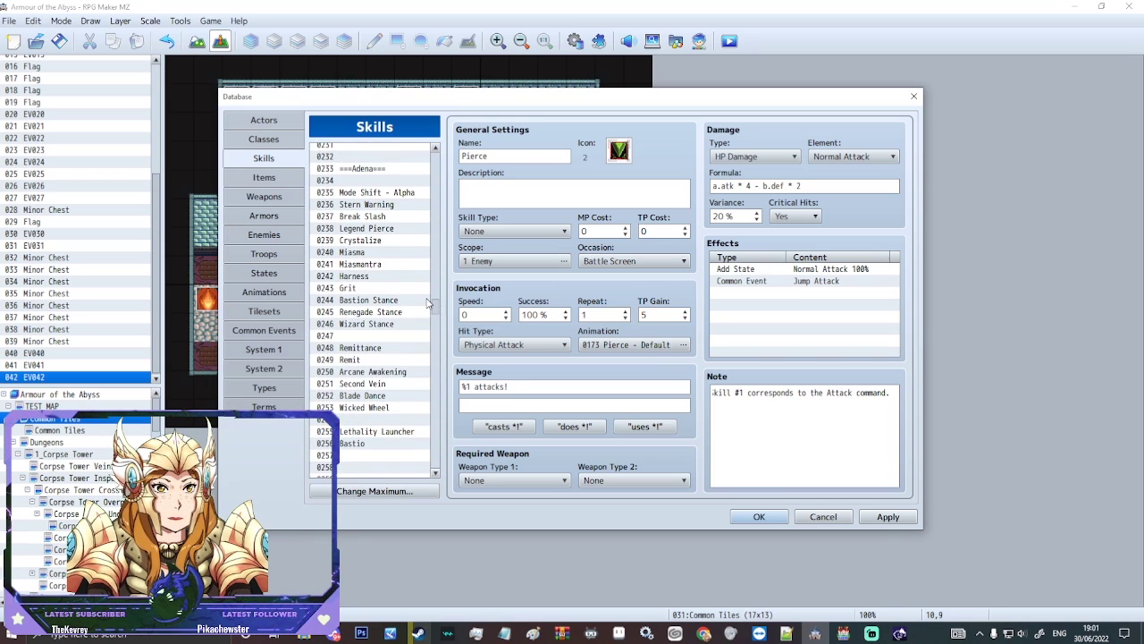
left_click(340, 254)
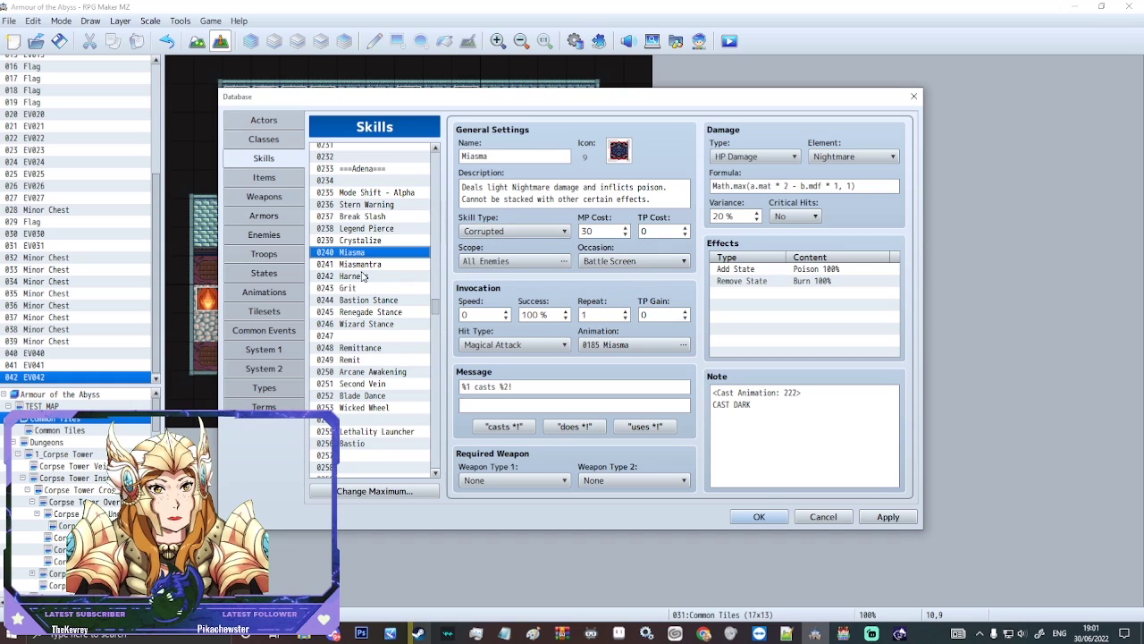
- Browse the skills between Bastion Stance and Break Slash, and check the skill type options for Break Slash
key("Down")
key("Down")
key("Down")
key("Down")
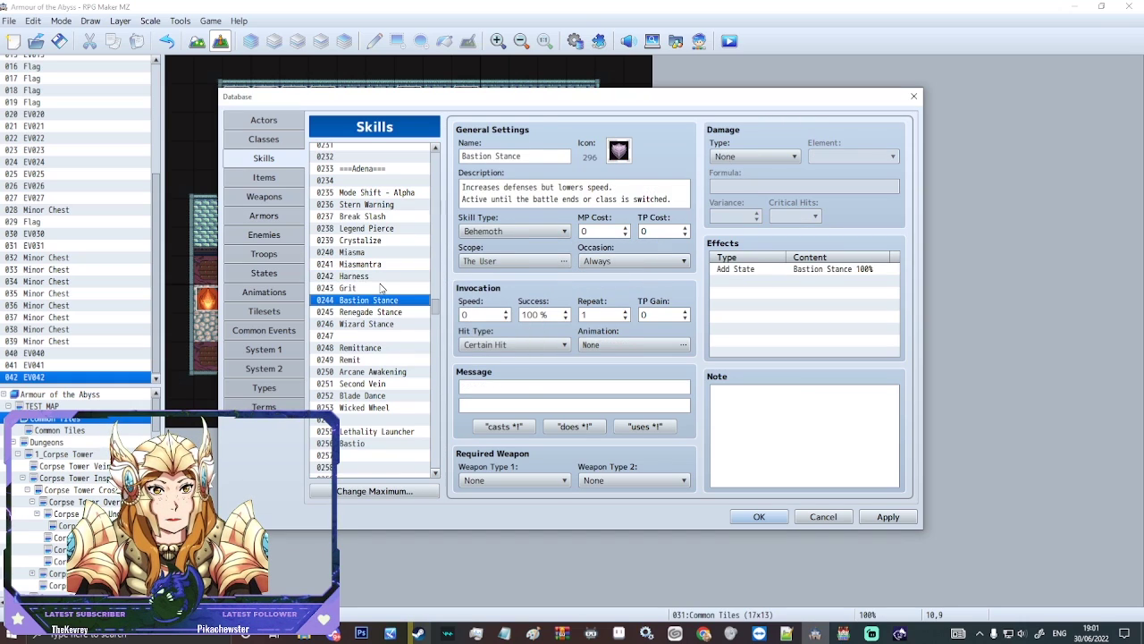
key("Up")
key("Up")
key("Up")
key("Up")
key("Up")
key("Up")
key("Up")
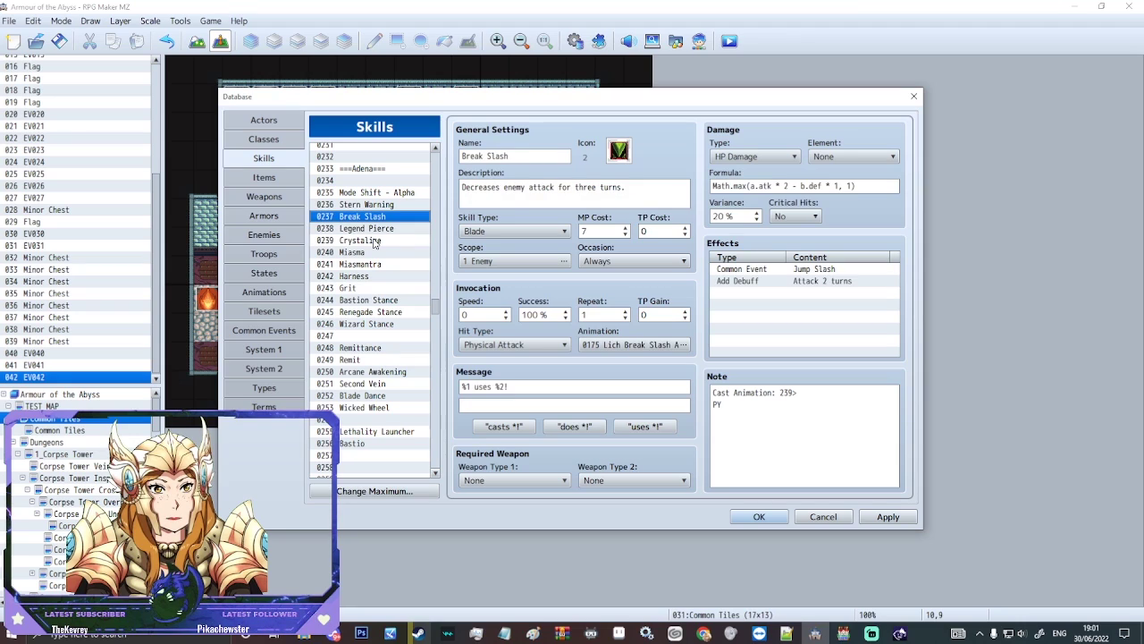
left_click(480, 231)
left_click(481, 234)
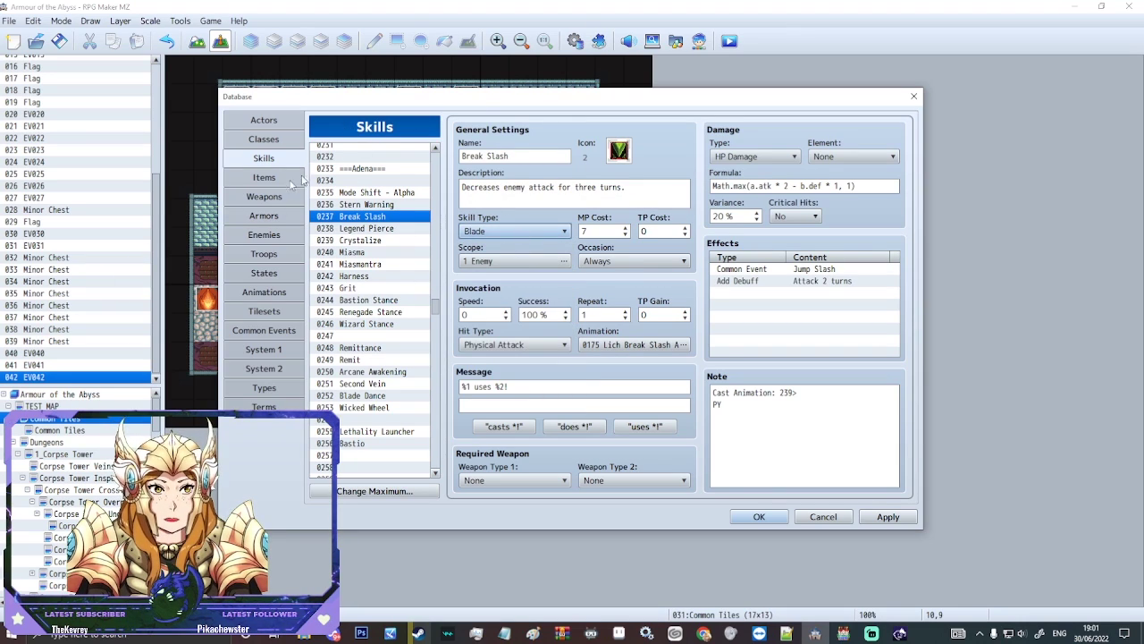
- Return to the Manipulator class and inspect the Equip Weapon settings of its Claymore trait
left_click(264, 140)
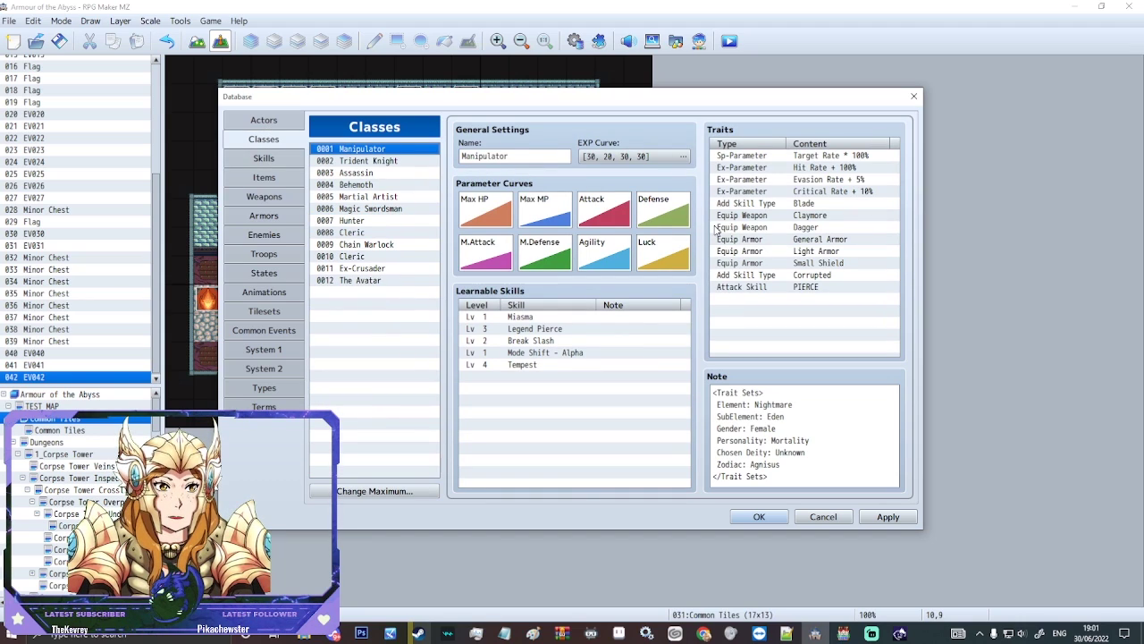
left_click(782, 204)
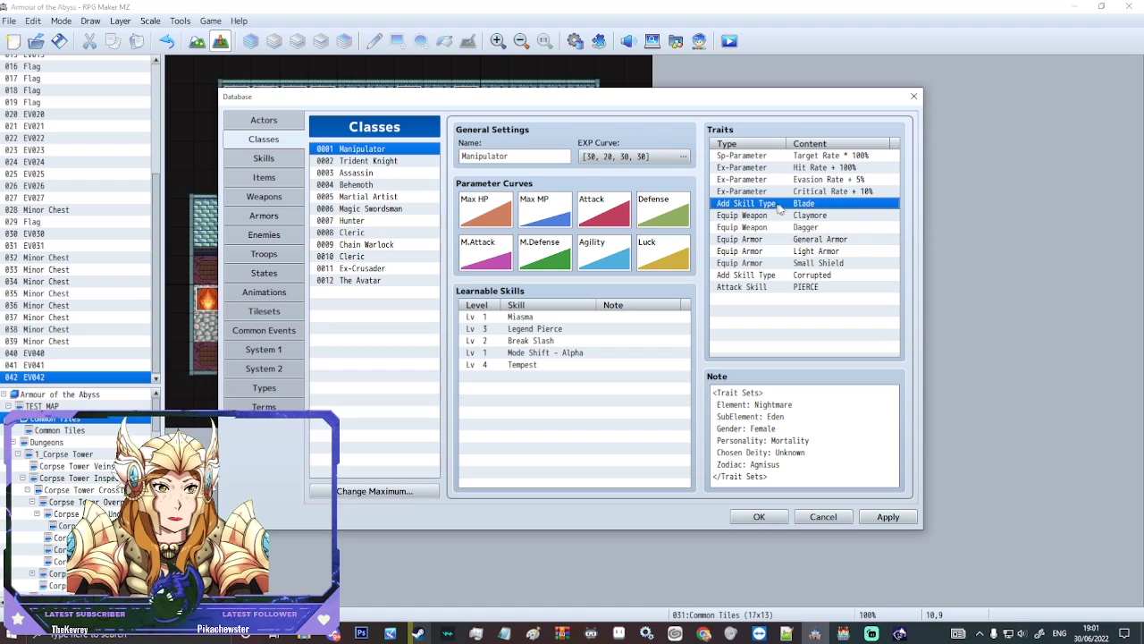
left_click(803, 216)
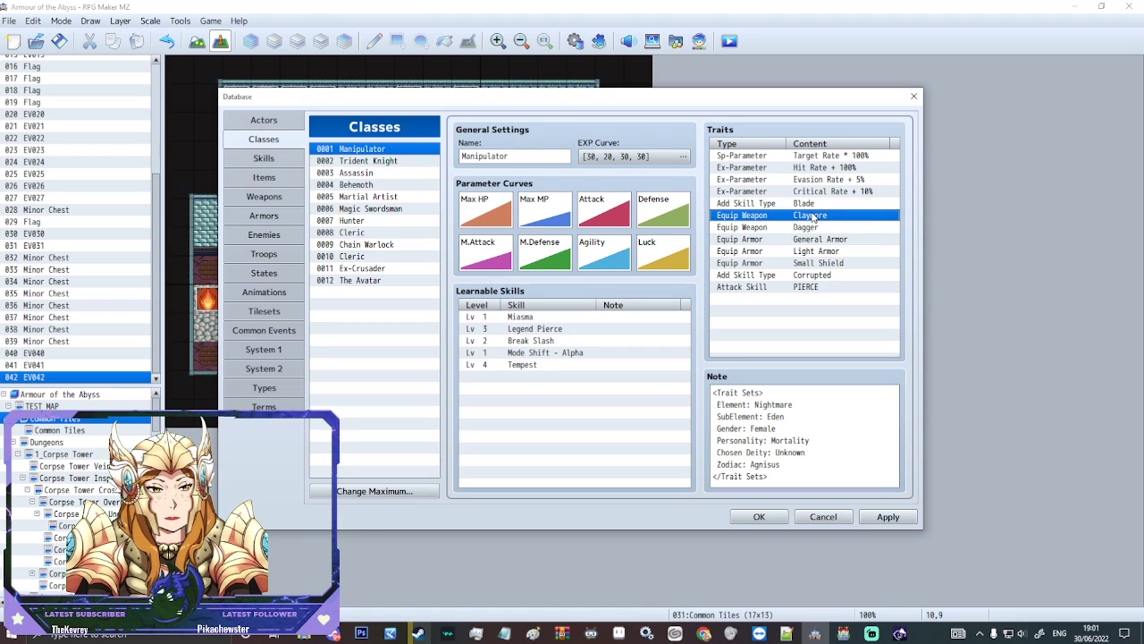
right_click(813, 217)
left_click(829, 221)
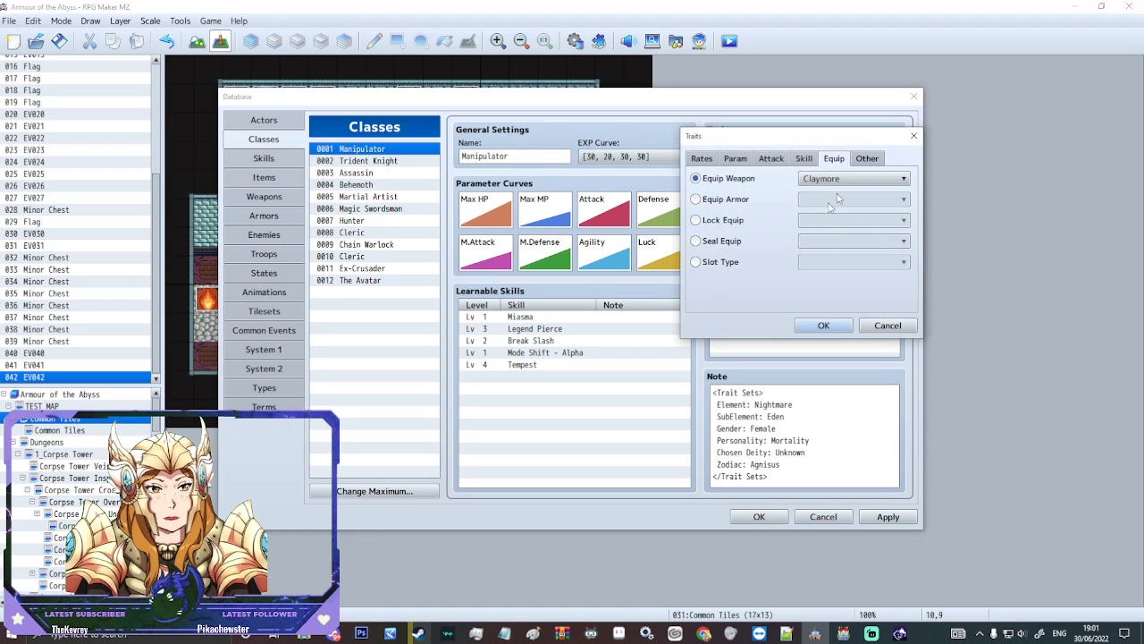
left_click(914, 136)
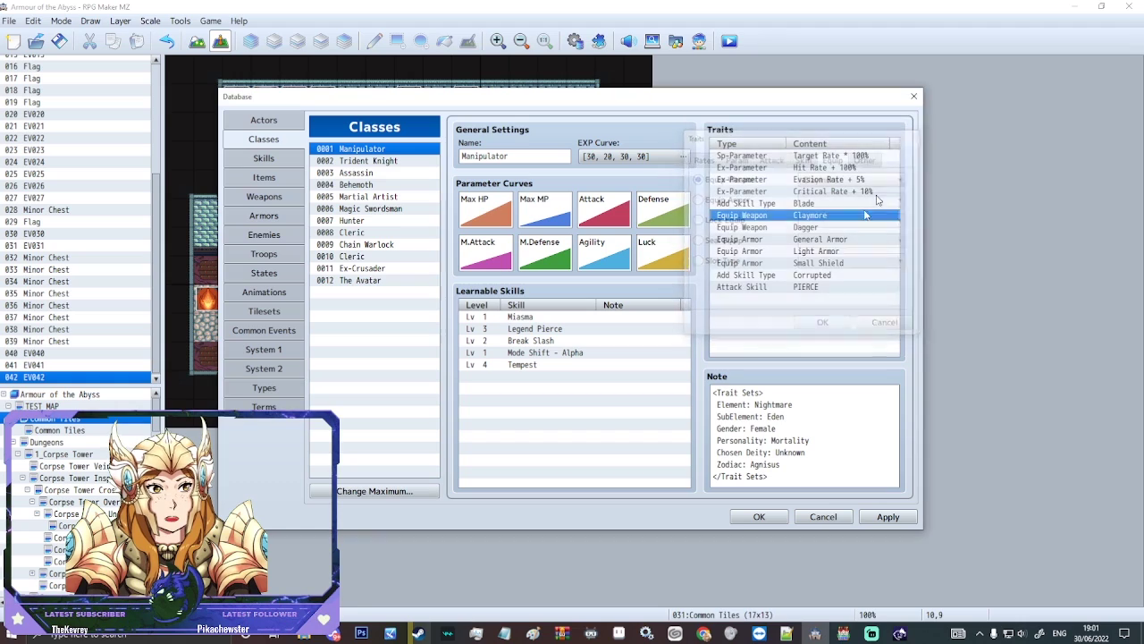
- Delete the Equip Weapon trait for Dagger from the Manipulator's traits
left_click(810, 228)
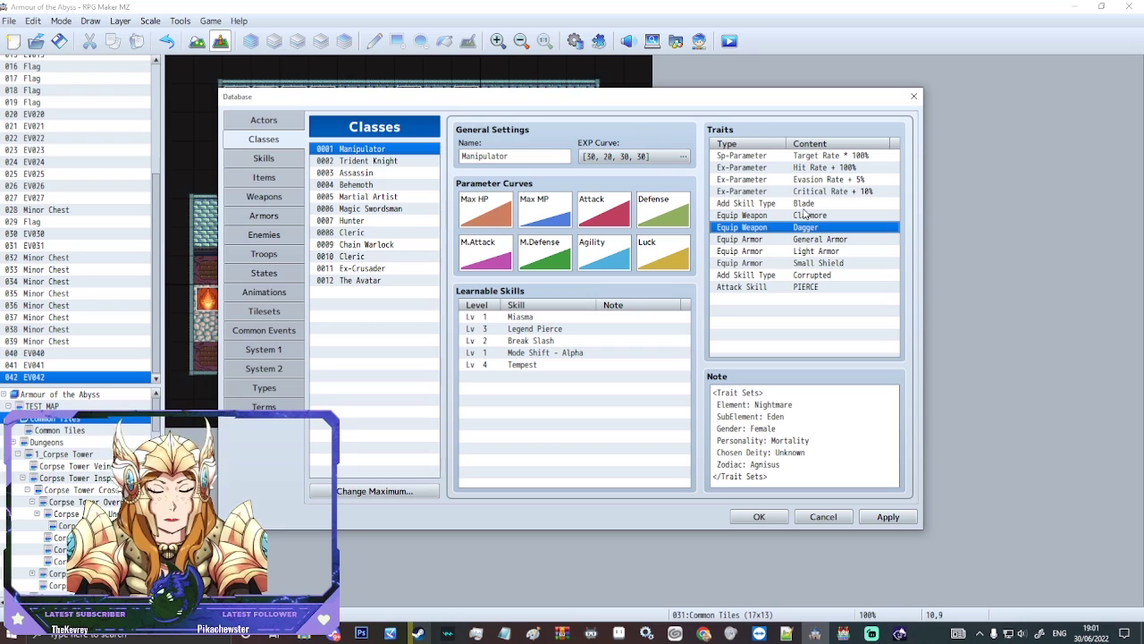
key("Delete")
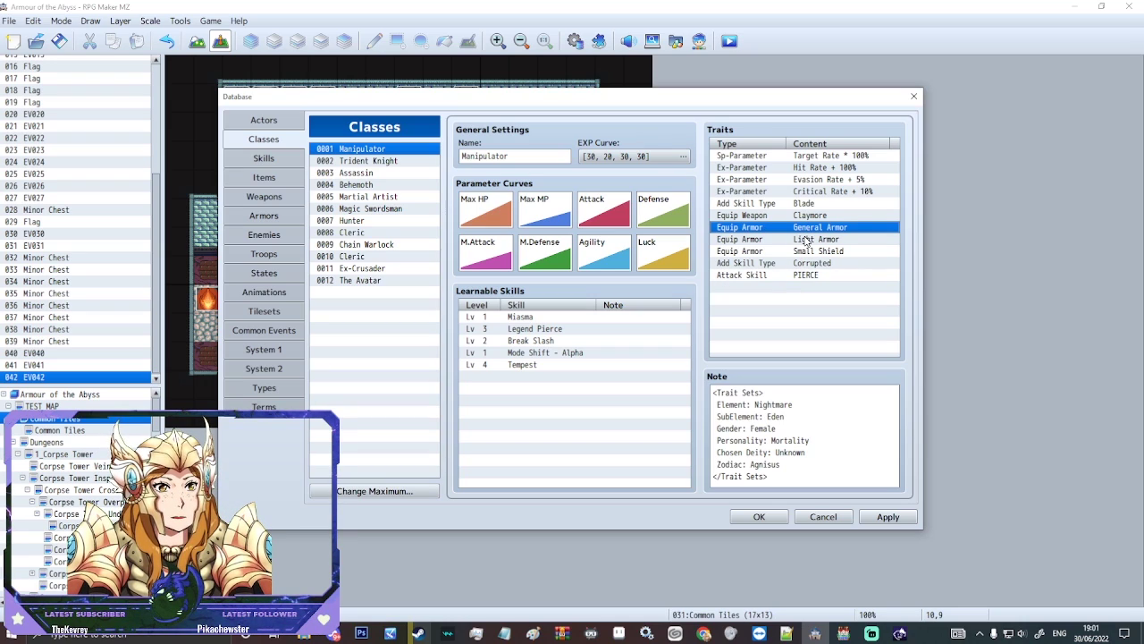
right_click(778, 233)
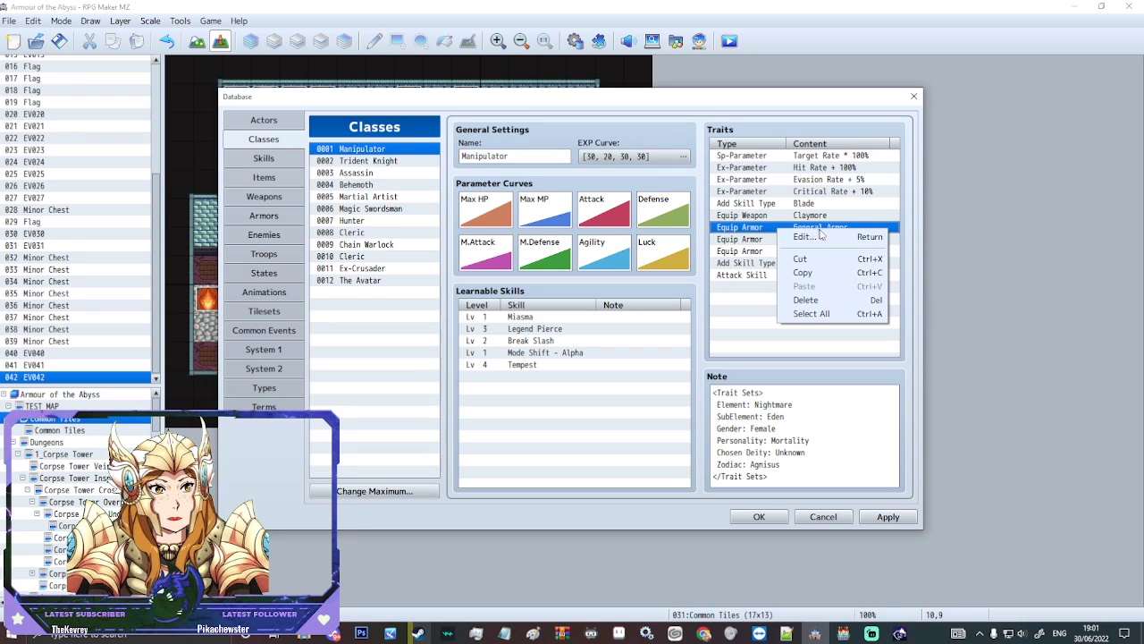
left_click(810, 218)
- Go through the Manipulator's remaining Equip Armor, Corrupted skill type and Attack Skill traits
left_click(830, 227)
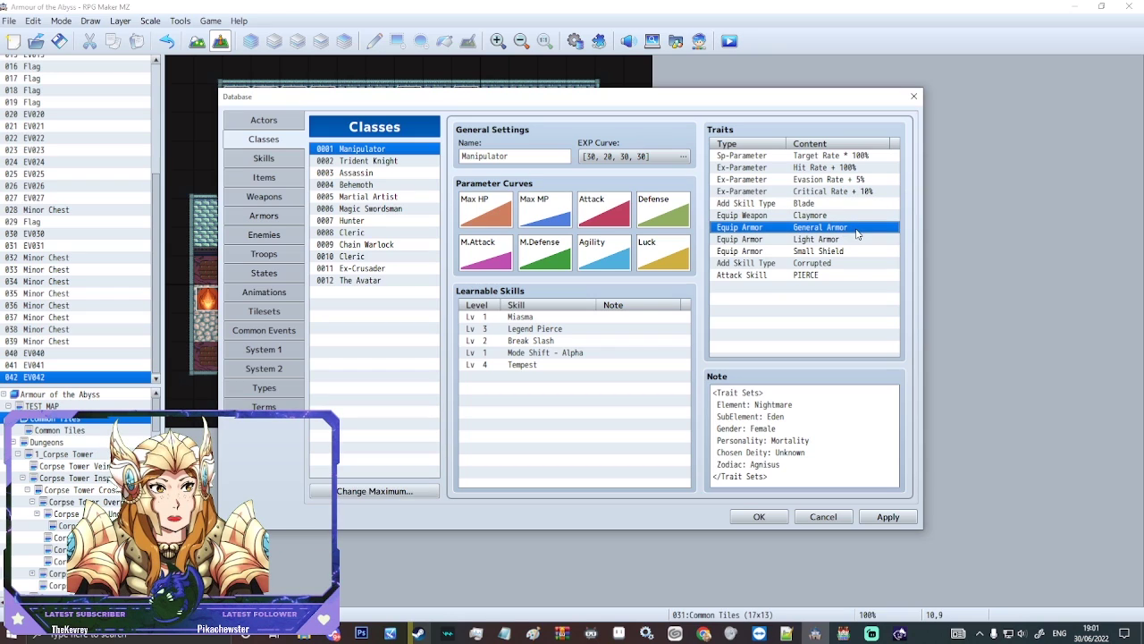
left_click(858, 251)
left_click(849, 274)
left_click(824, 262)
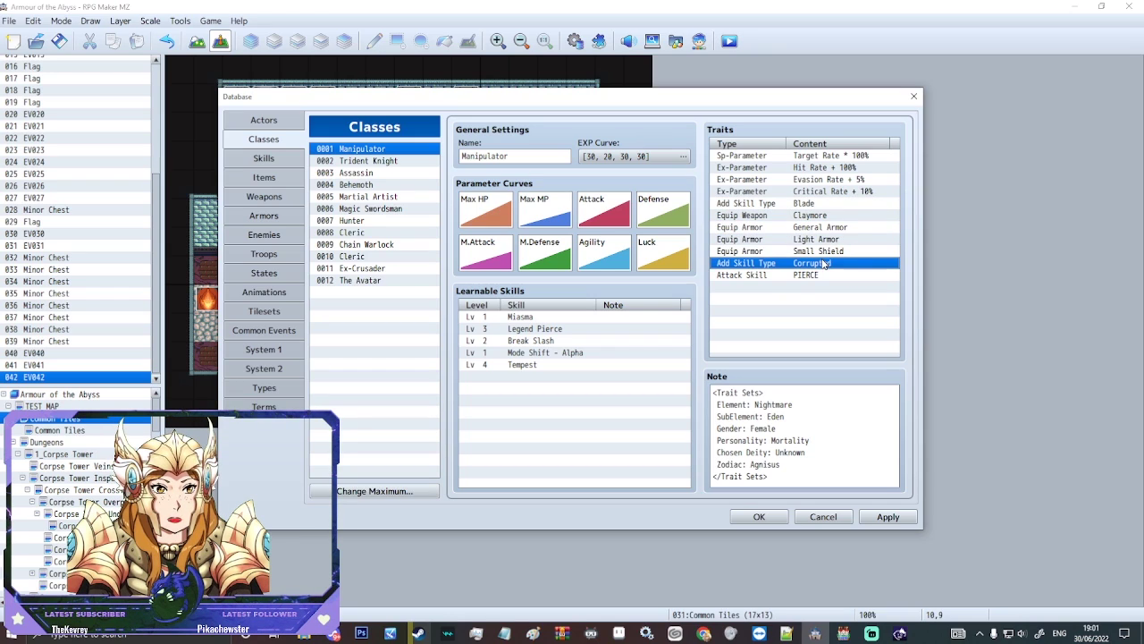
key("Up")
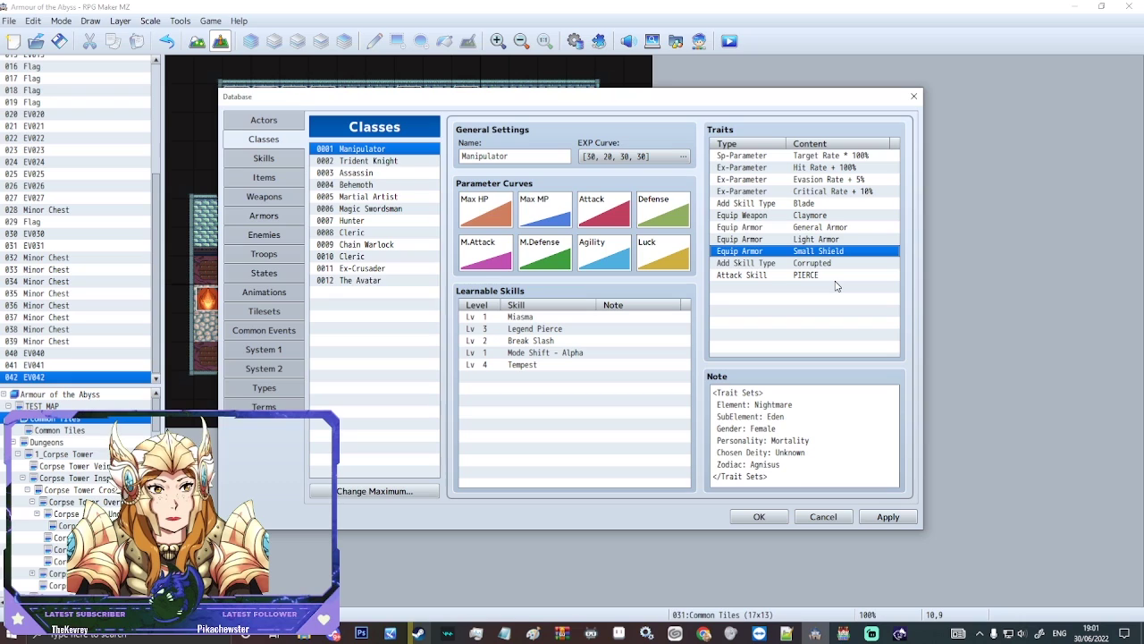
left_click(819, 265)
key("Down")
key("Down")
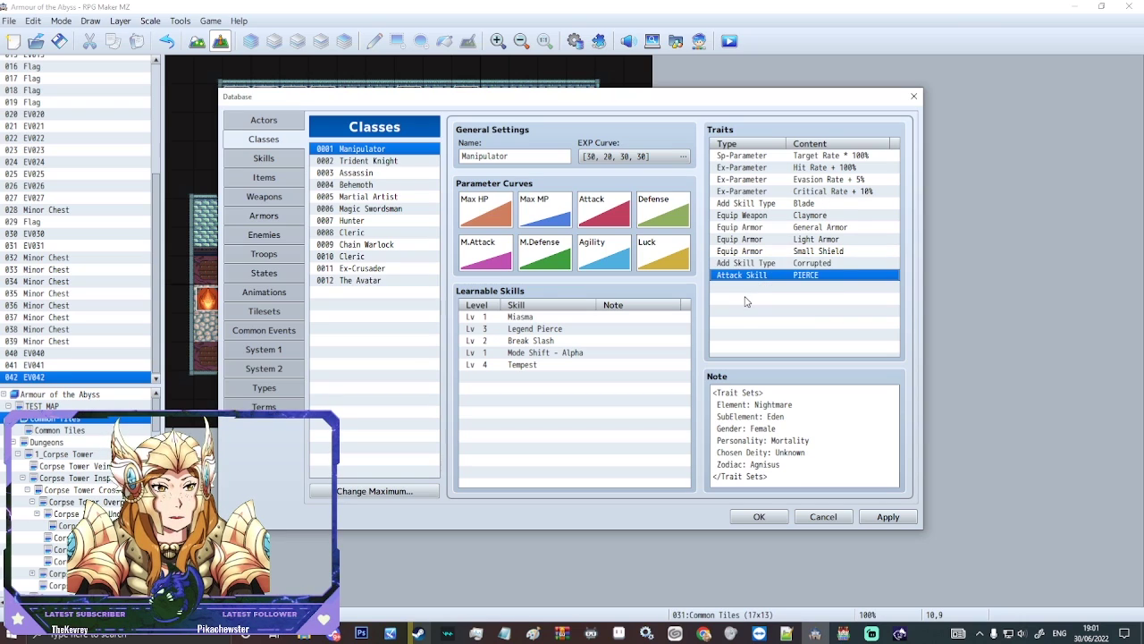
- Inspect the skill selection of the Manipulator's PIERCE Attack Skill trait without changing it
left_click(809, 274)
right_click(830, 279)
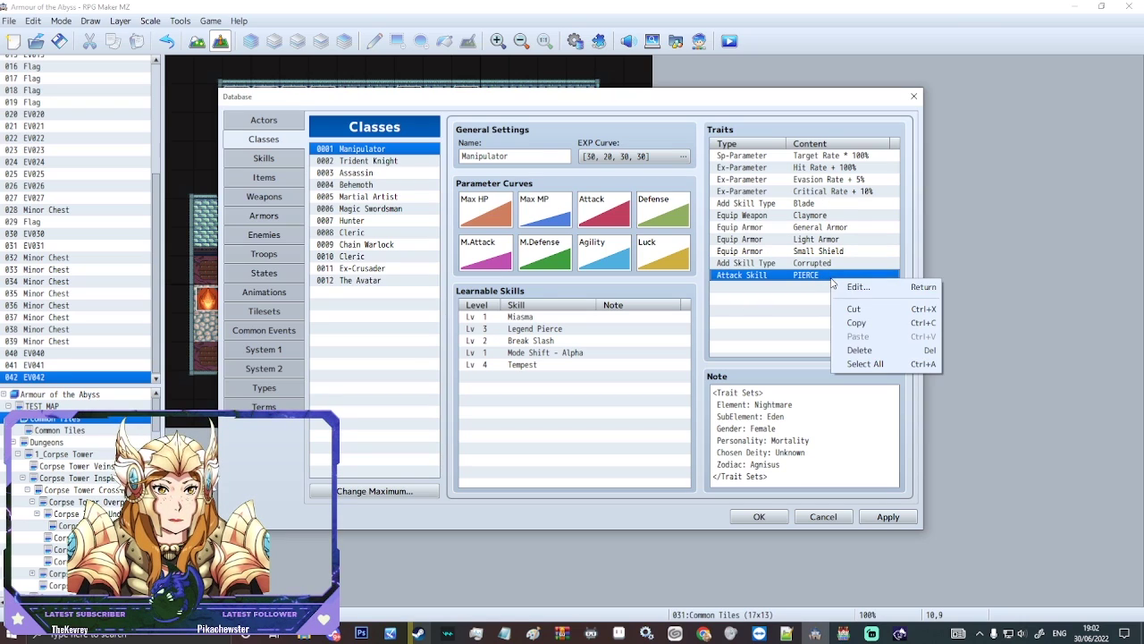
left_click(845, 285)
left_click(834, 281)
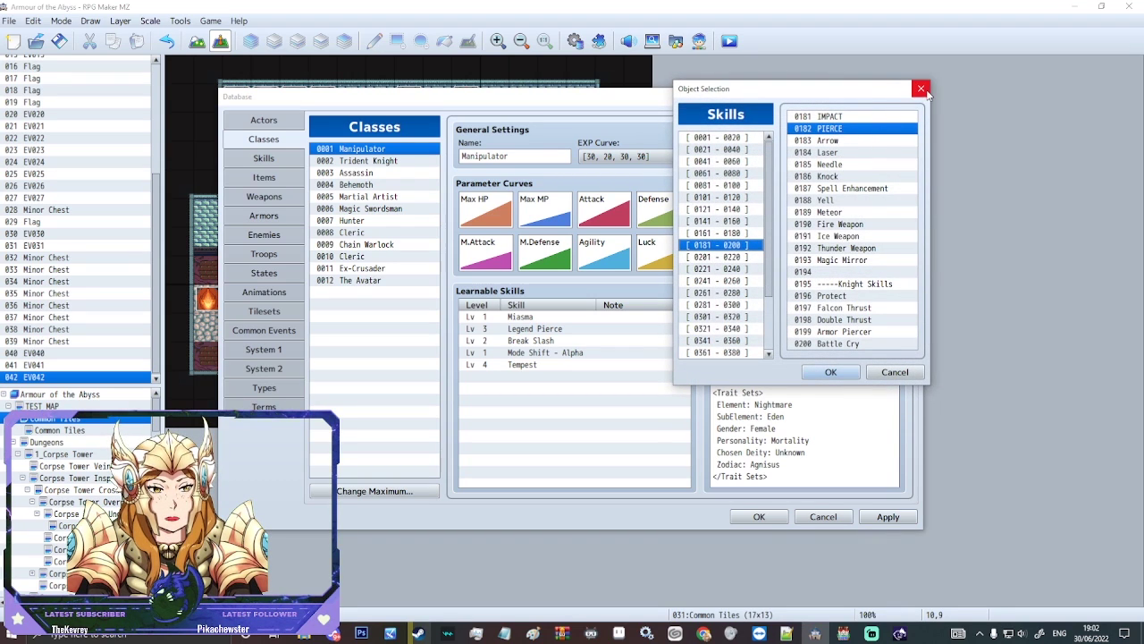
left_click(920, 89)
left_click(824, 325)
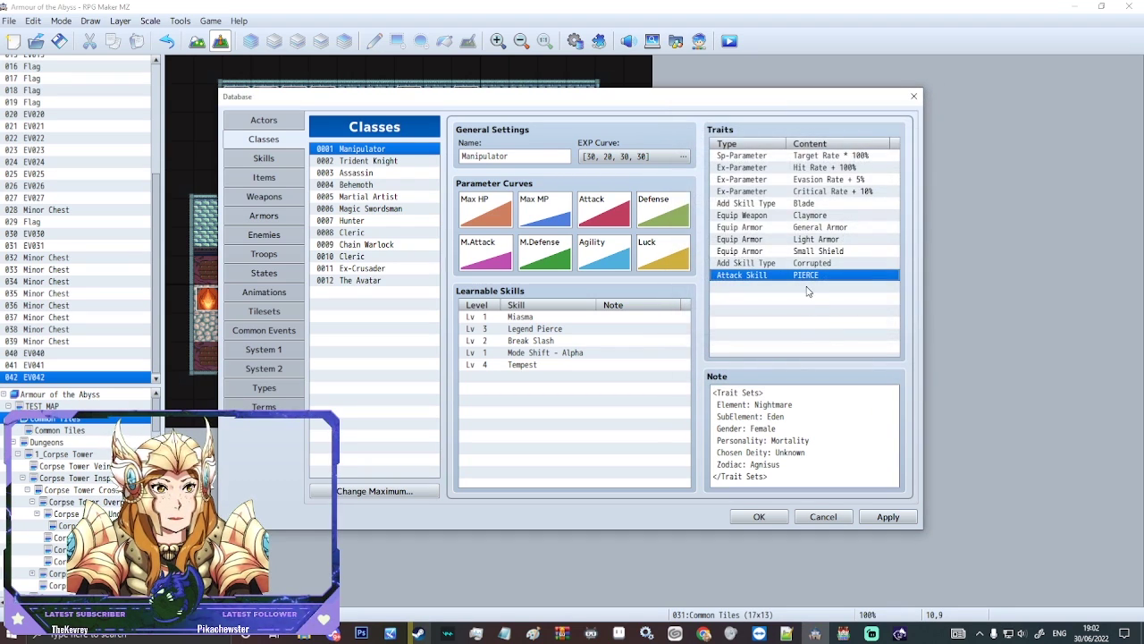
- Start a new trait for the Manipulator and examine the Element Rate and Debuff Rate options
double_click(809, 290)
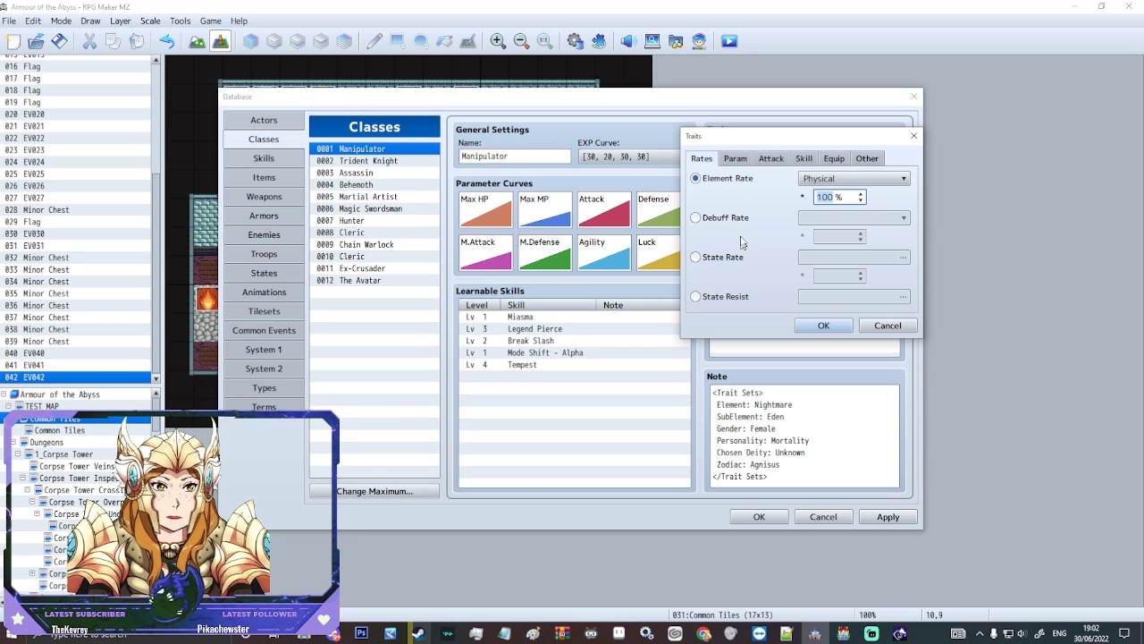
left_click(852, 181)
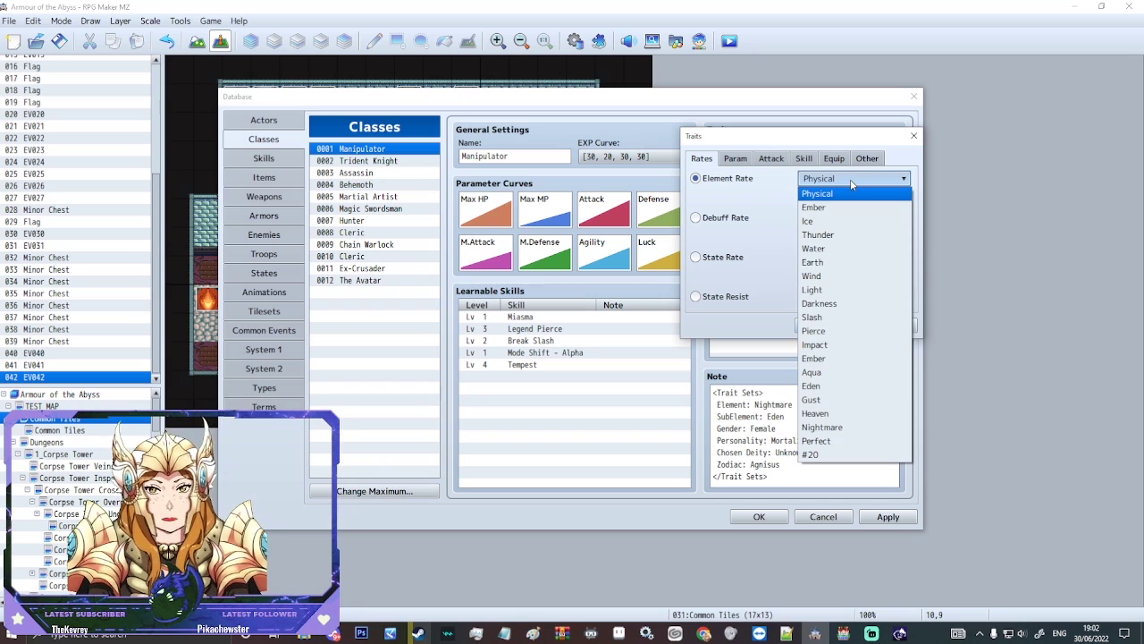
left_click(851, 179)
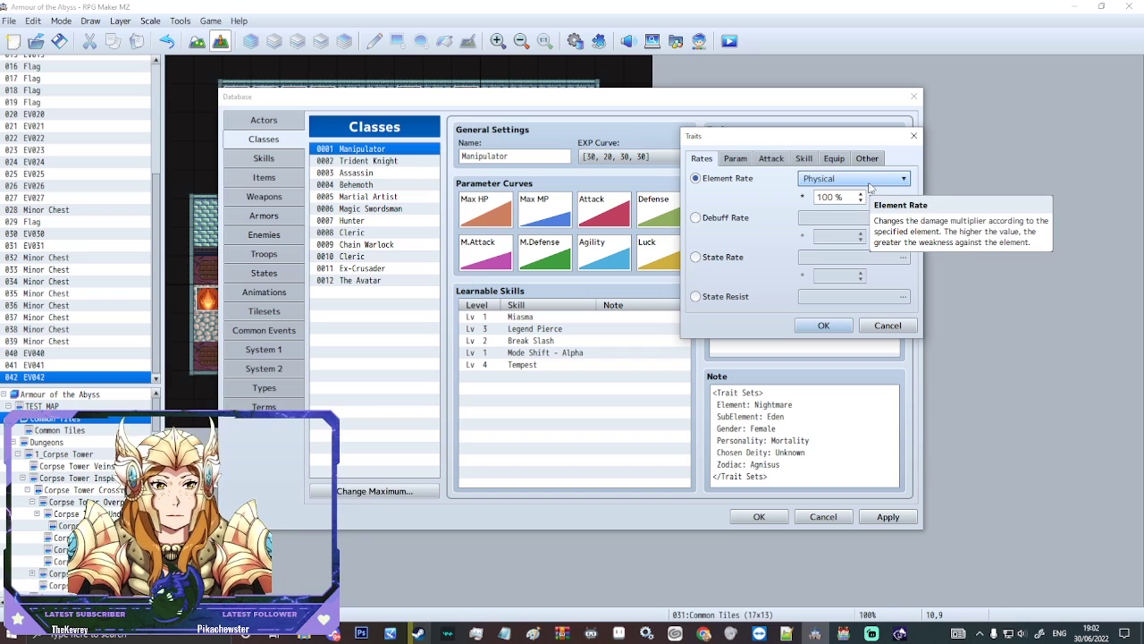
left_click(736, 223)
left_click(818, 219)
left_click(815, 233)
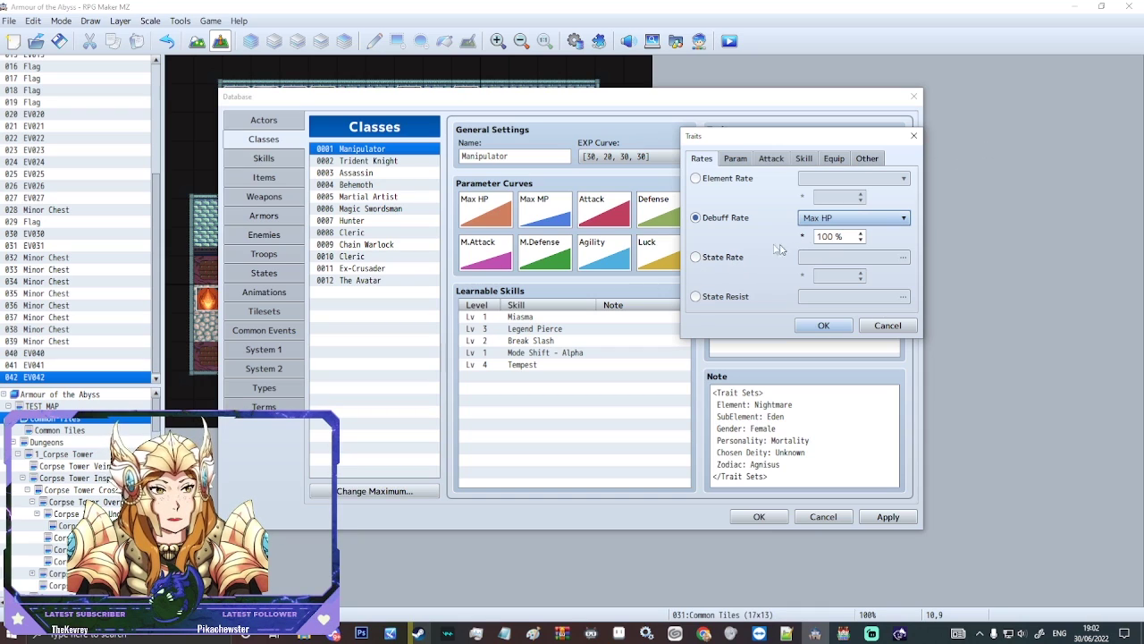
- Examine the State Rate option with its list of states, and the State Resist option for the new trait
left_click(711, 258)
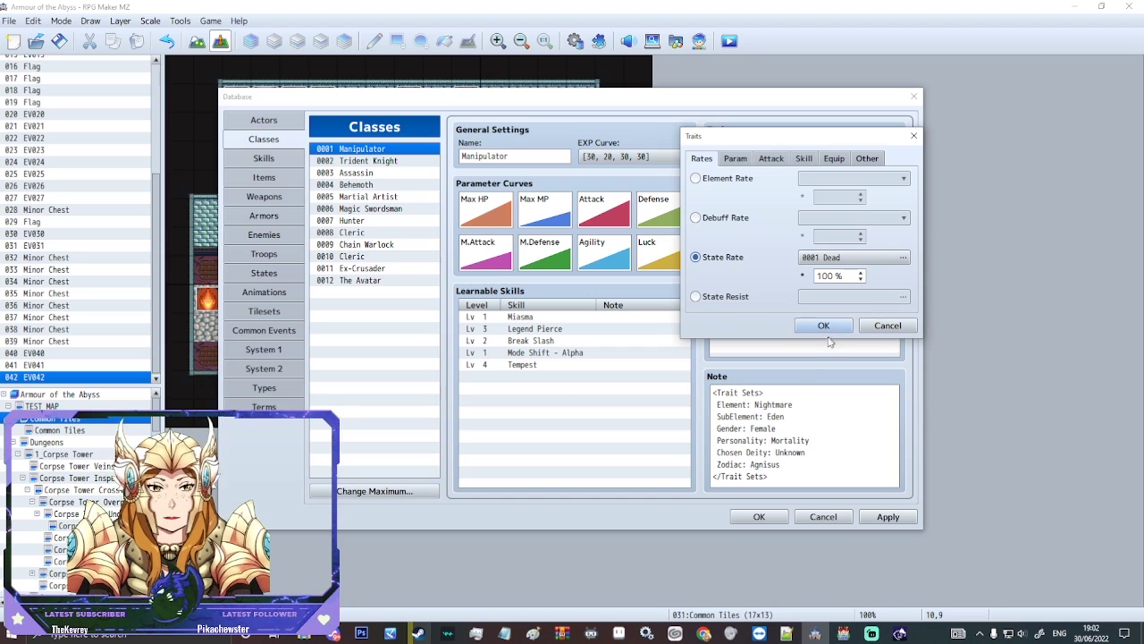
left_click(819, 257)
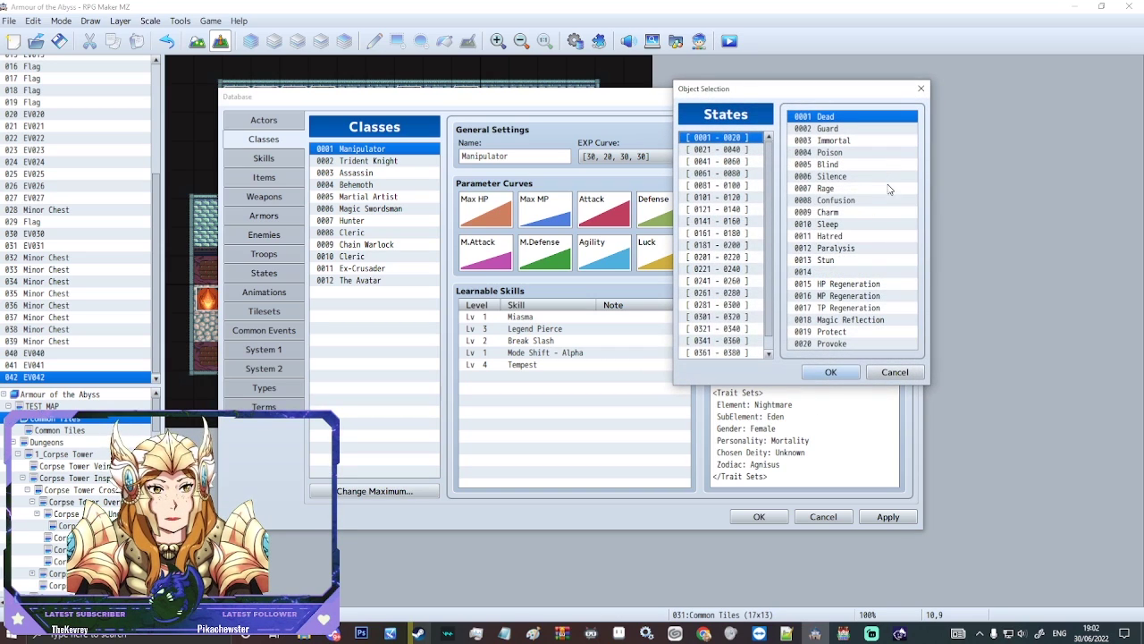
left_click(920, 88)
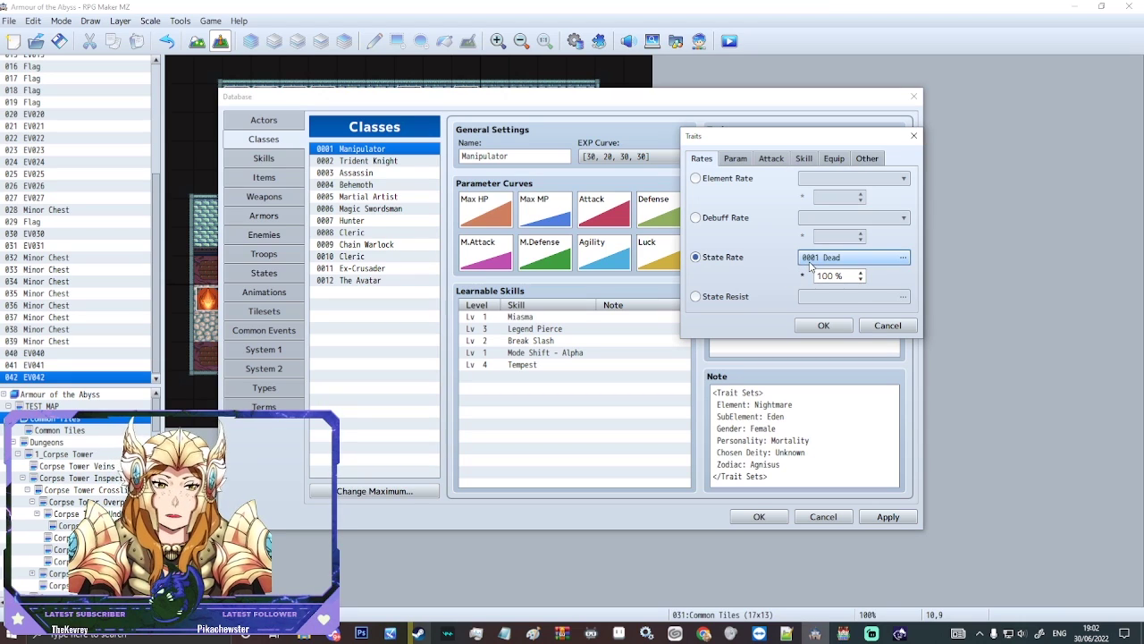
left_click(749, 298)
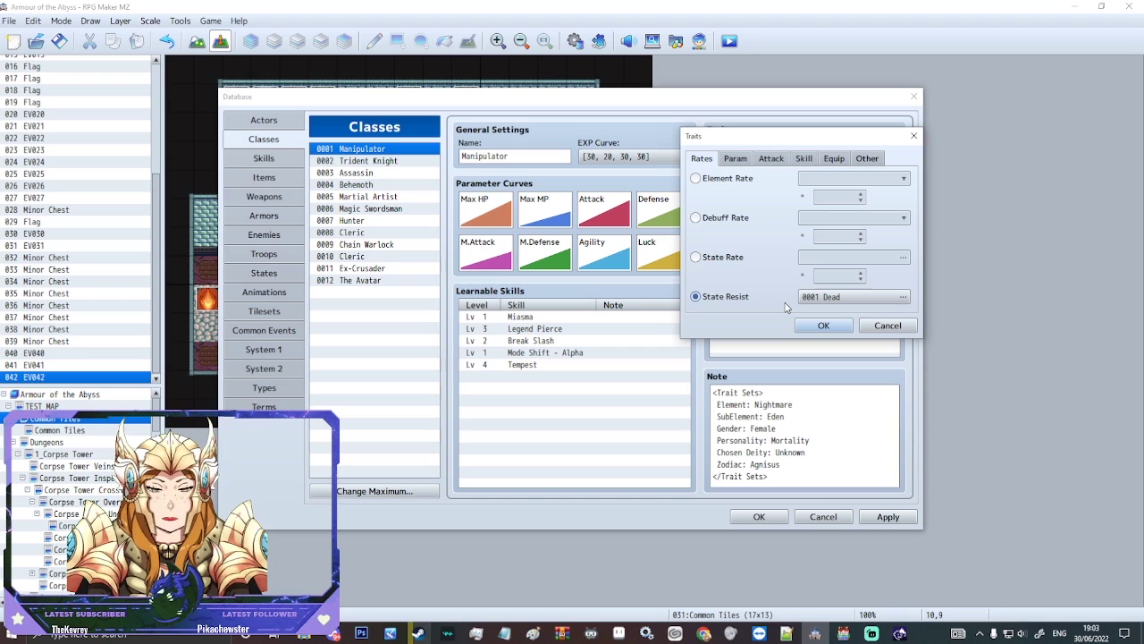
- Examine the basic Parameter options available for the new trait
left_click(741, 158)
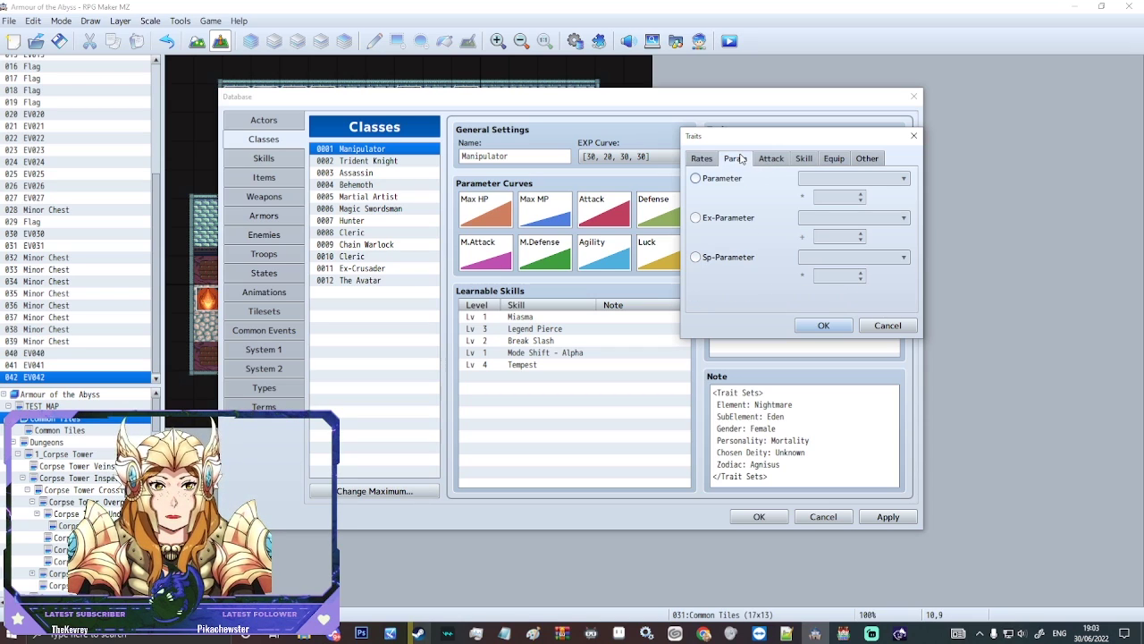
left_click(696, 178)
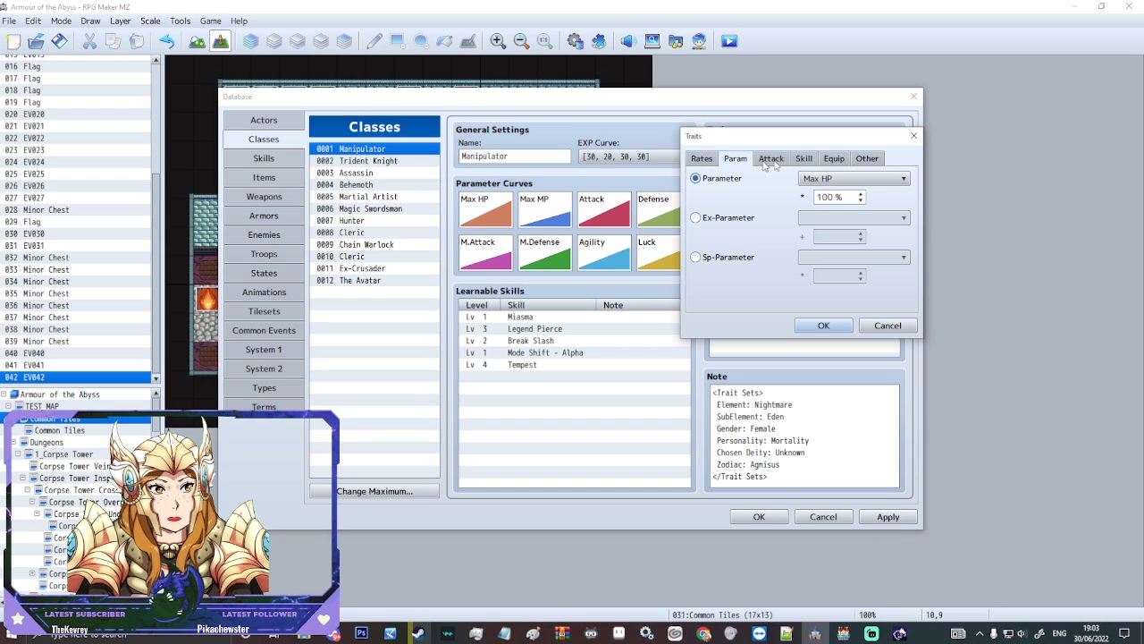
left_click(809, 179)
left_click(751, 249)
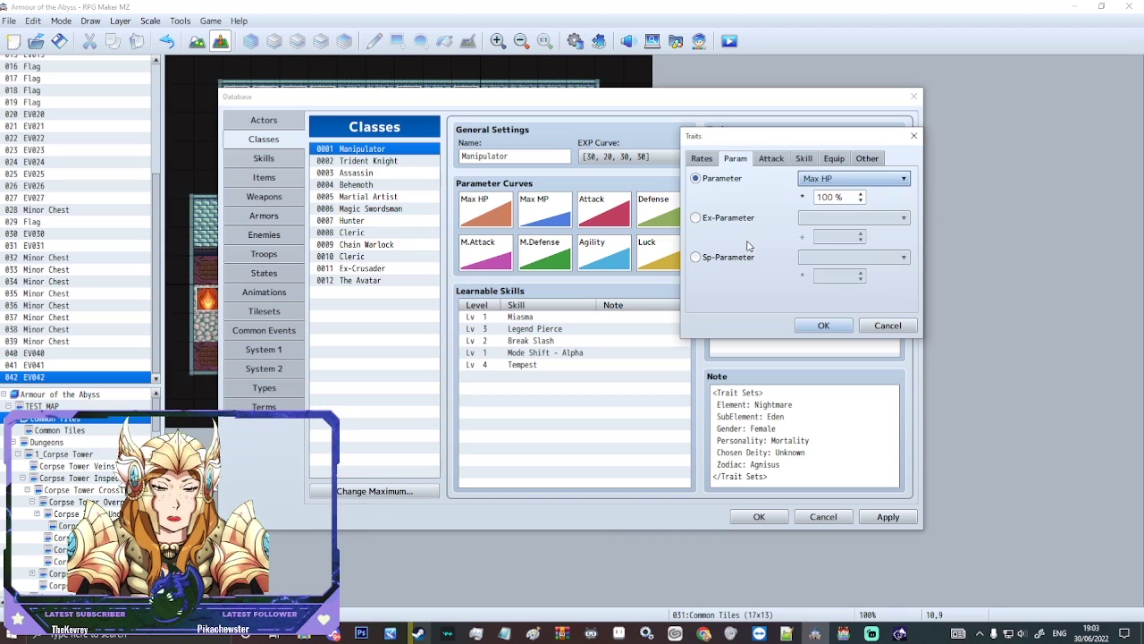
- Review the new trait's Ex-Parameter options, picking HP Regeneration, and its Sp-Parameter options
left_click(724, 220)
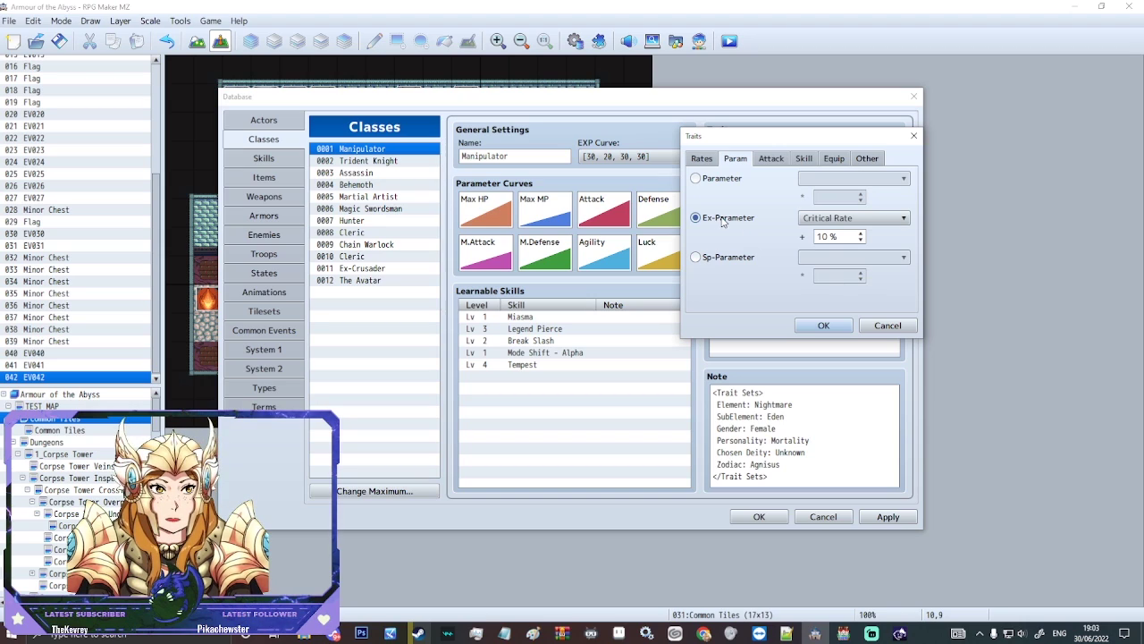
left_click(836, 218)
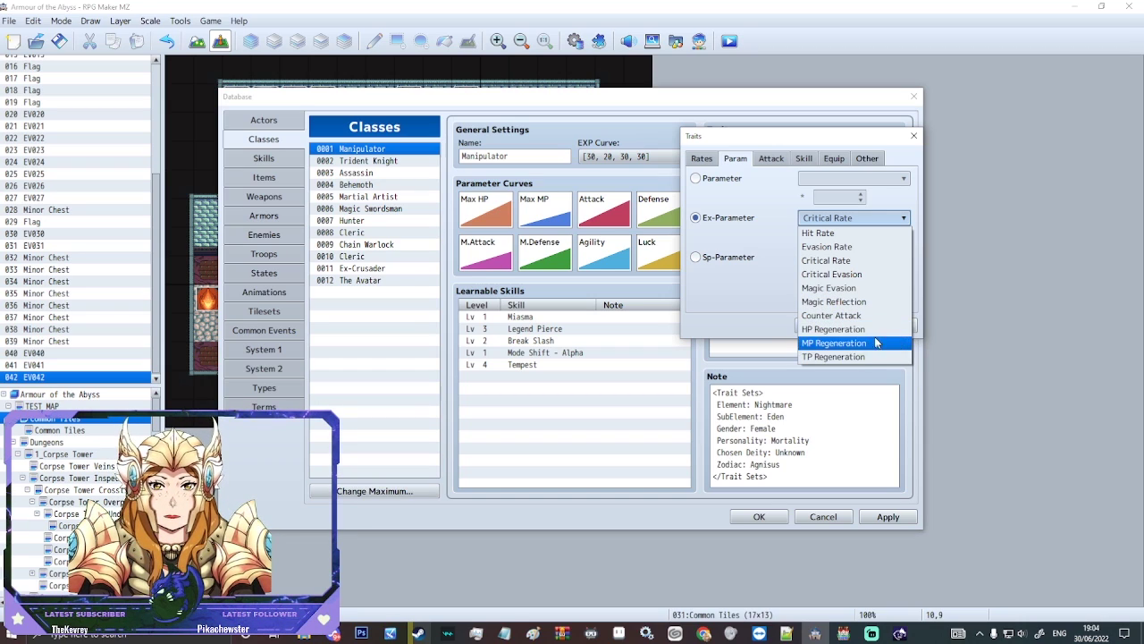
left_click(859, 329)
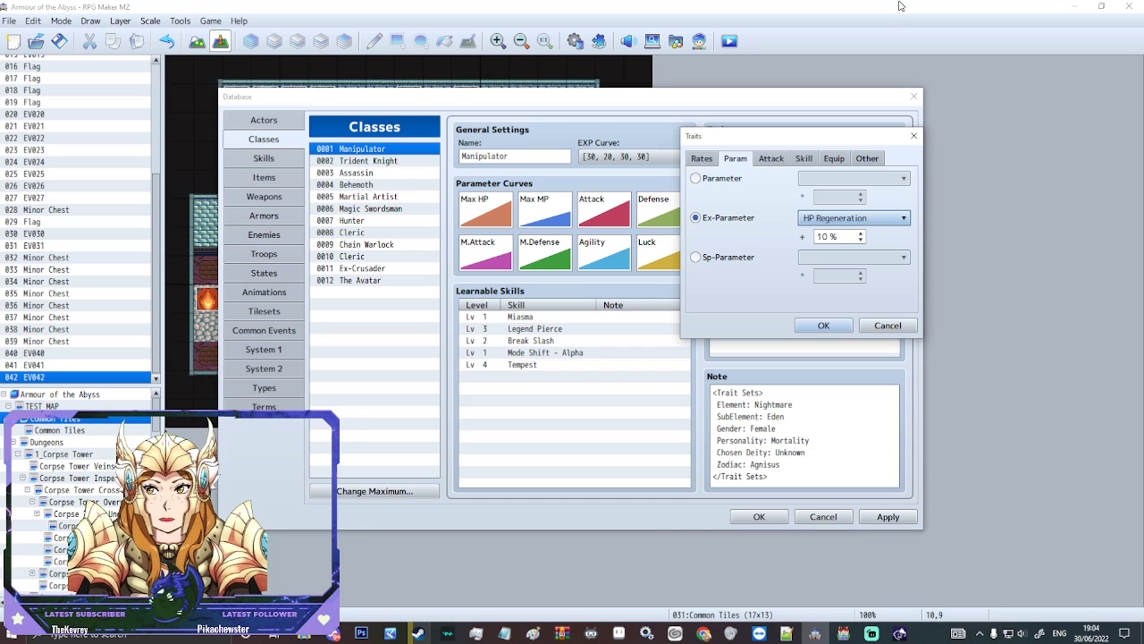
left_click(697, 257)
left_click(863, 257)
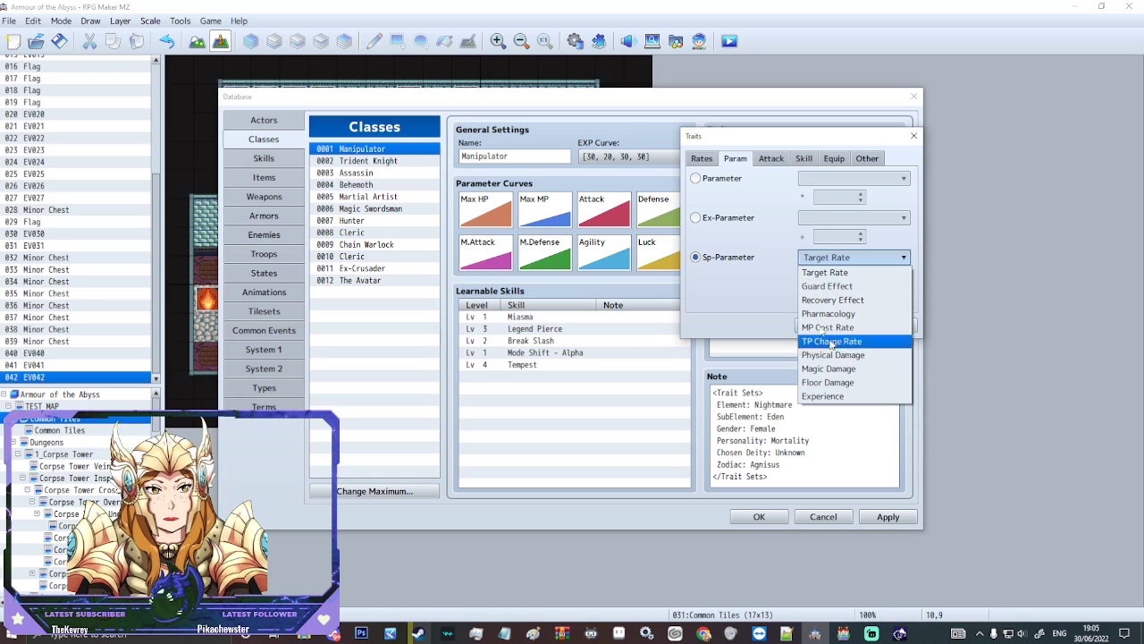
left_click(782, 205)
- Examine the Attack Element option with its elements and the Attack State option with its list of states for the new trait
left_click(773, 158)
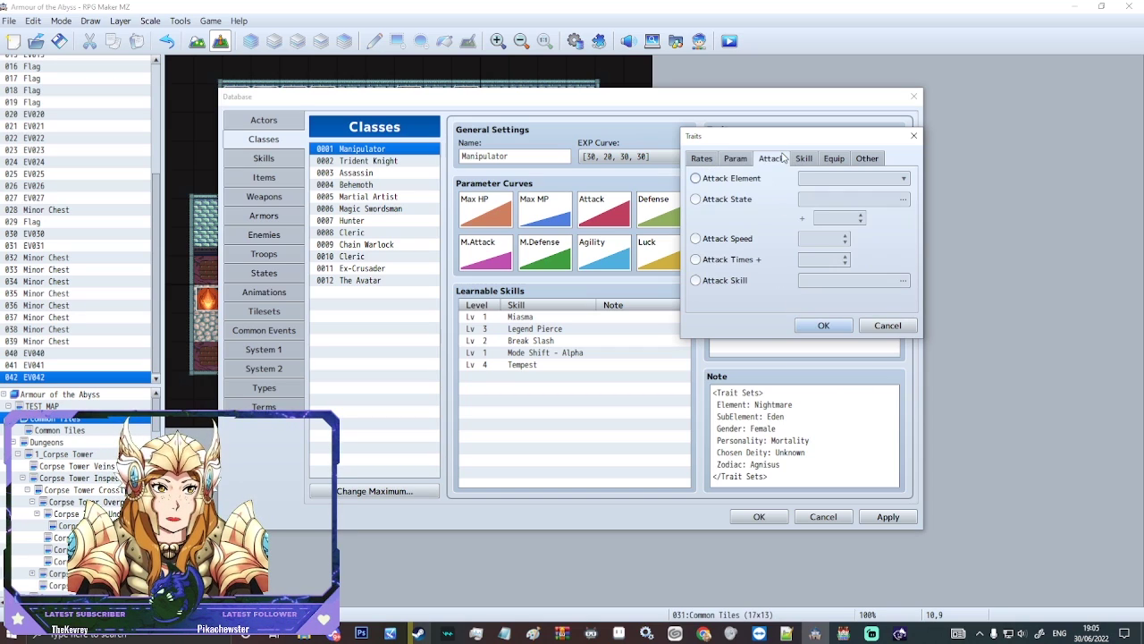
left_click(742, 179)
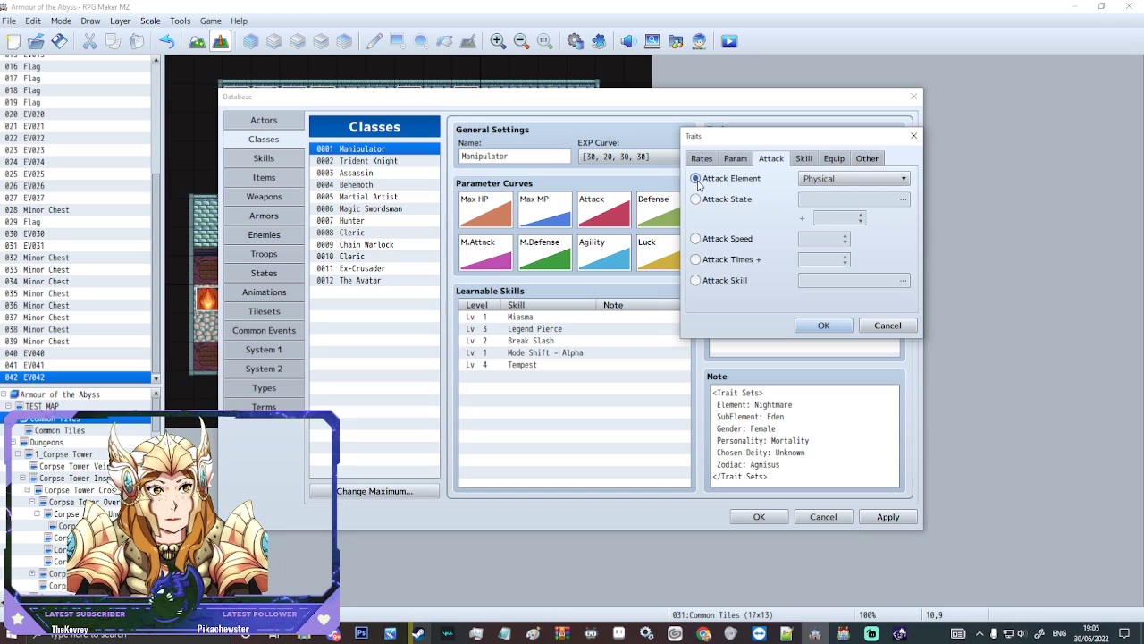
left_click(844, 180)
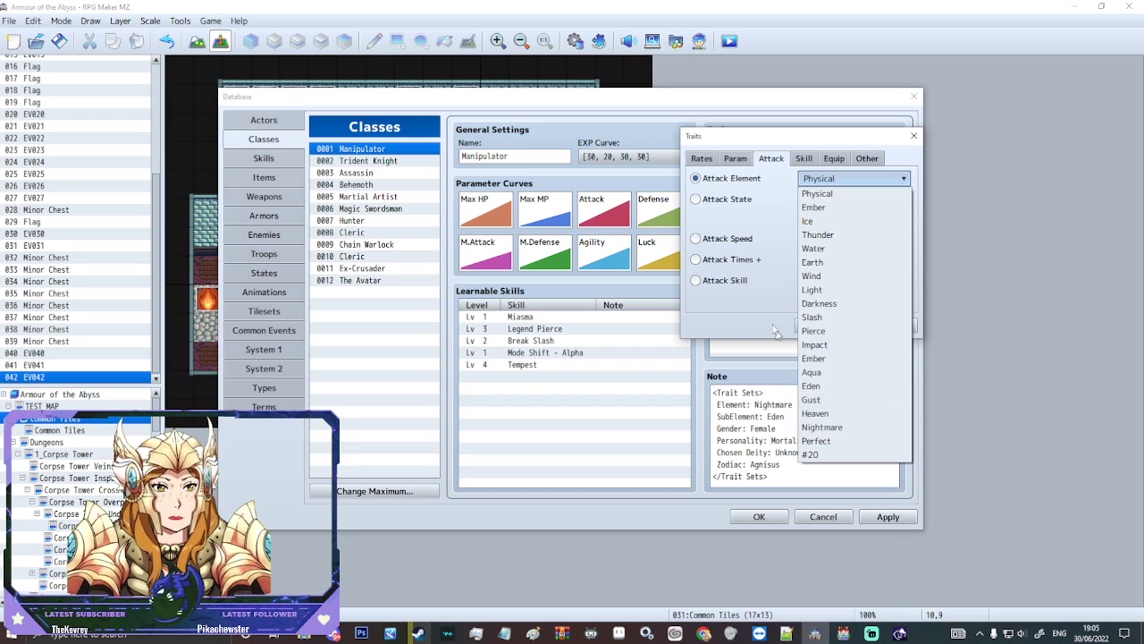
left_click(738, 200)
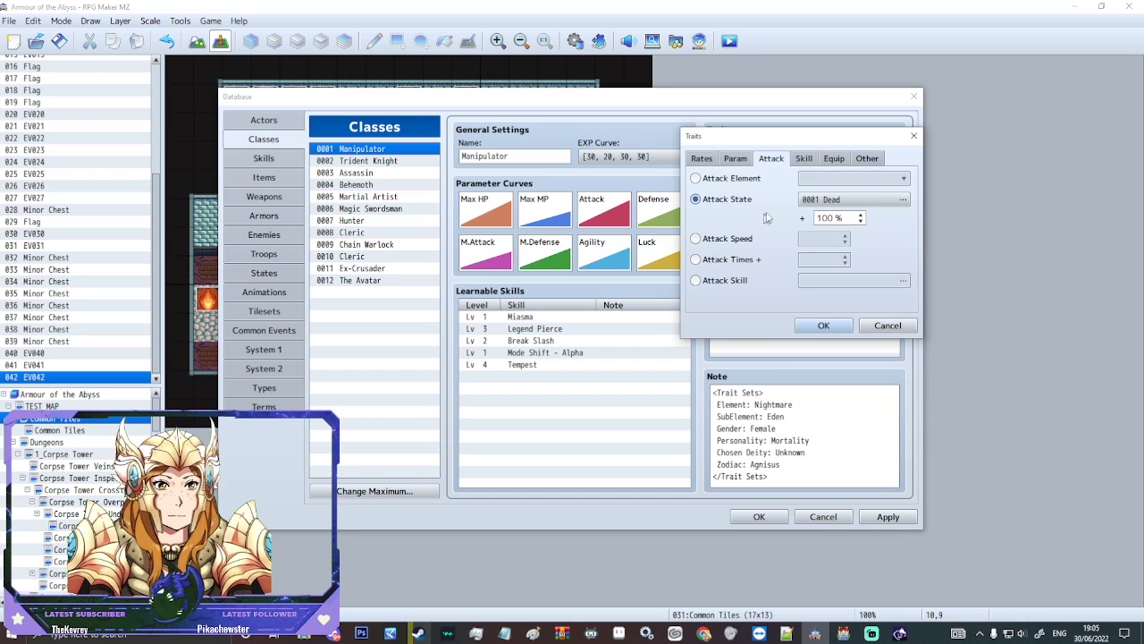
left_click(816, 202)
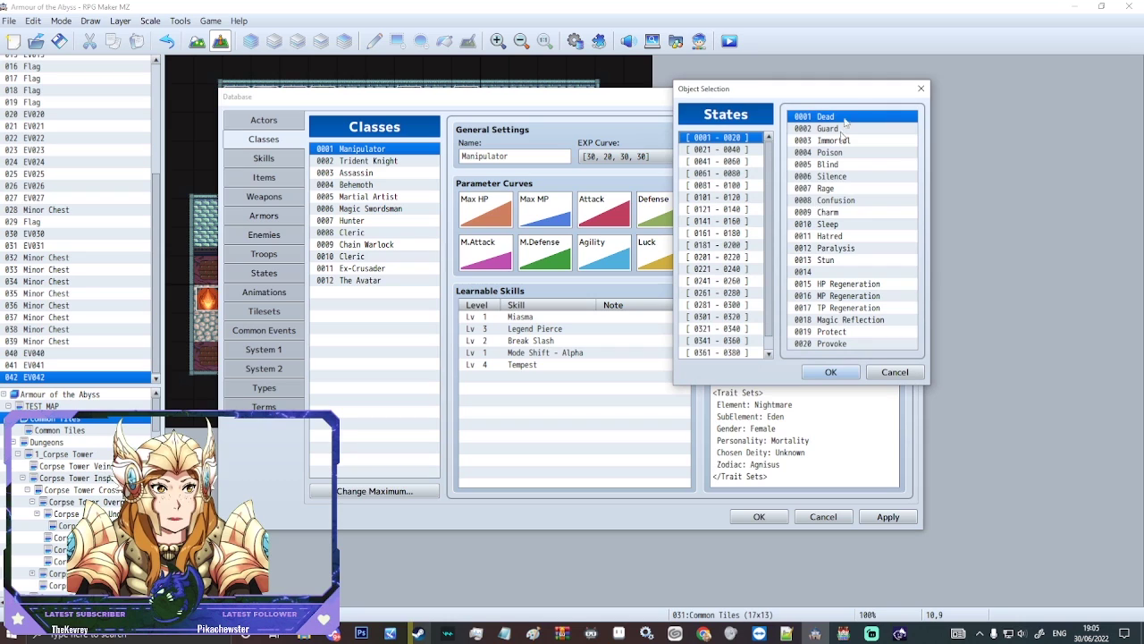
left_click(920, 86)
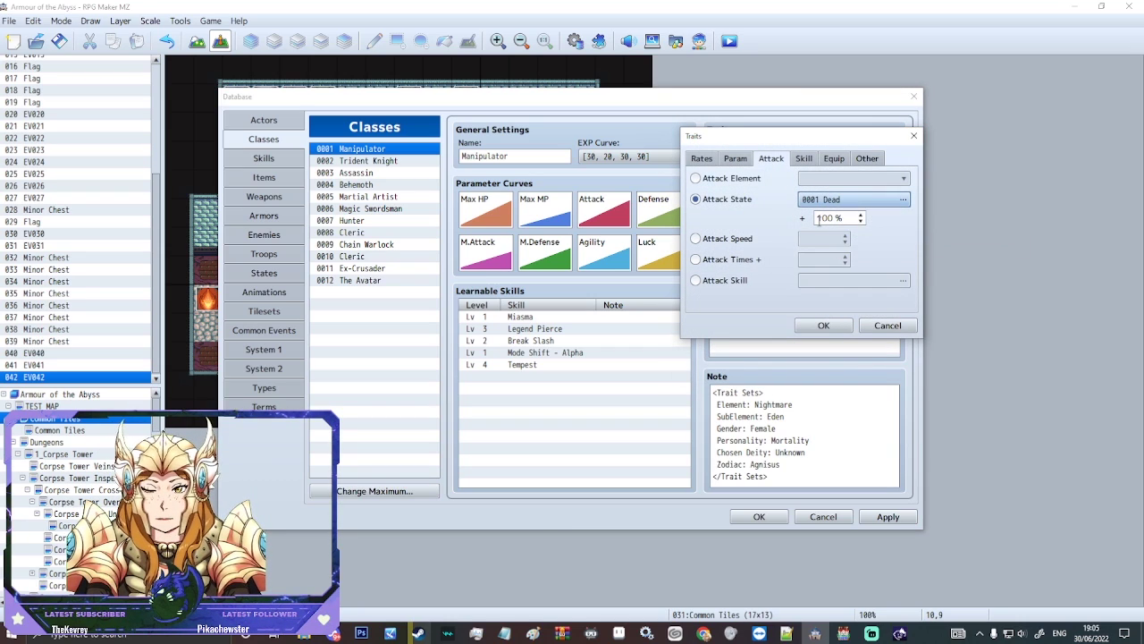
- Review the Attack Speed, Attack Times + and Attack Skill options for the new trait
left_click(712, 240)
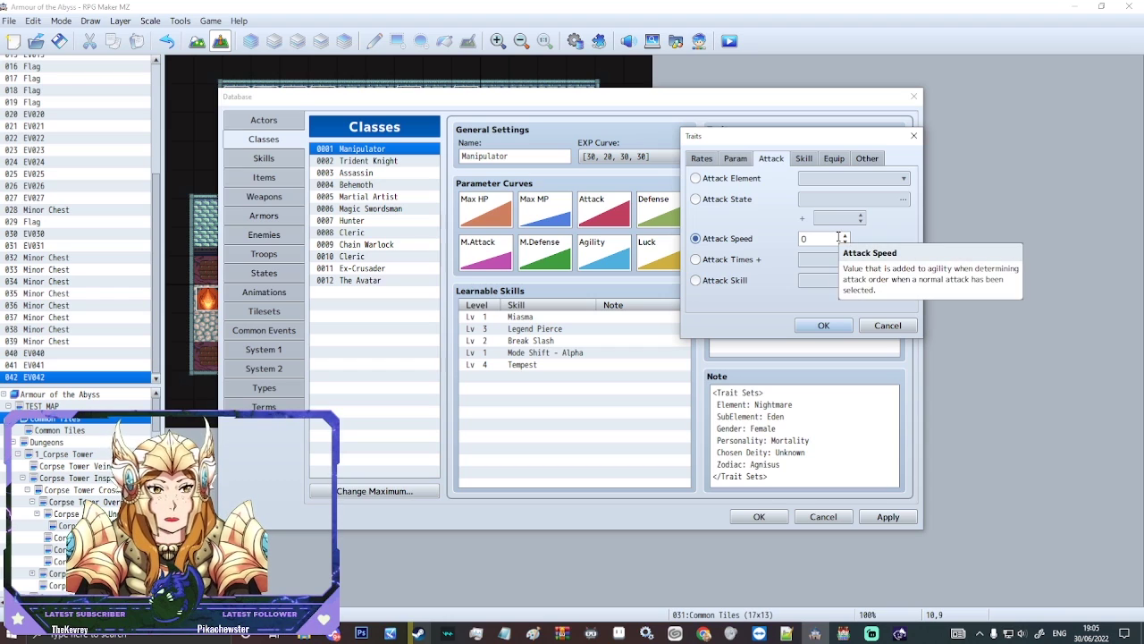
left_click(702, 260)
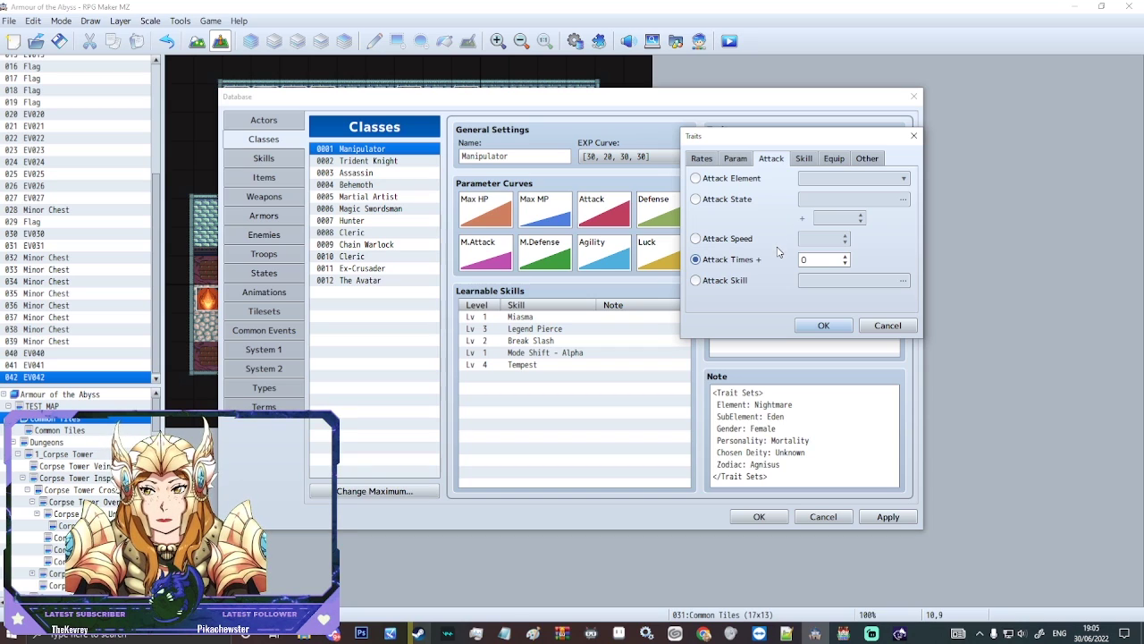
left_click(696, 281)
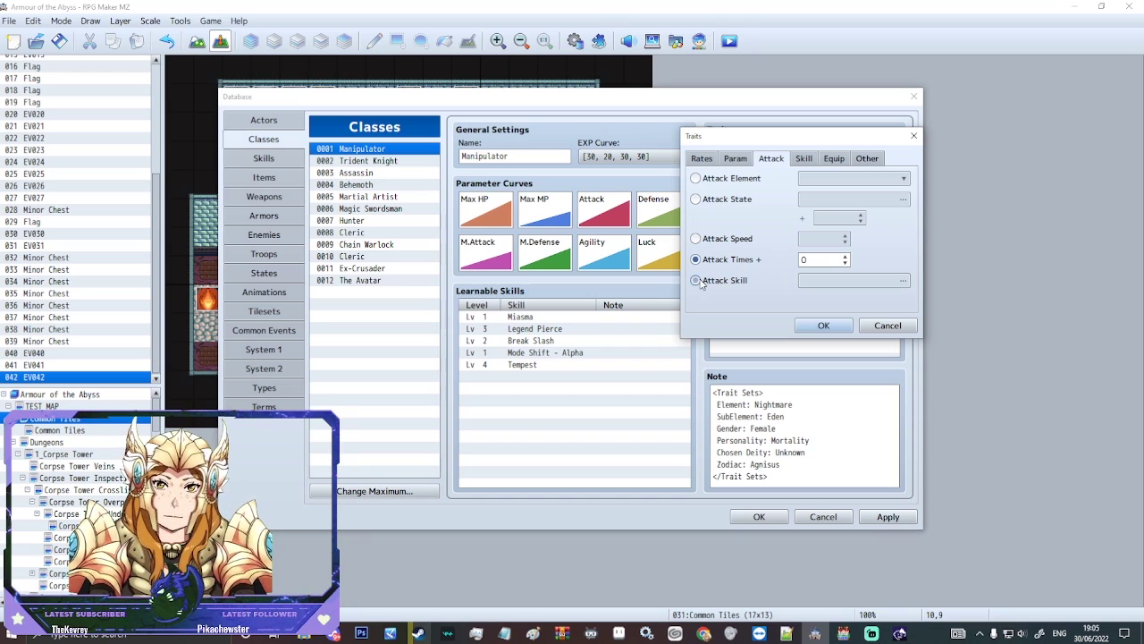
- Examine the Seal Skill option with its skill list, and the Add Skill option for the new trait
left_click(814, 159)
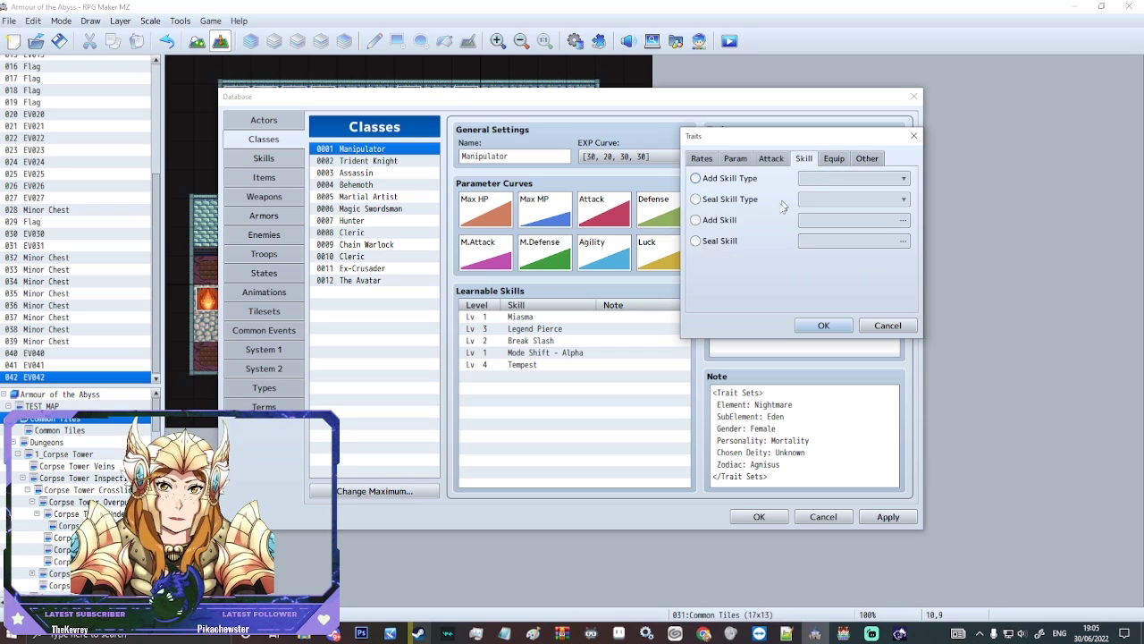
left_click(706, 242)
left_click(816, 242)
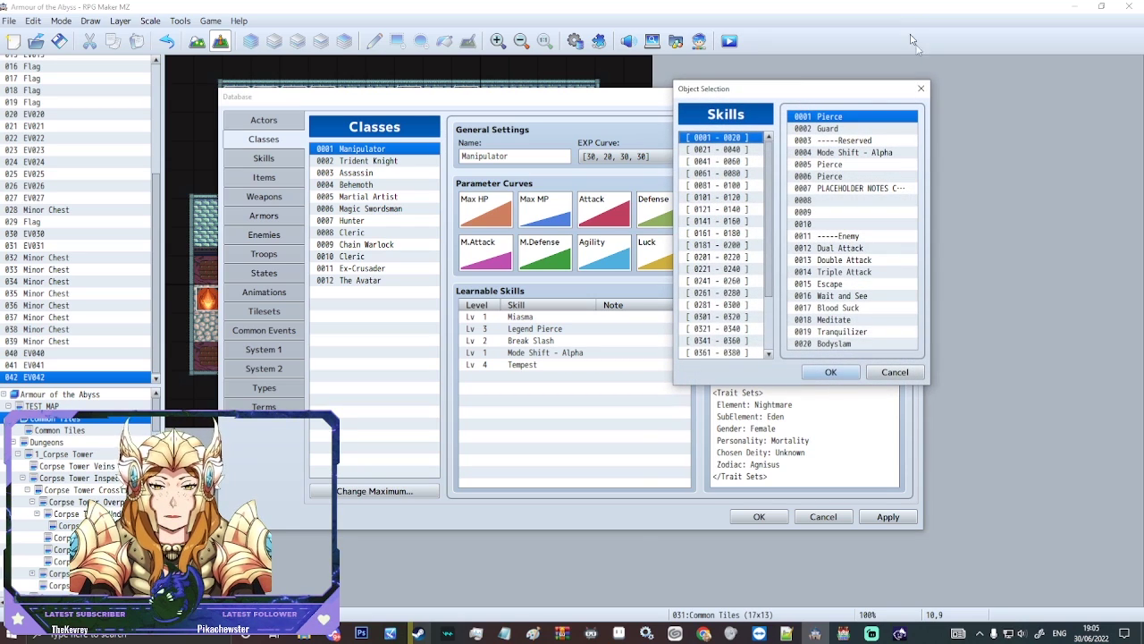
left_click(921, 89)
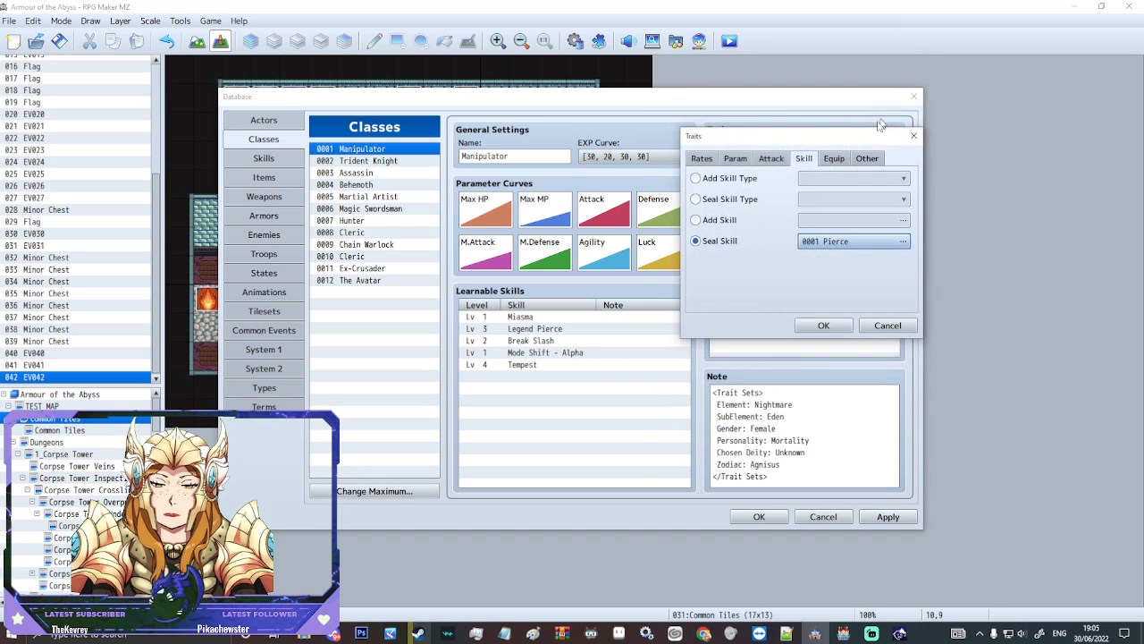
left_click(716, 223)
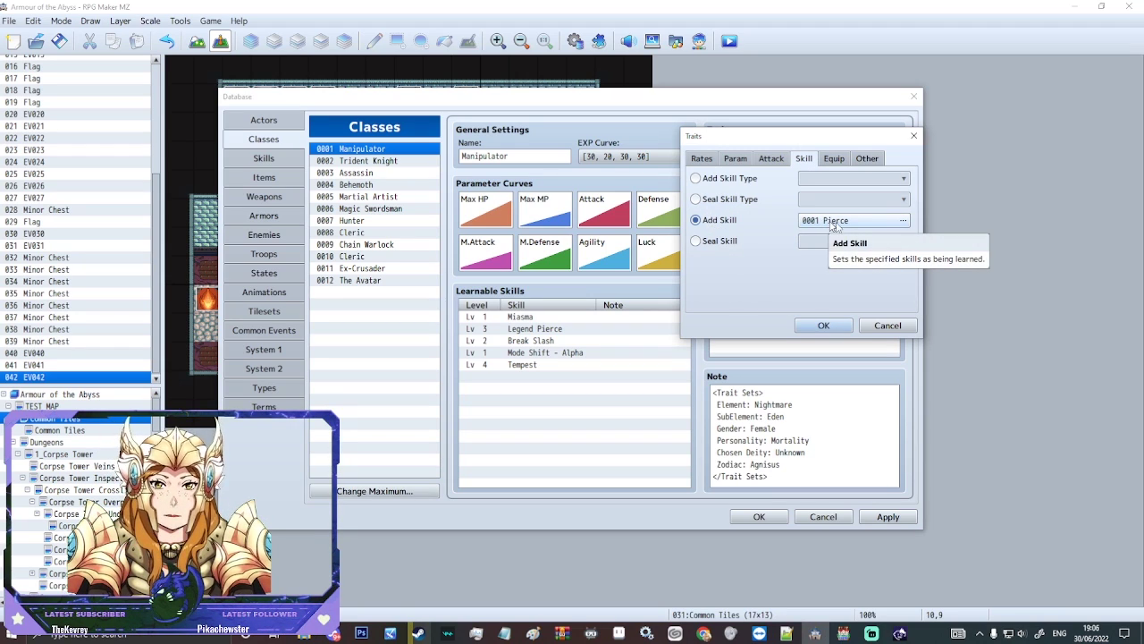
- Examine the Seal Skill Type option with its skill types, and the Add Skill Type option
left_click(738, 202)
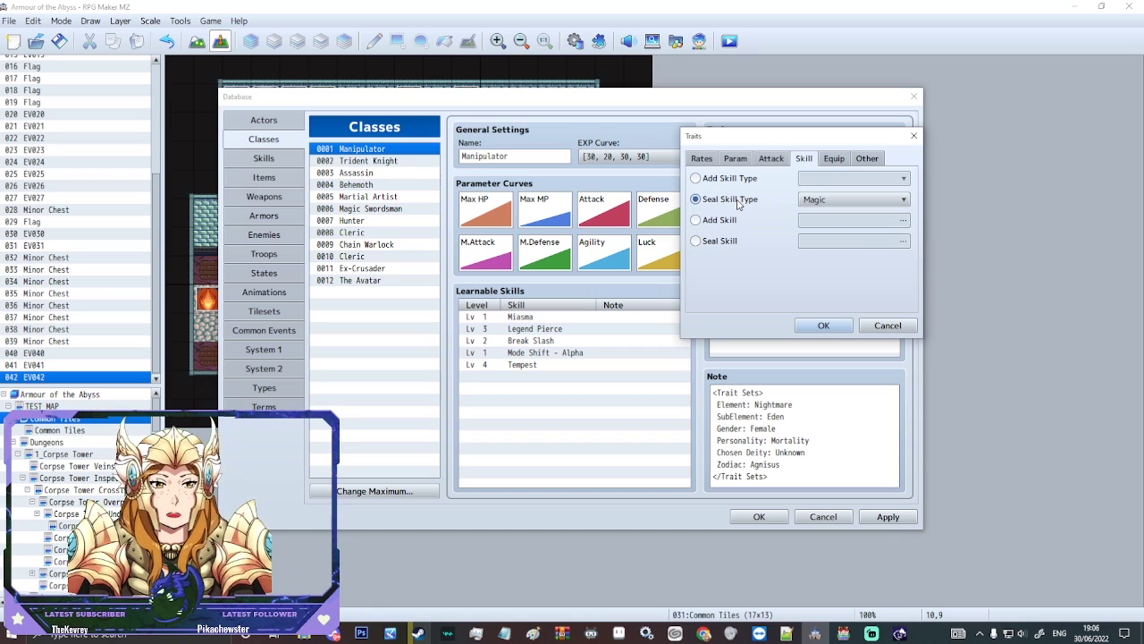
left_click(849, 201)
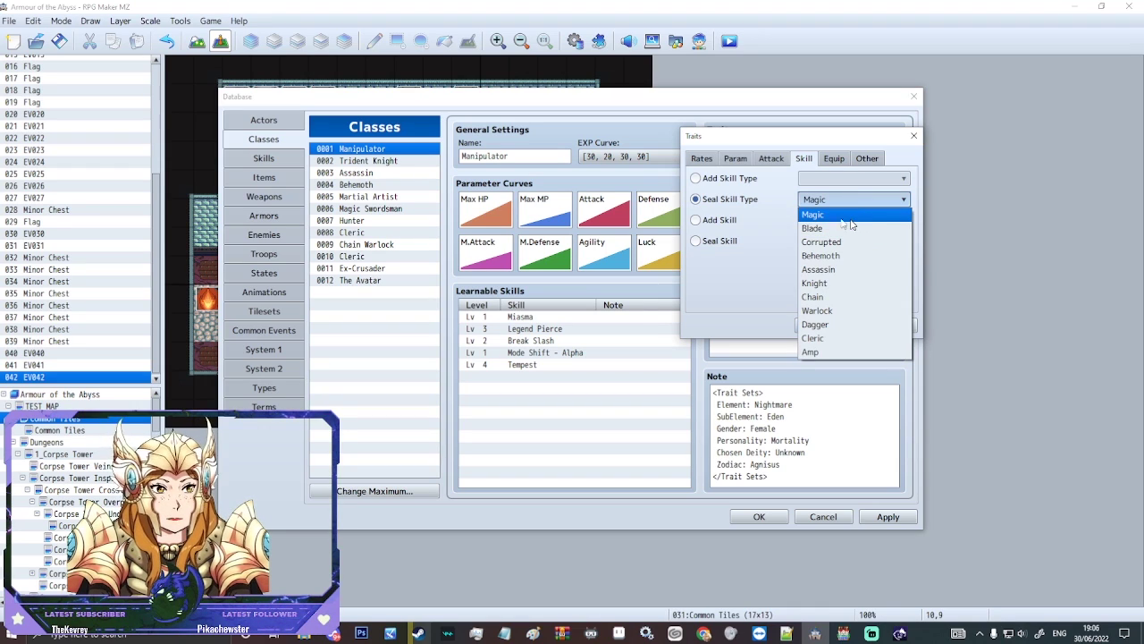
left_click(696, 178)
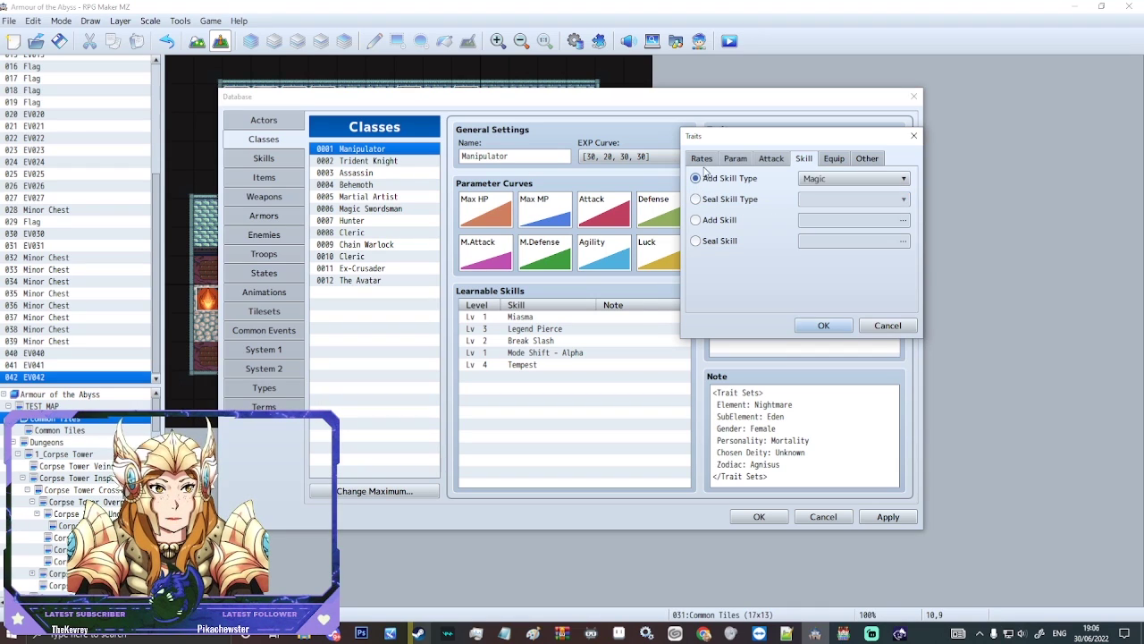
- Review the weapon types under Equip Weapon and the armor types under Equip Armor for the new trait
left_click(834, 159)
left_click(737, 180)
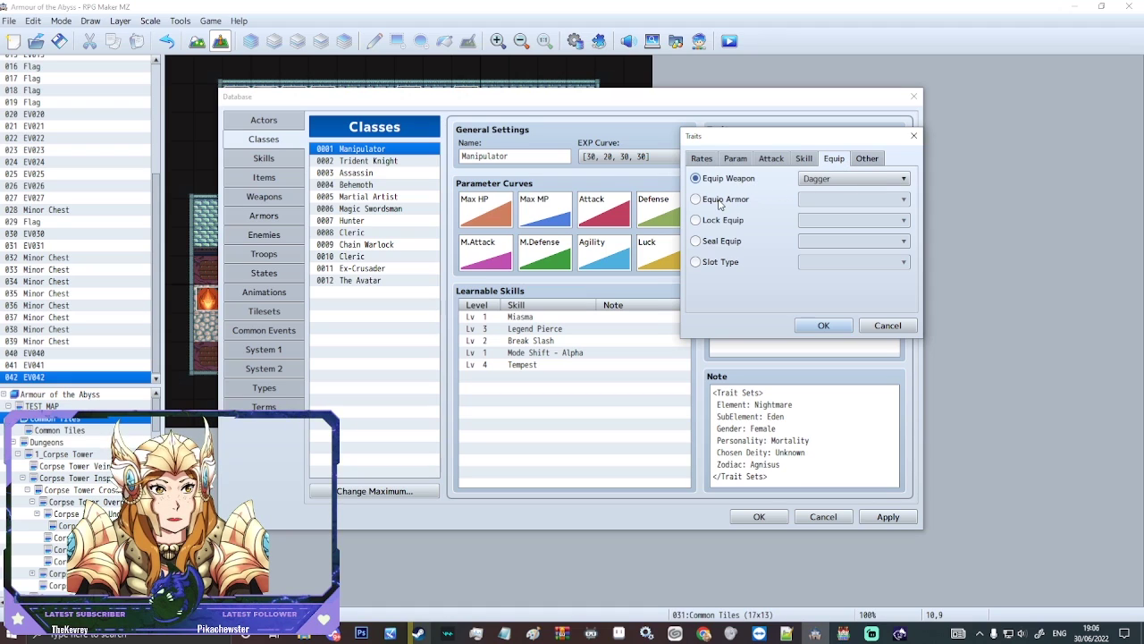
left_click(721, 202)
left_click(716, 186)
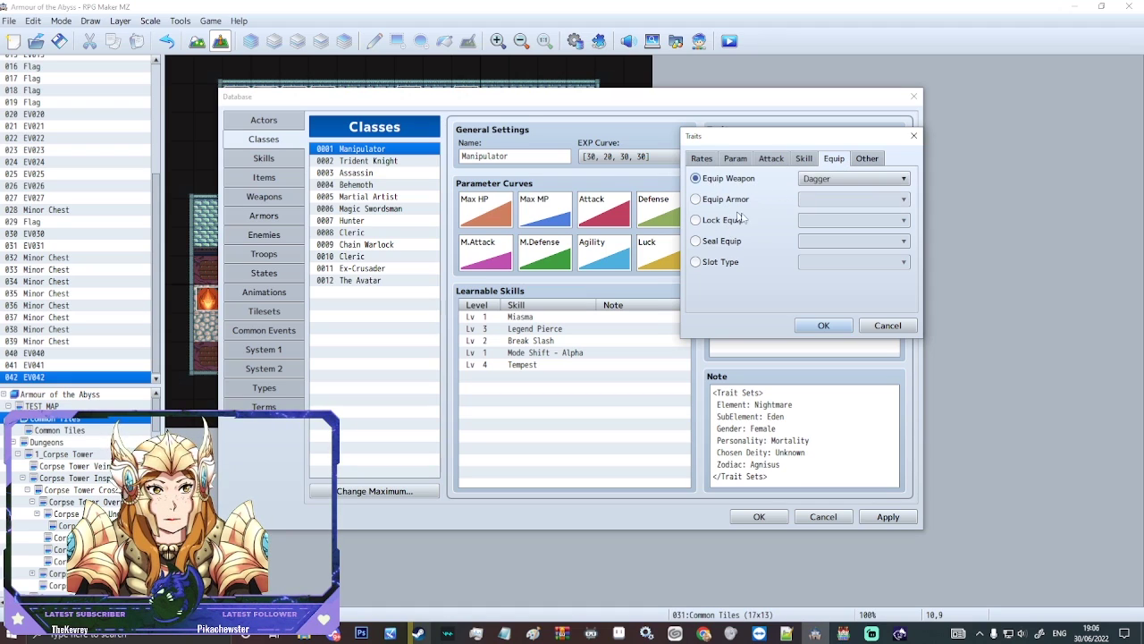
left_click(850, 179)
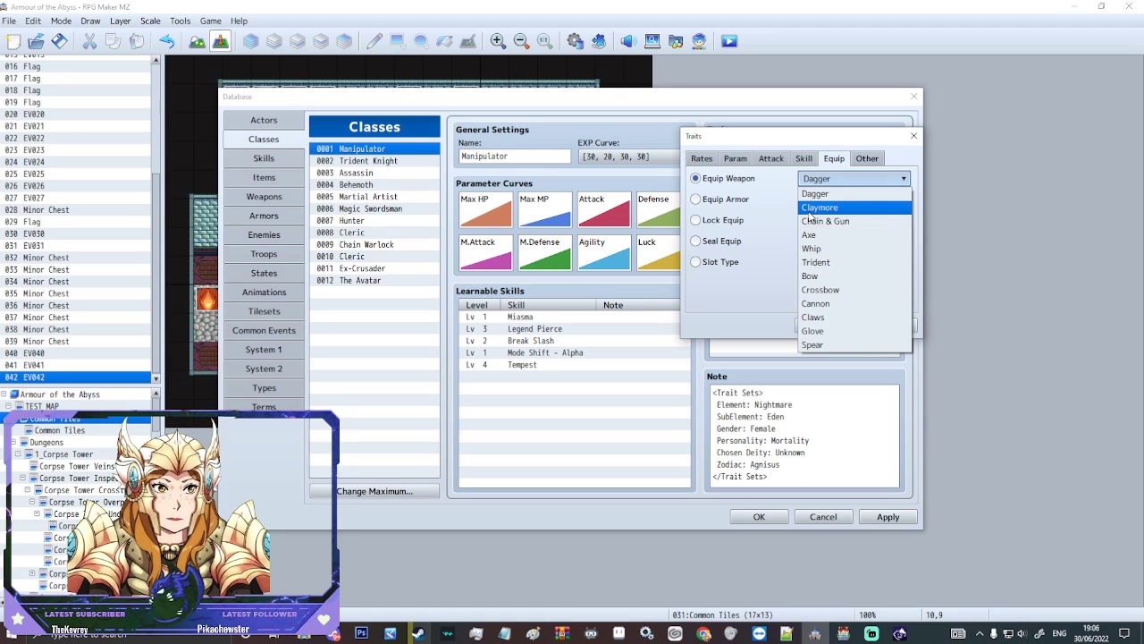
left_click(743, 194)
left_click(740, 201)
left_click(827, 199)
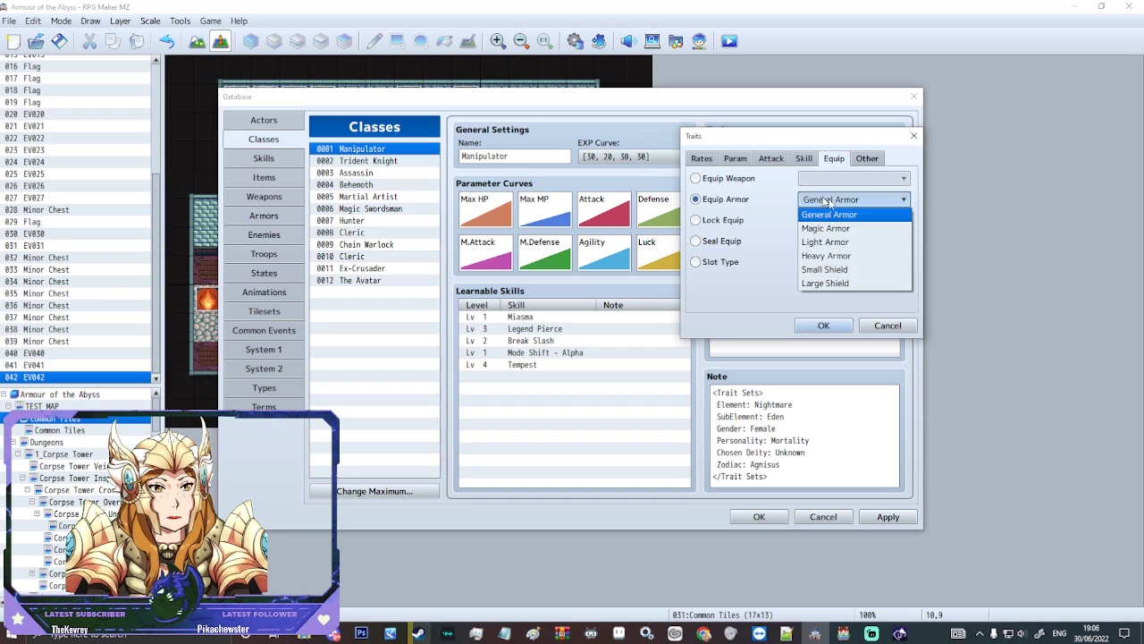
- Review the Lock Equip, Seal Equip and Slot Type options for the new trait
left_click(740, 221)
left_click(735, 242)
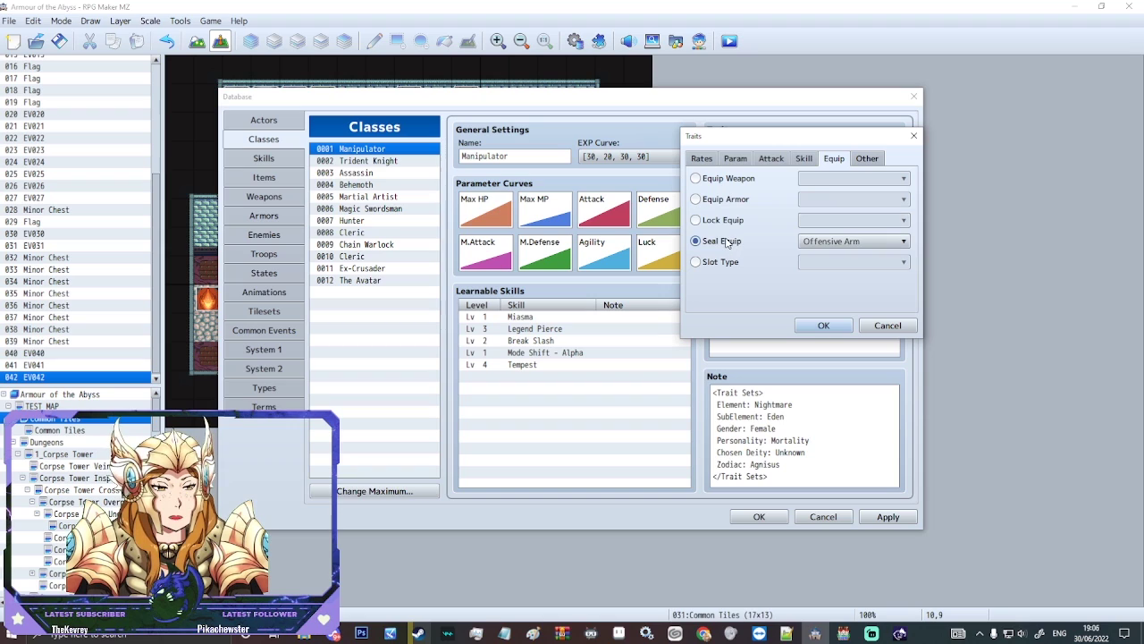
left_click(715, 265)
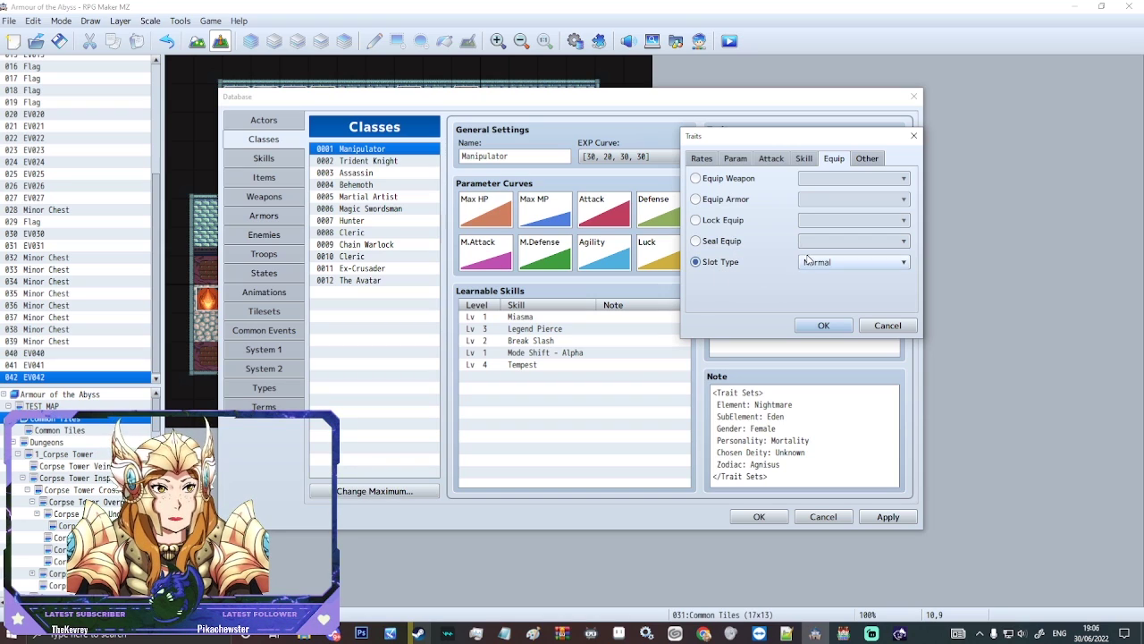
left_click(833, 263)
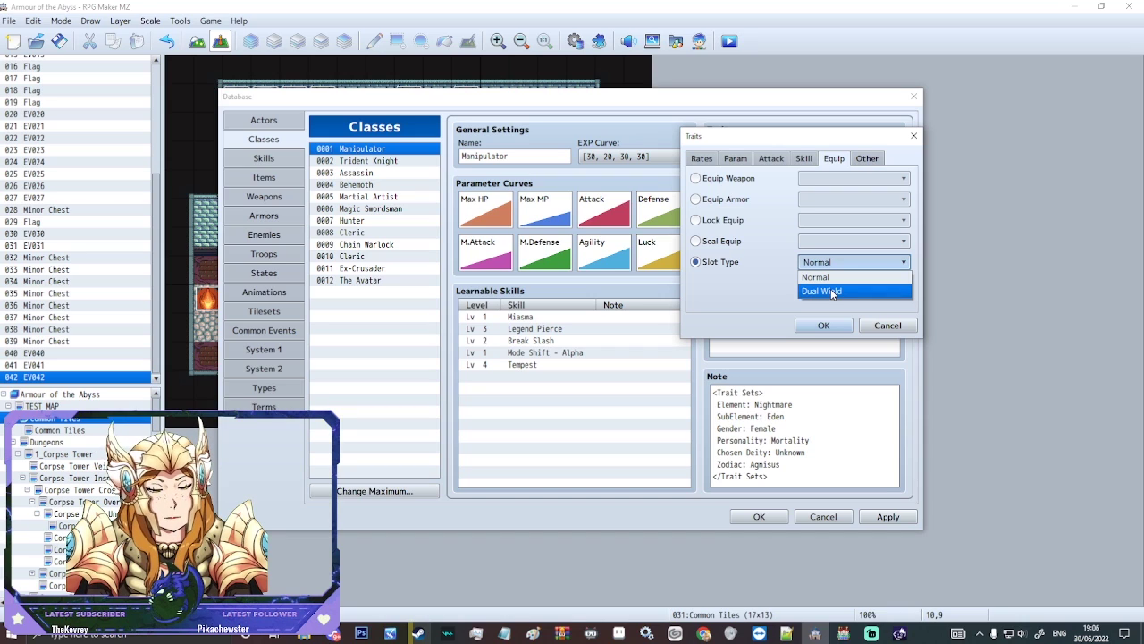
left_click(717, 276)
- Examine the Special Flag, Collapse Effect and Party Ability options, and close the new trait without adding it
left_click(867, 158)
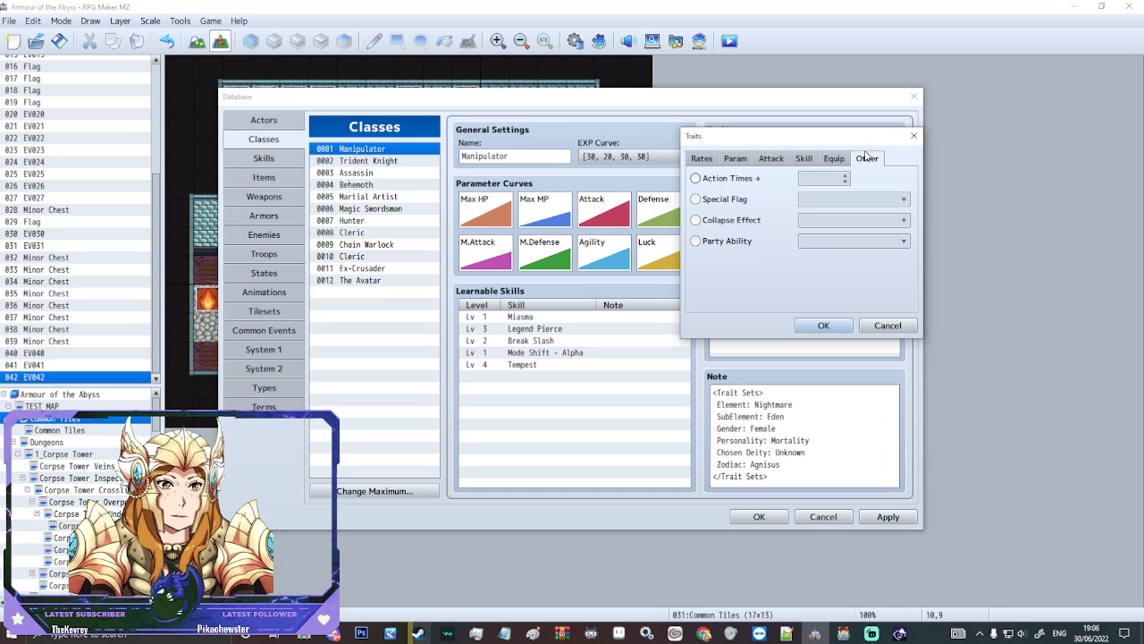
left_click(697, 199)
left_click(899, 199)
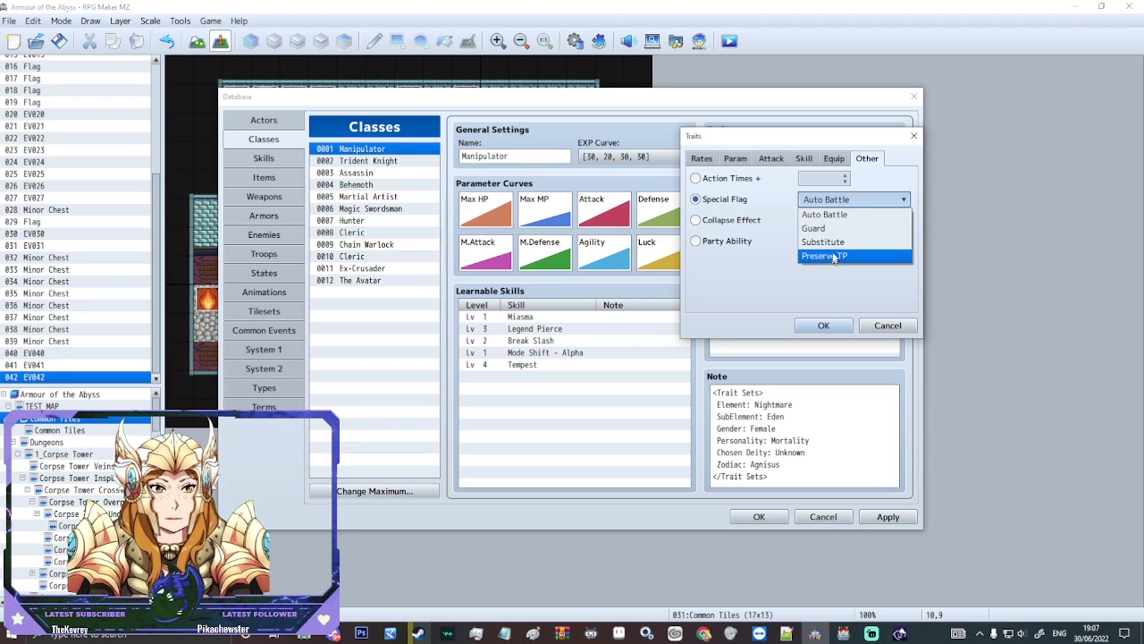
left_click(733, 223)
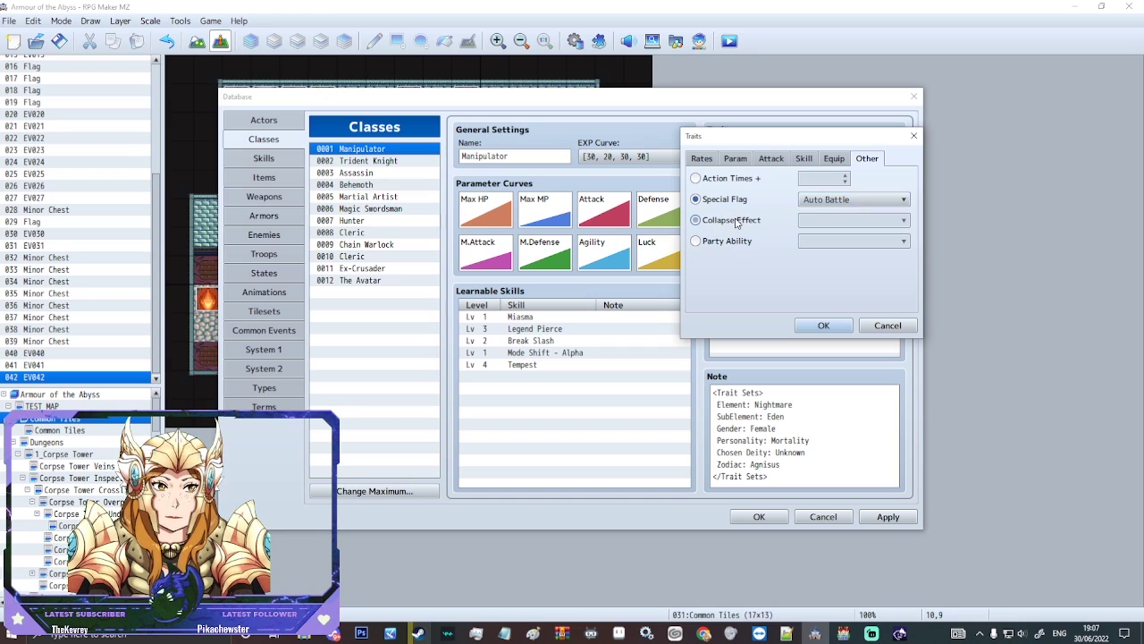
left_click(736, 223)
left_click(841, 220)
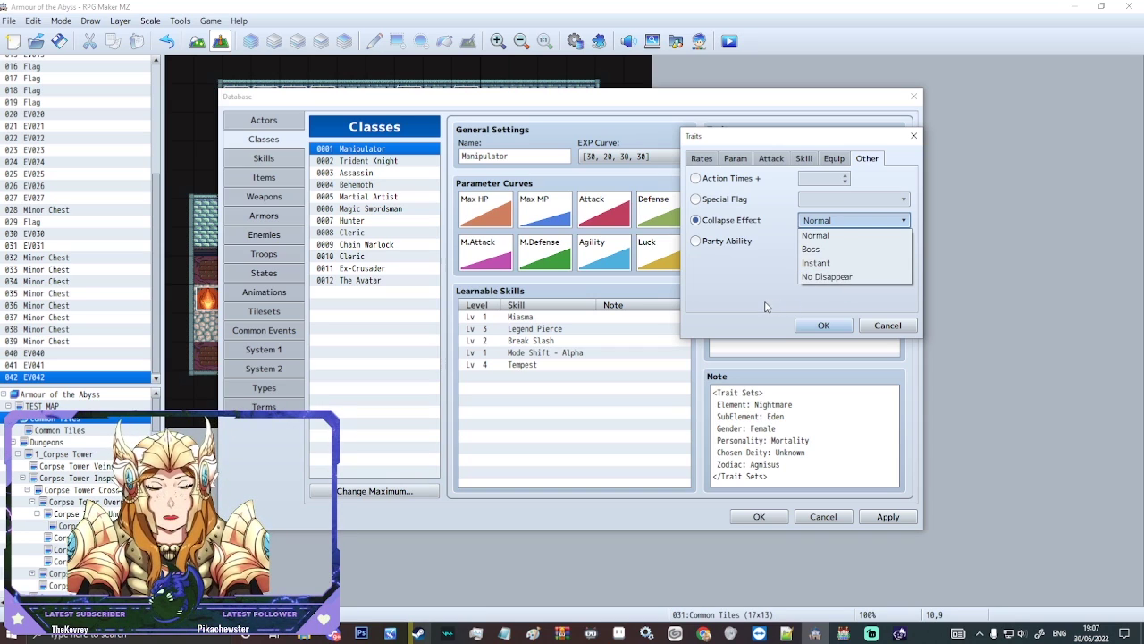
left_click(740, 261)
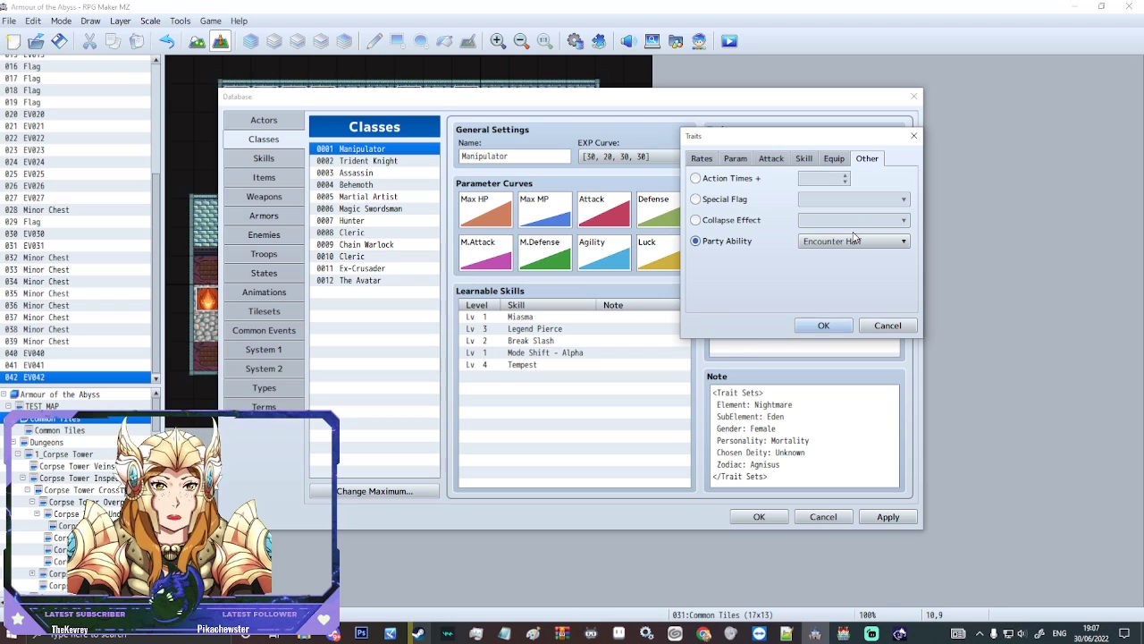
left_click(912, 136)
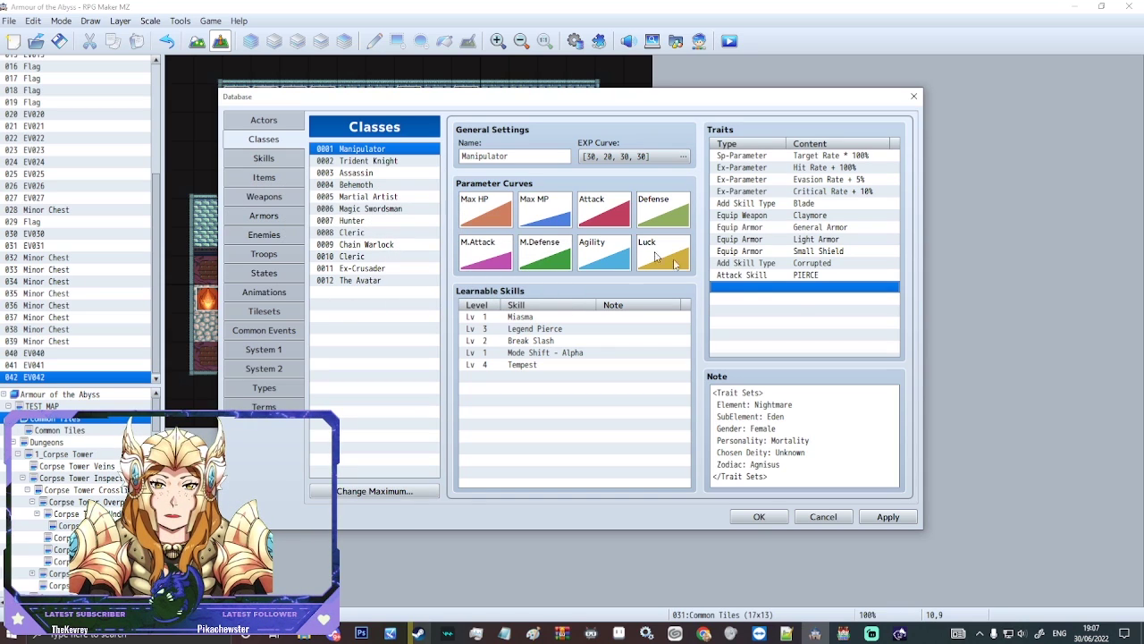
- Start a new trait for the Golem enemy, review its categories of trait options, and close it without adding anything
left_click(264, 234)
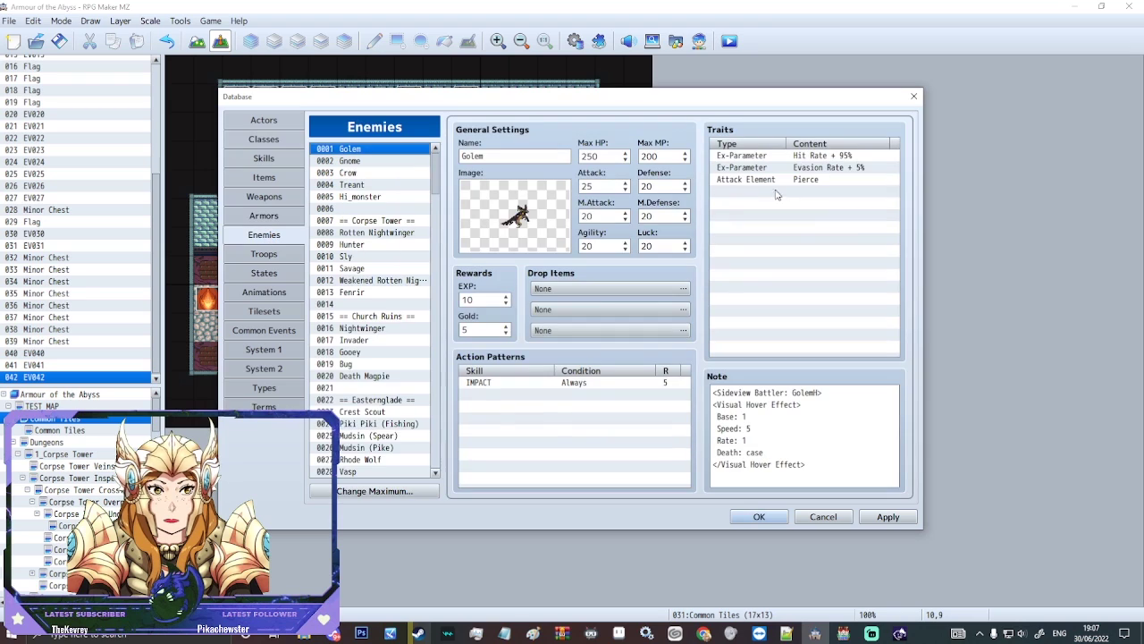
double_click(744, 191)
left_click(735, 161)
left_click(770, 161)
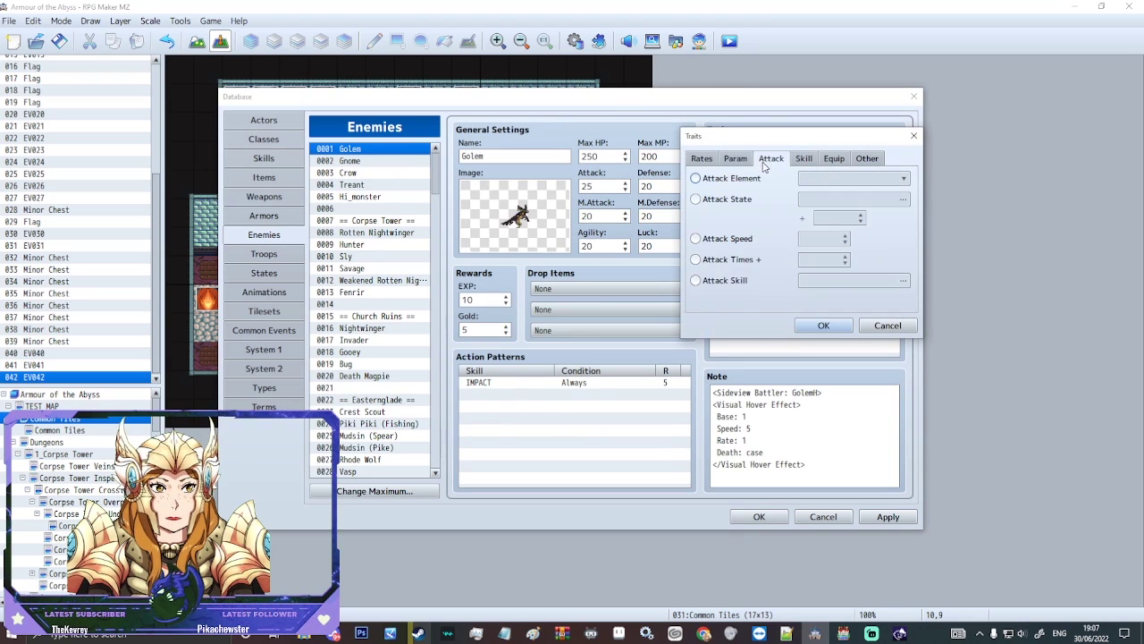
left_click(804, 161)
left_click(834, 161)
left_click(867, 161)
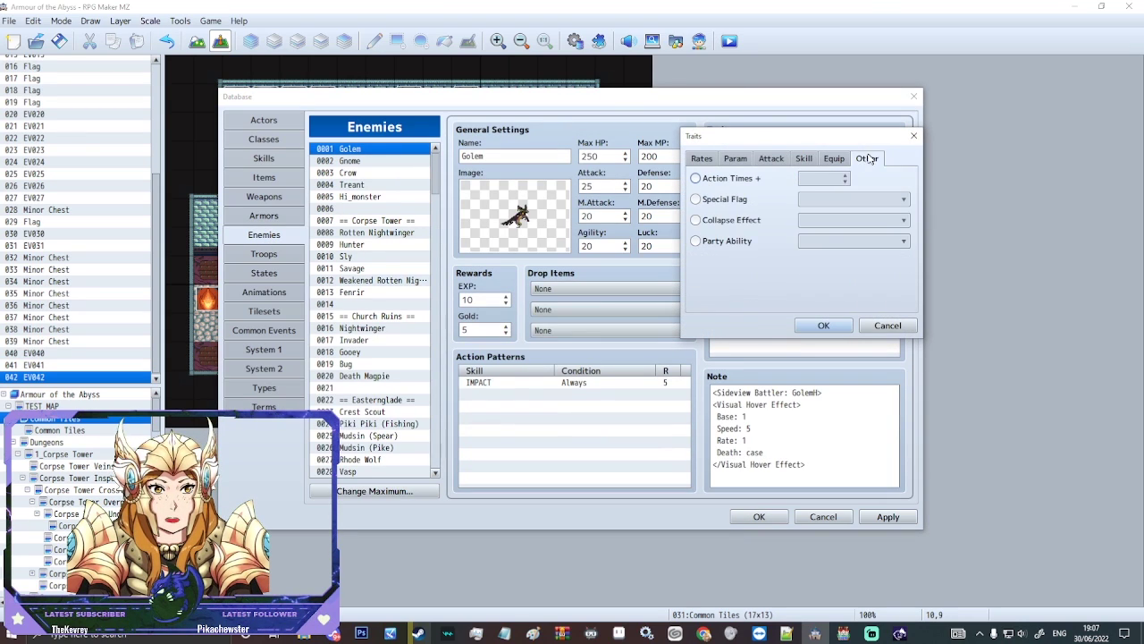
left_click(771, 159)
left_click(735, 159)
left_click(696, 178)
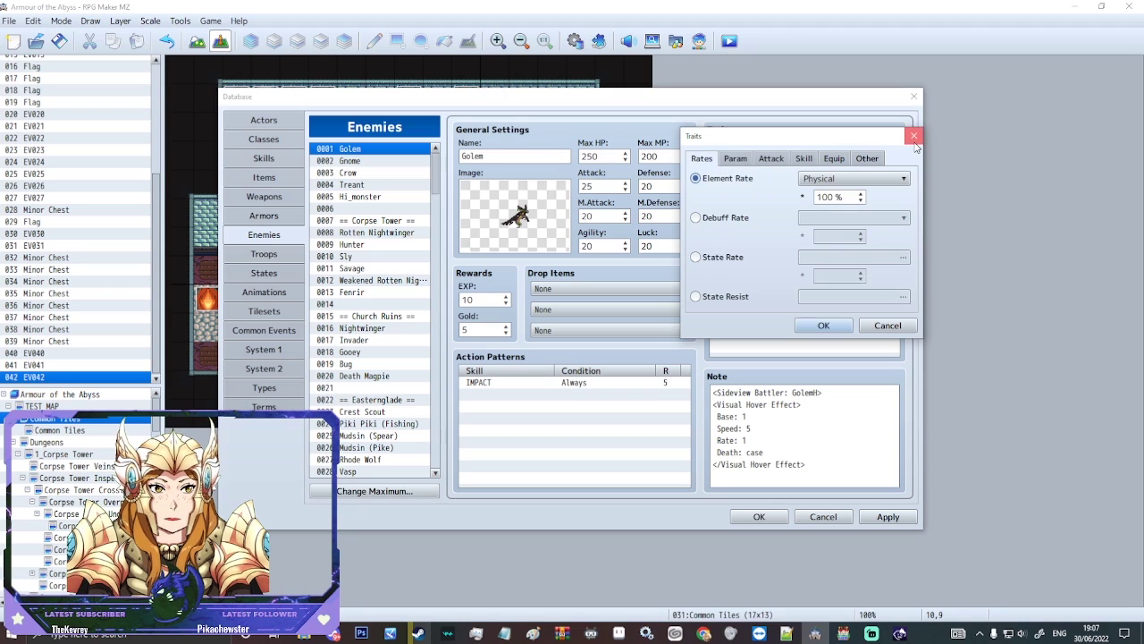
left_click(914, 136)
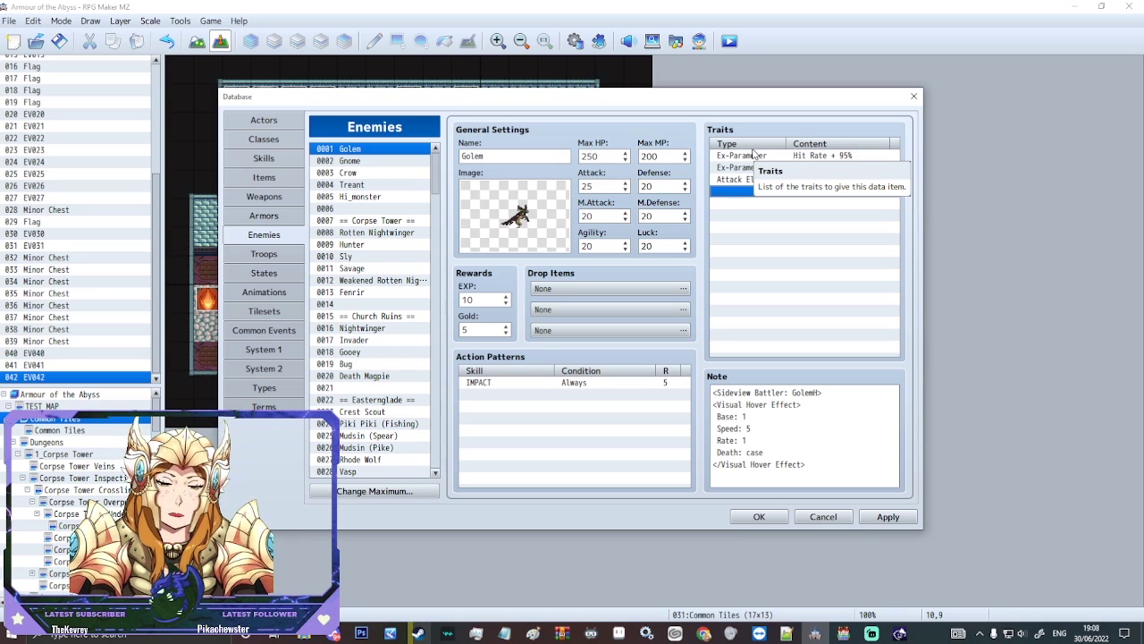
- Apply the database changes, return to the Manipulator class settings and move the Database window clear of the map
left_click(887, 517)
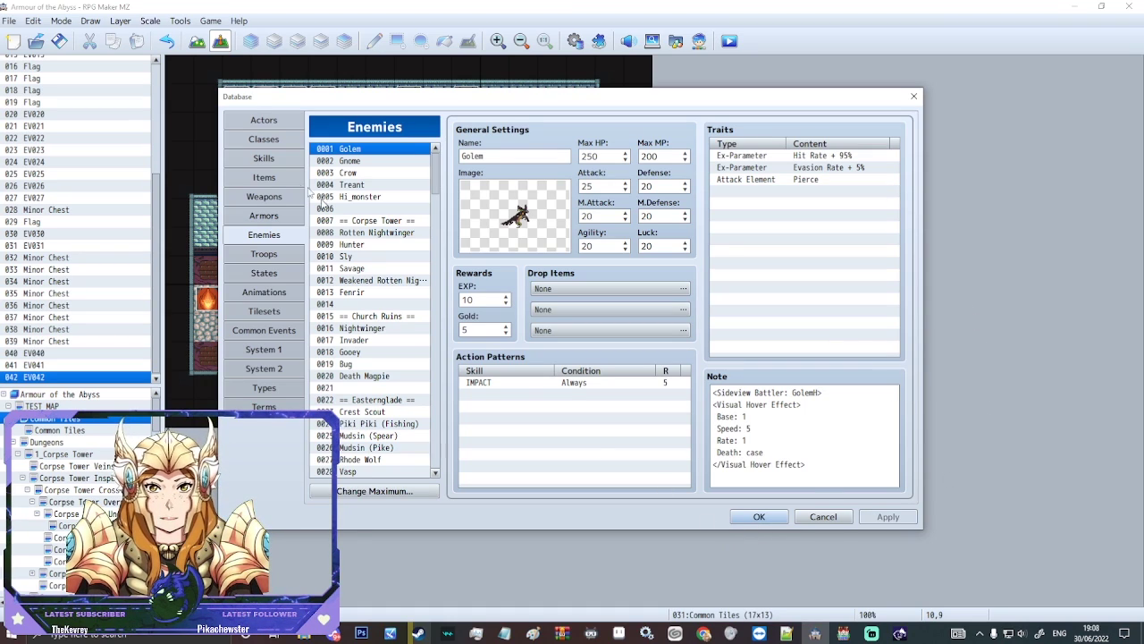
left_click(263, 143)
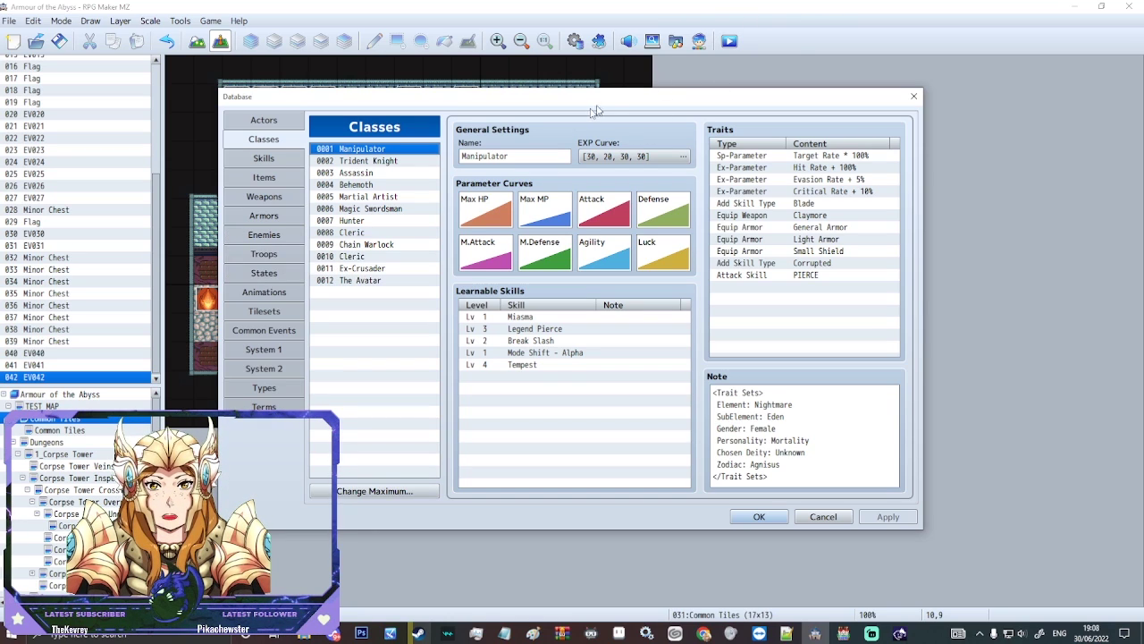
left_click_drag(580, 110, 676, 98)
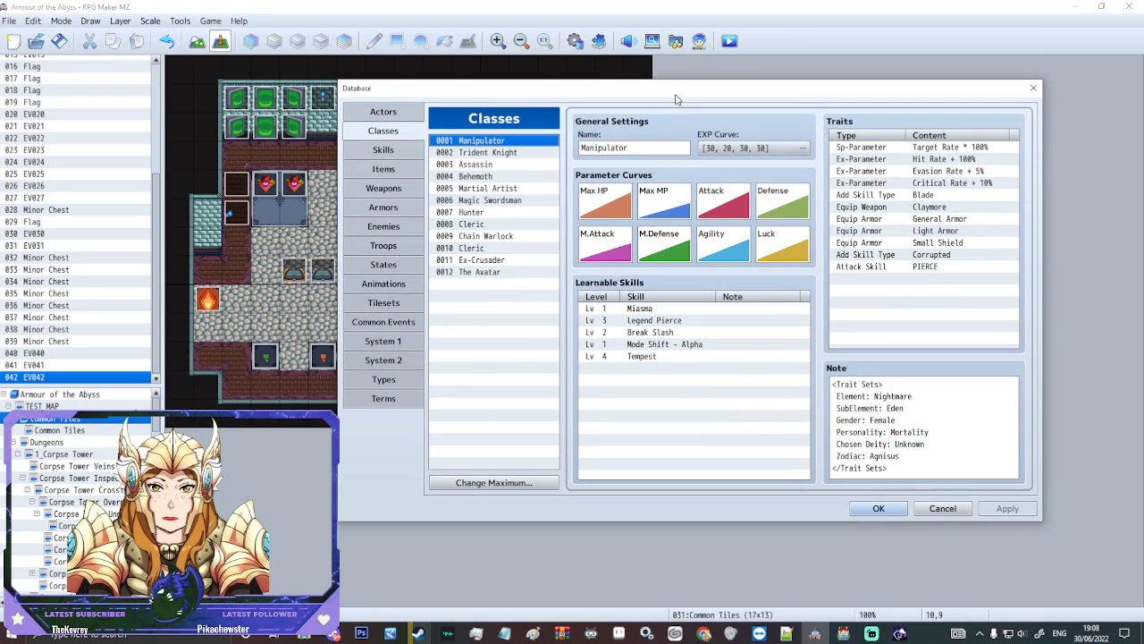